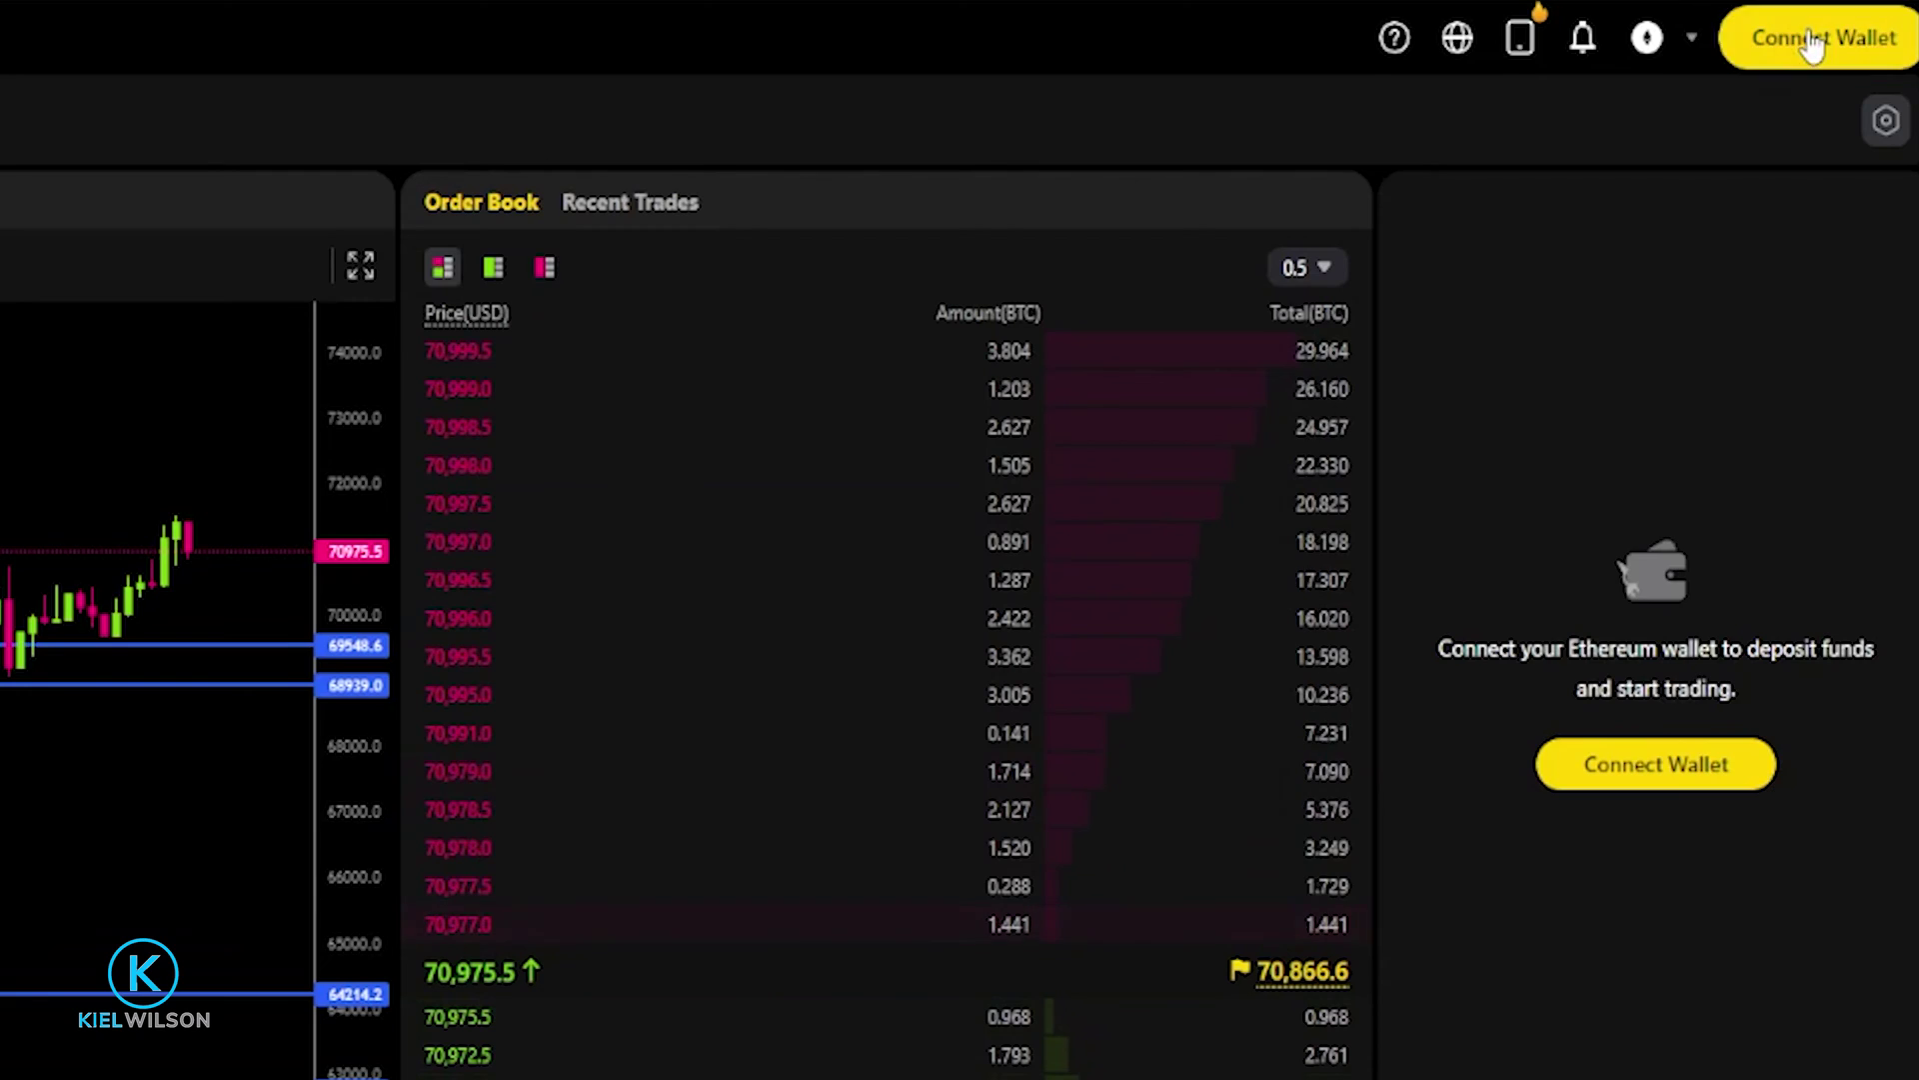
Connect the Trust wallet with Remember Me turned off, approve the signature request, and dismiss the email notification prompt.
click(1812, 45)
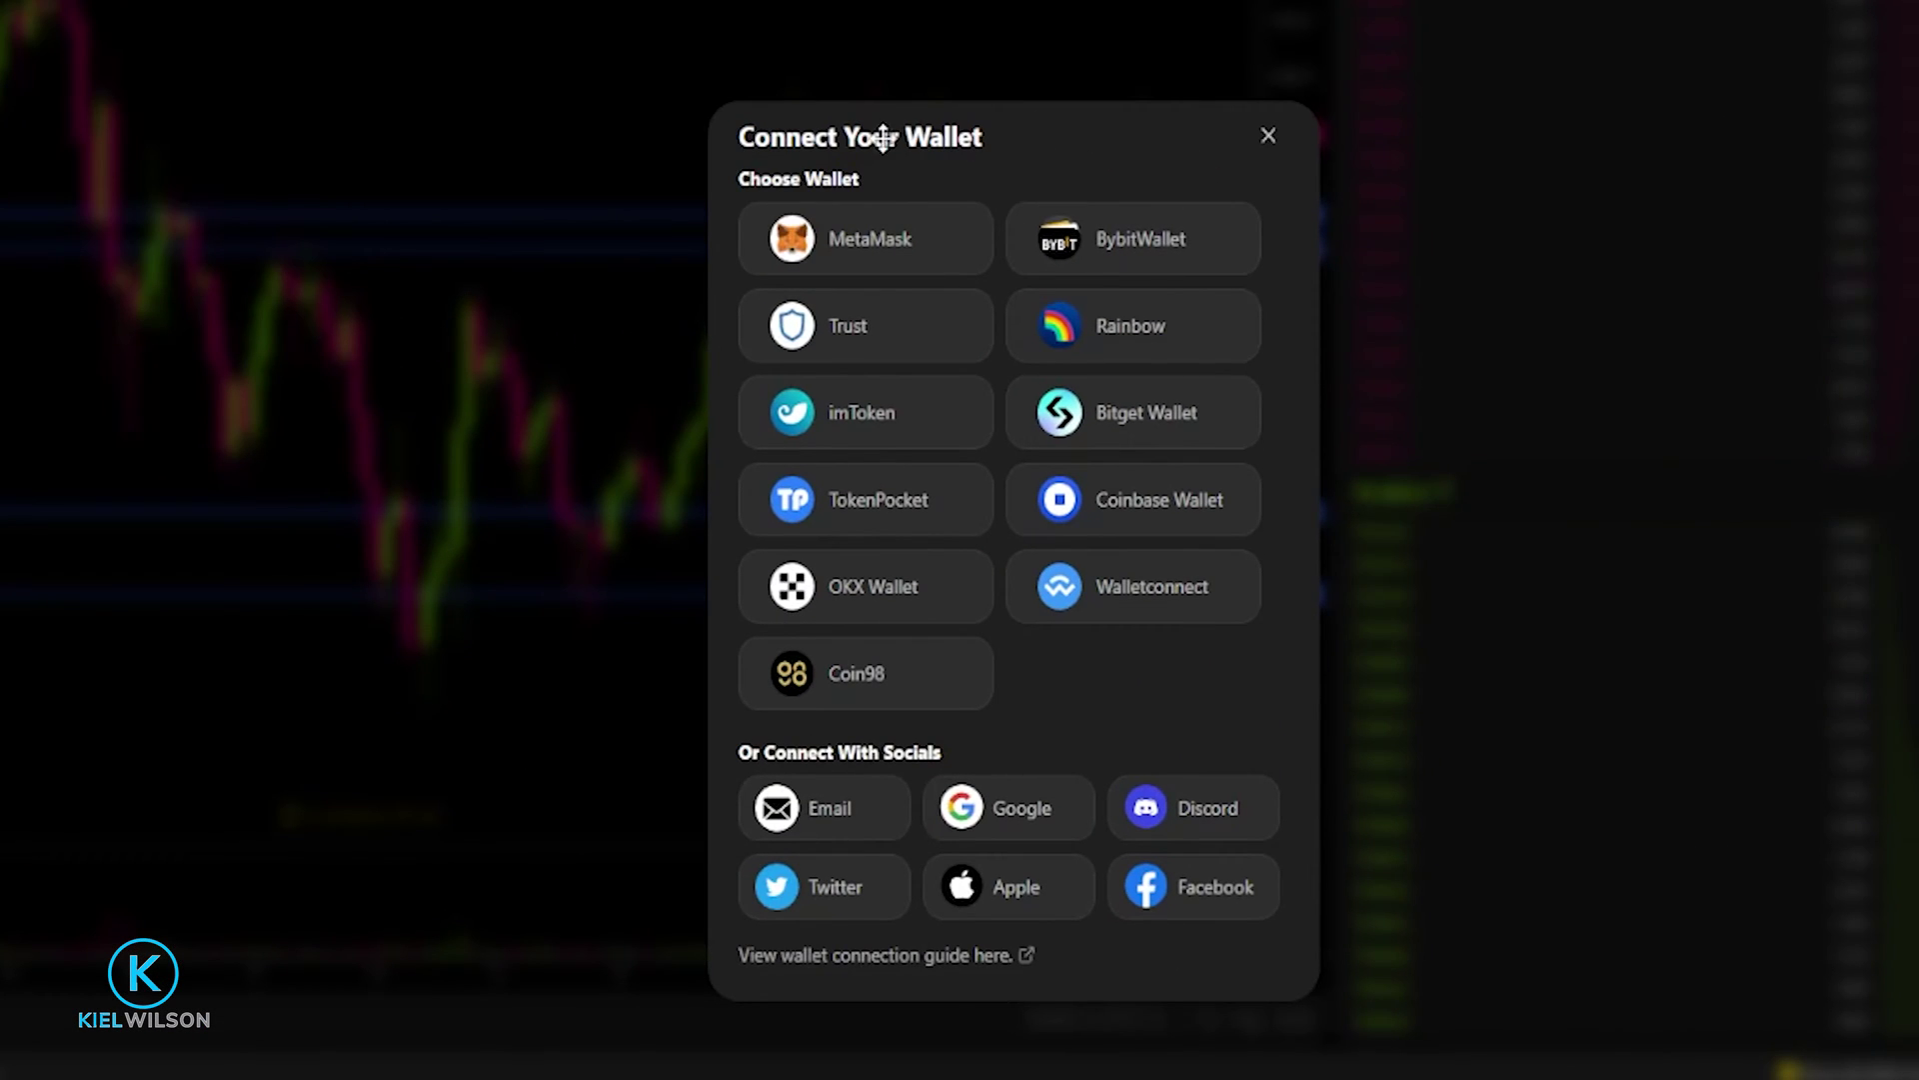
click(866, 328)
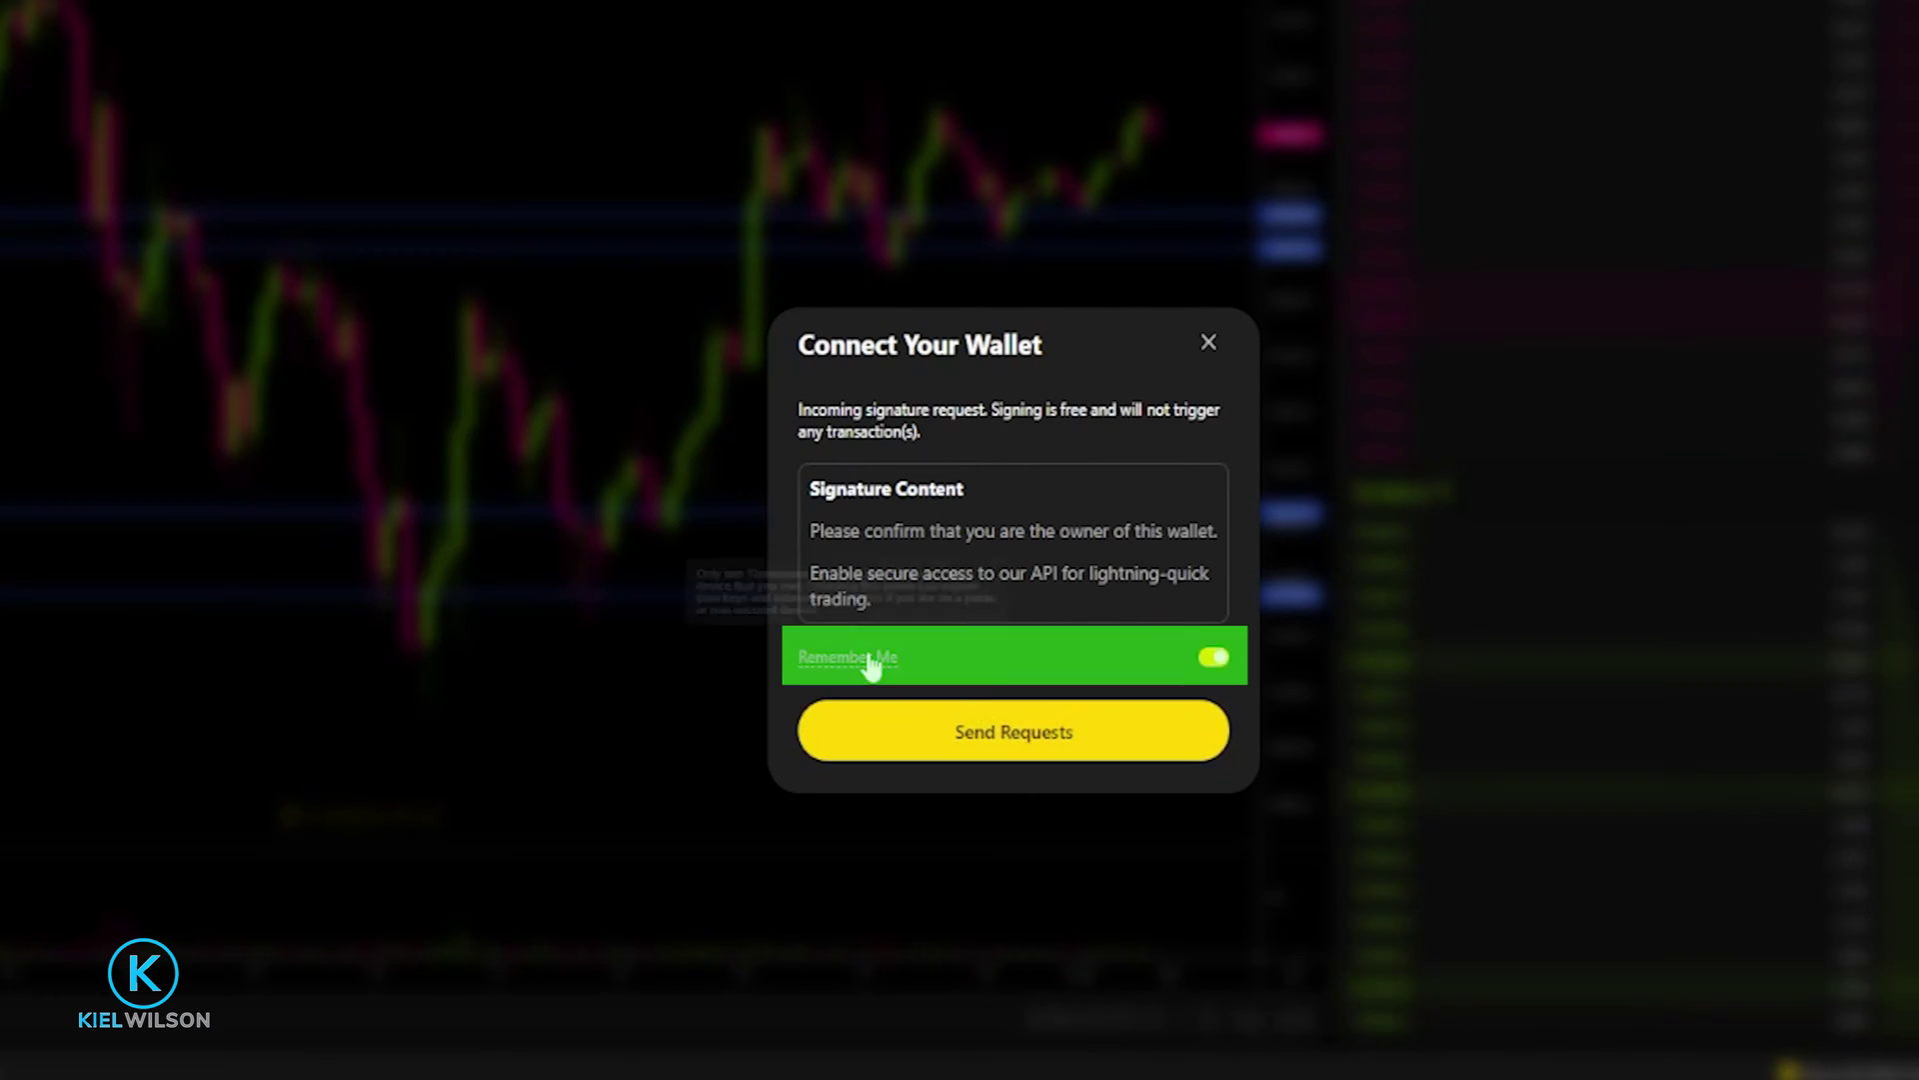
mouse_move(868, 663)
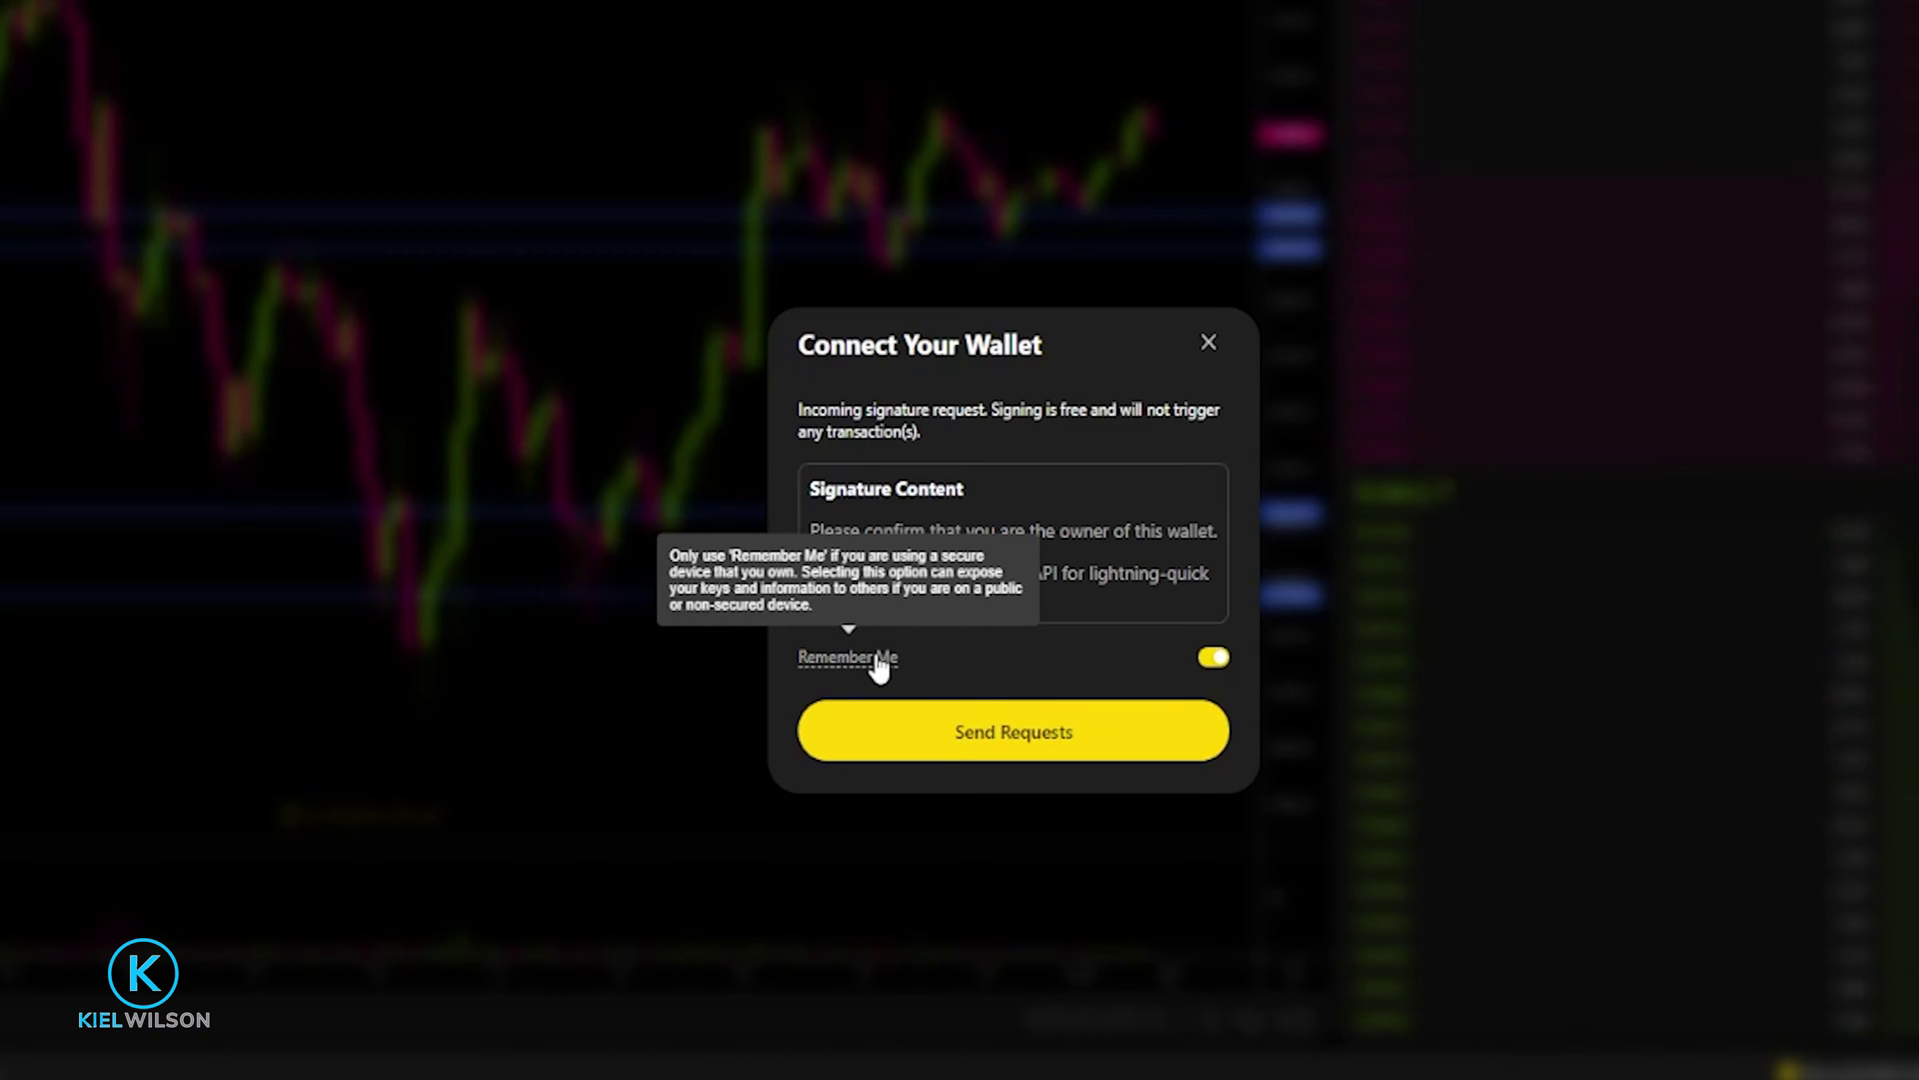
click(1211, 659)
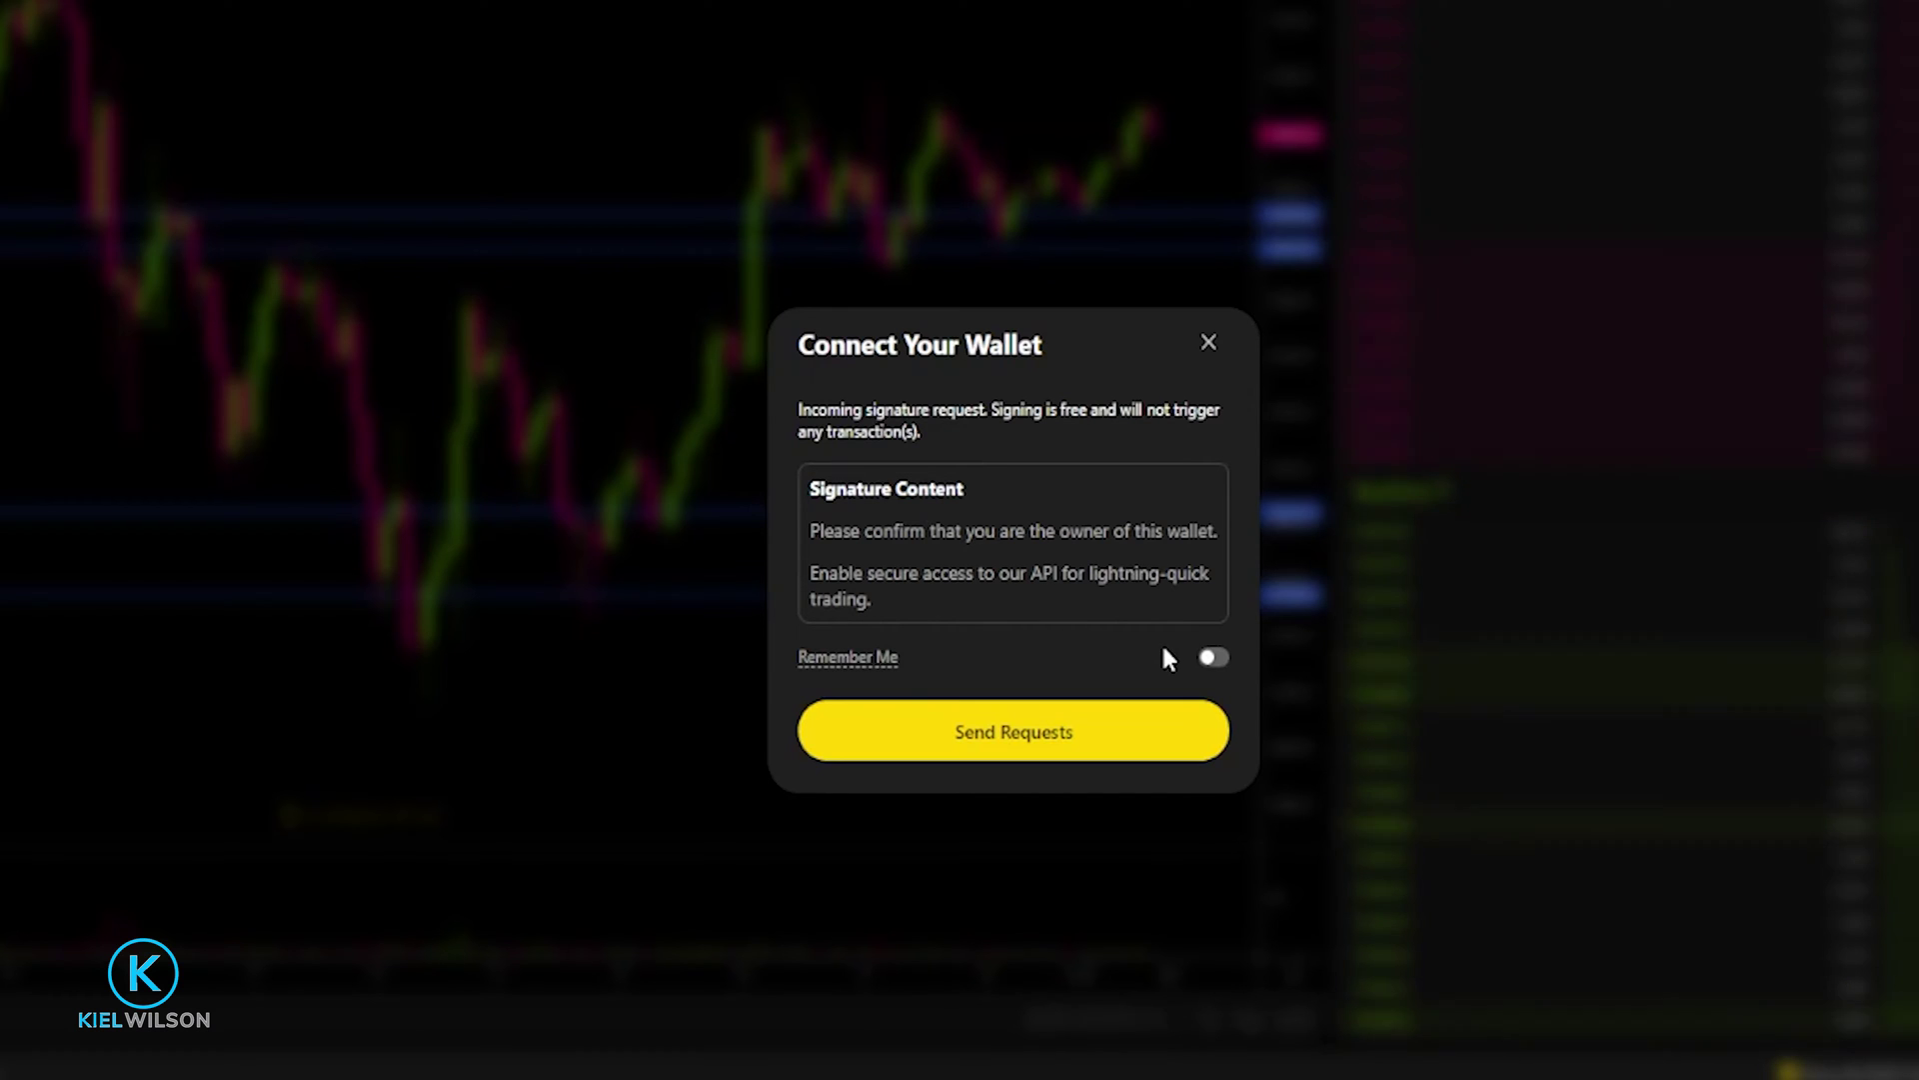
click(1014, 744)
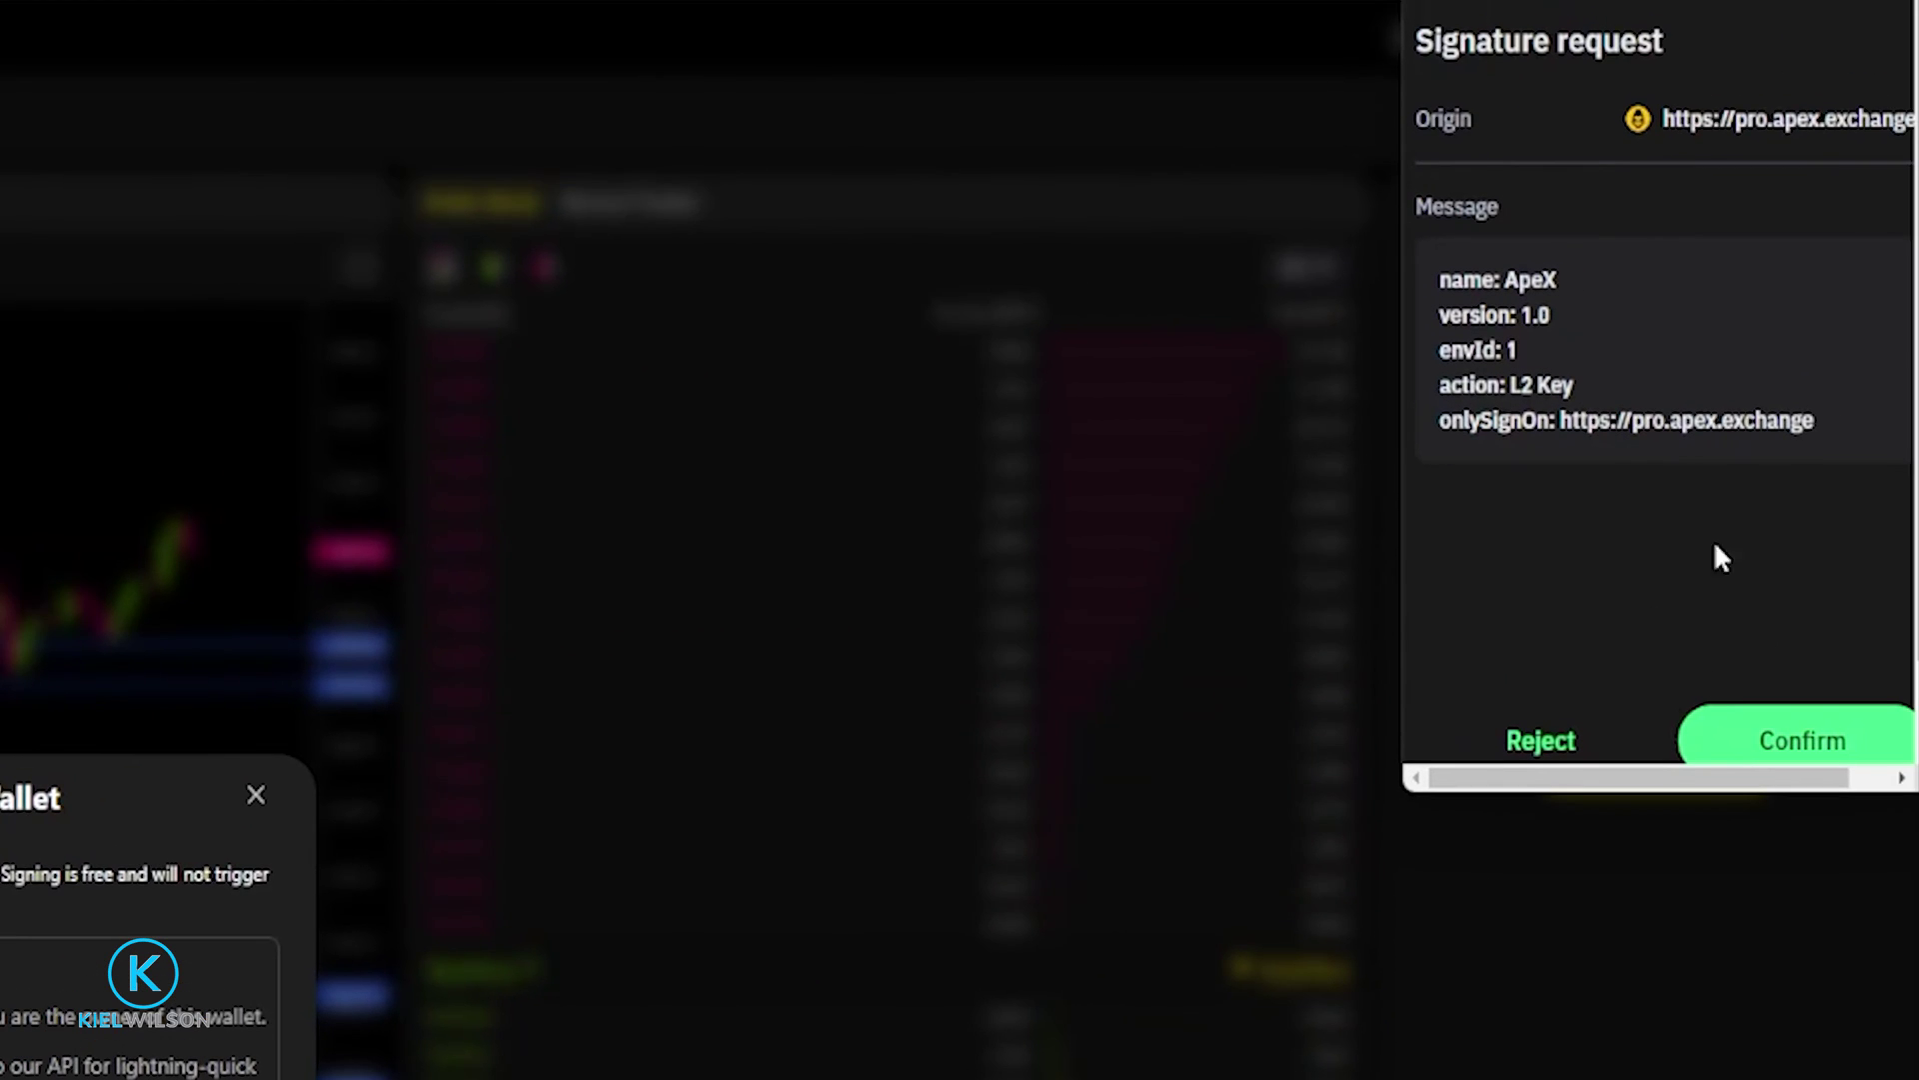
click(1796, 740)
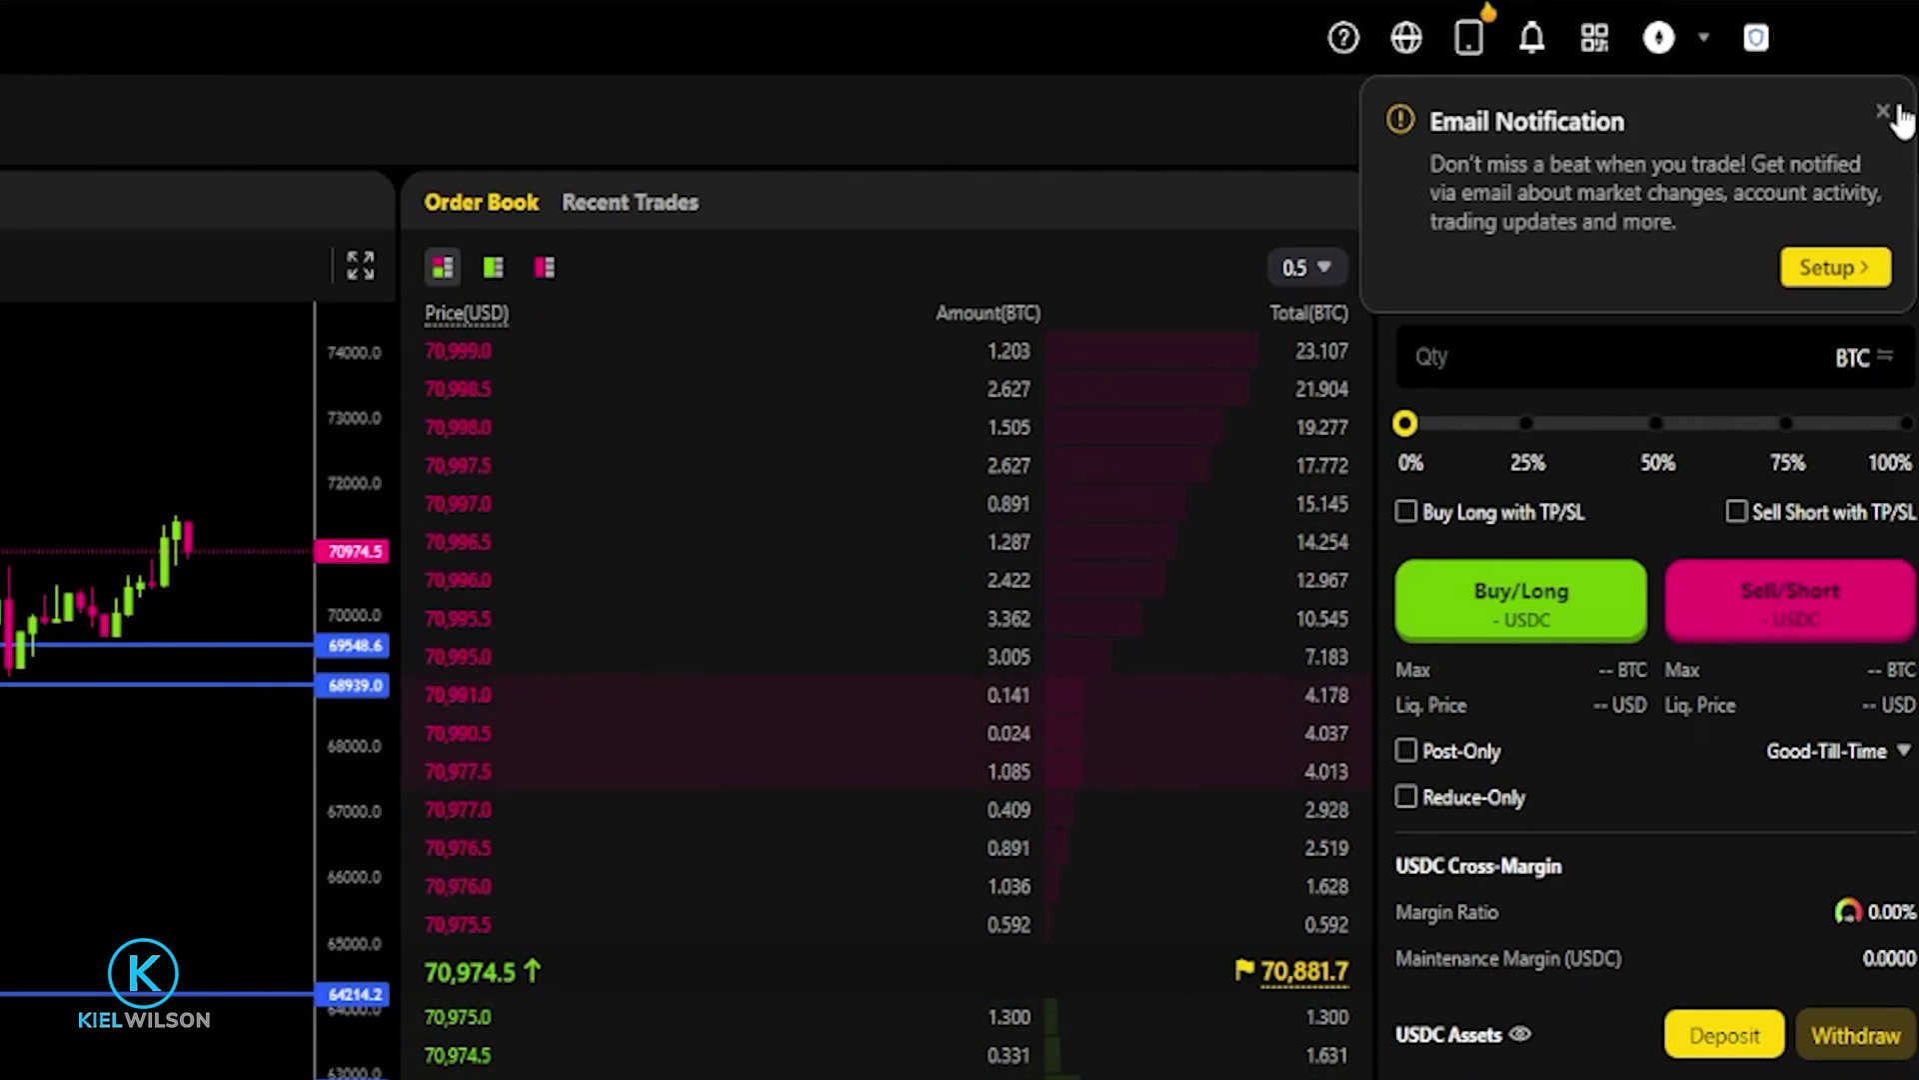
click(1884, 111)
click(1813, 62)
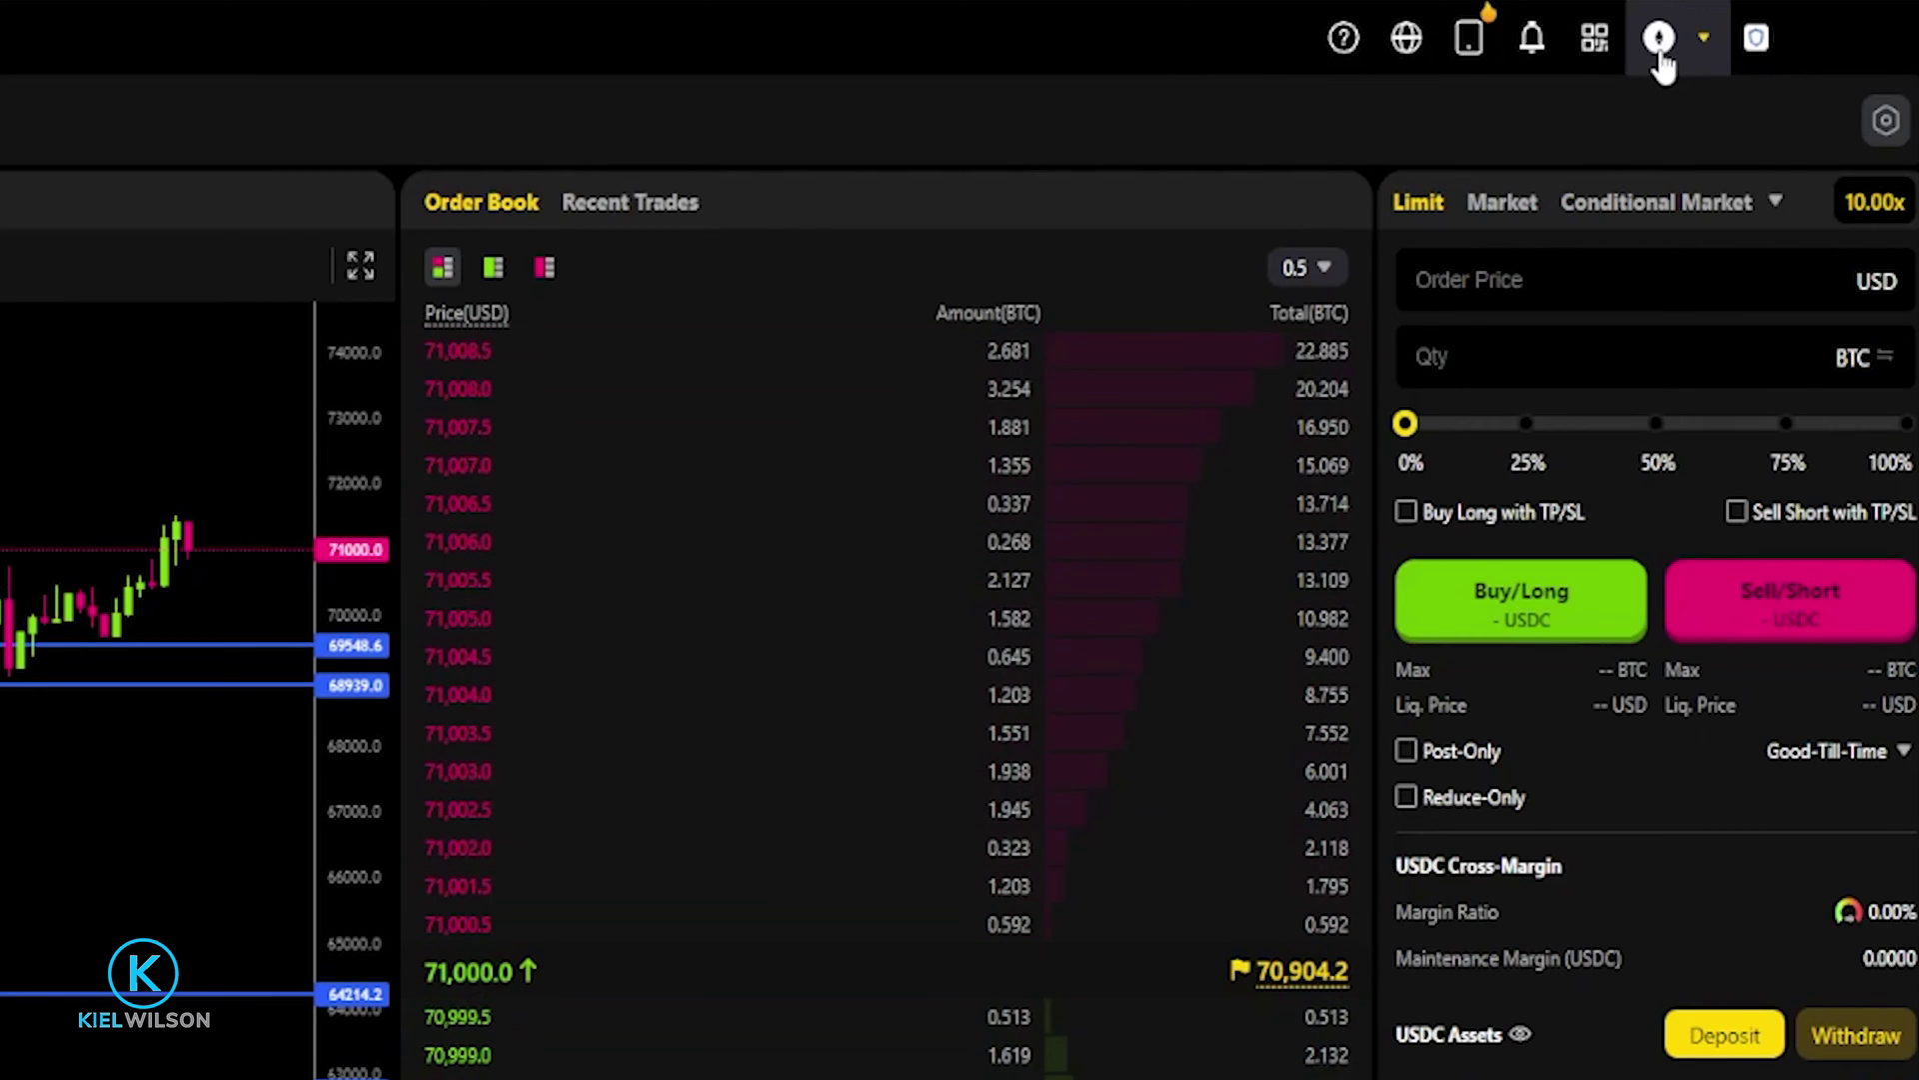
Switch the network to Arbitrum One, approving it in the wallet, and check the wallet extension's connection to the site.
click(1662, 45)
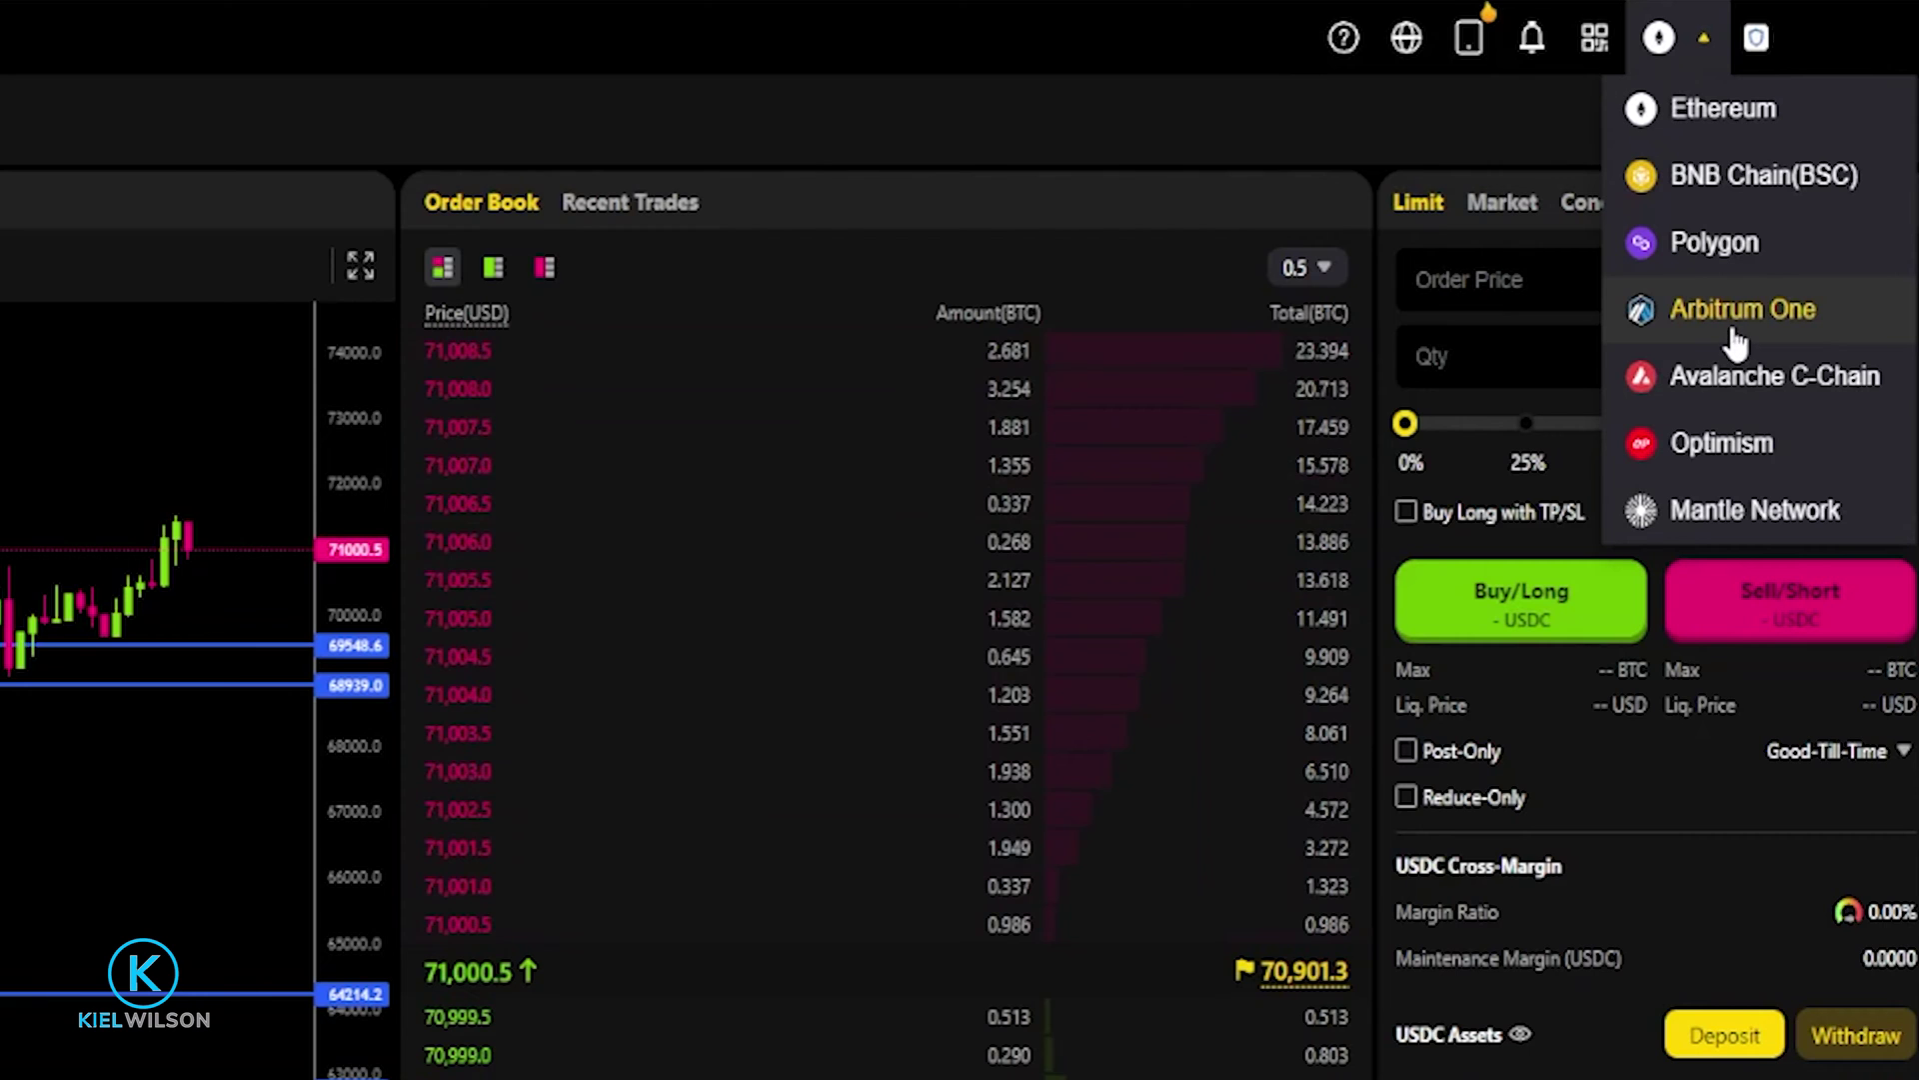
click(1734, 318)
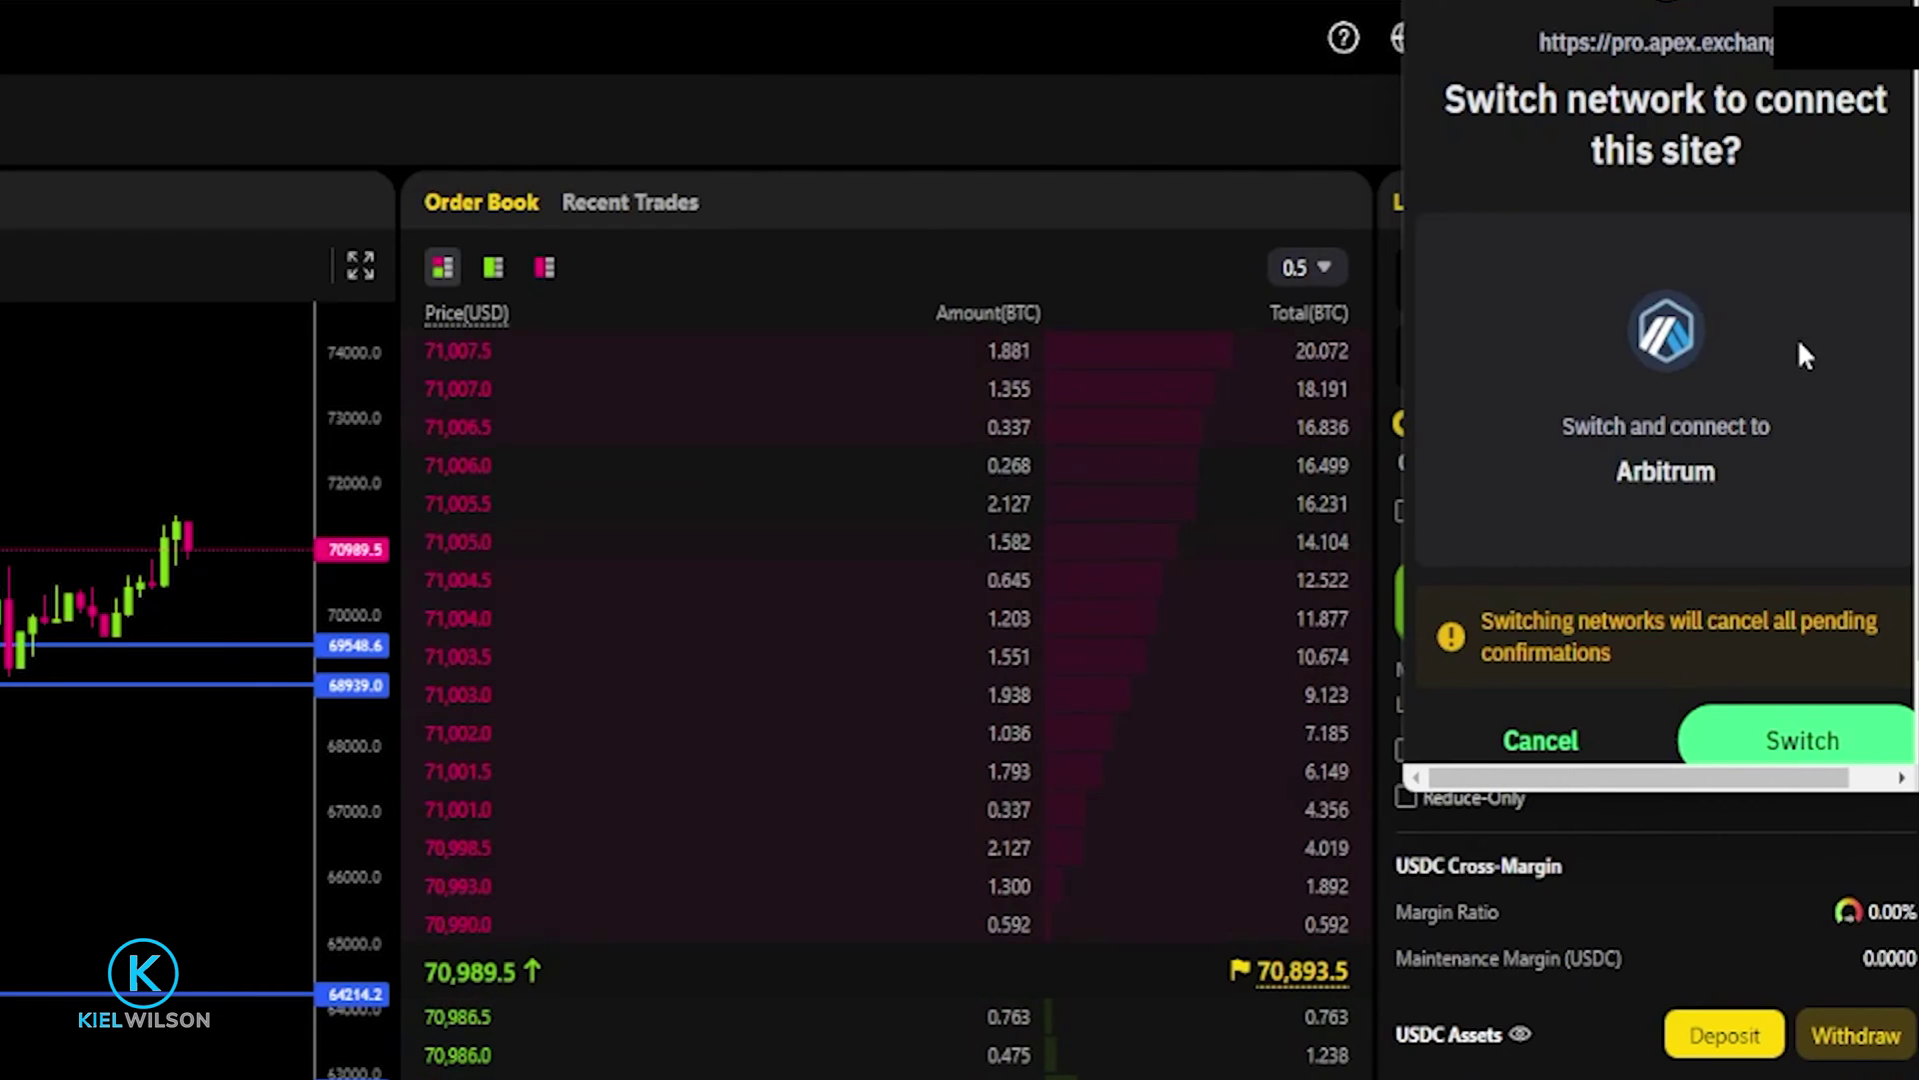
click(1756, 738)
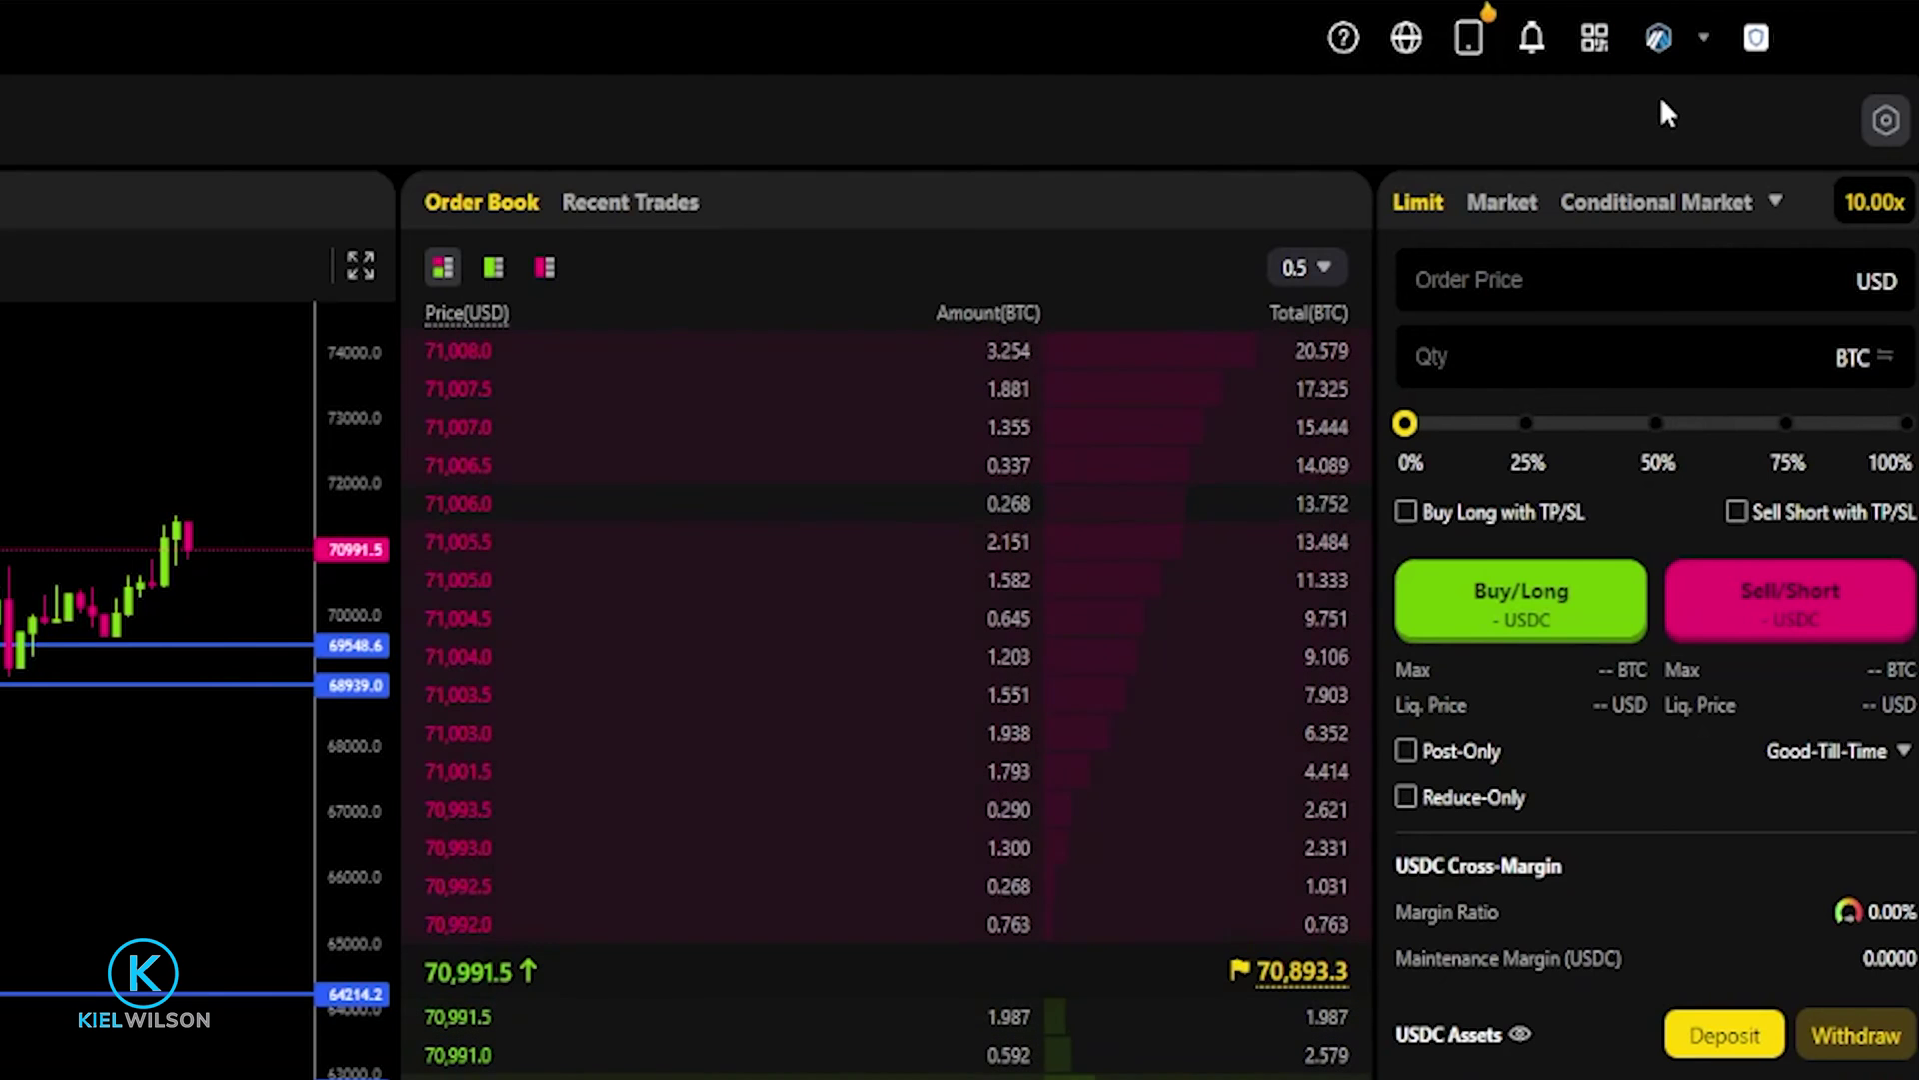
click(1667, 15)
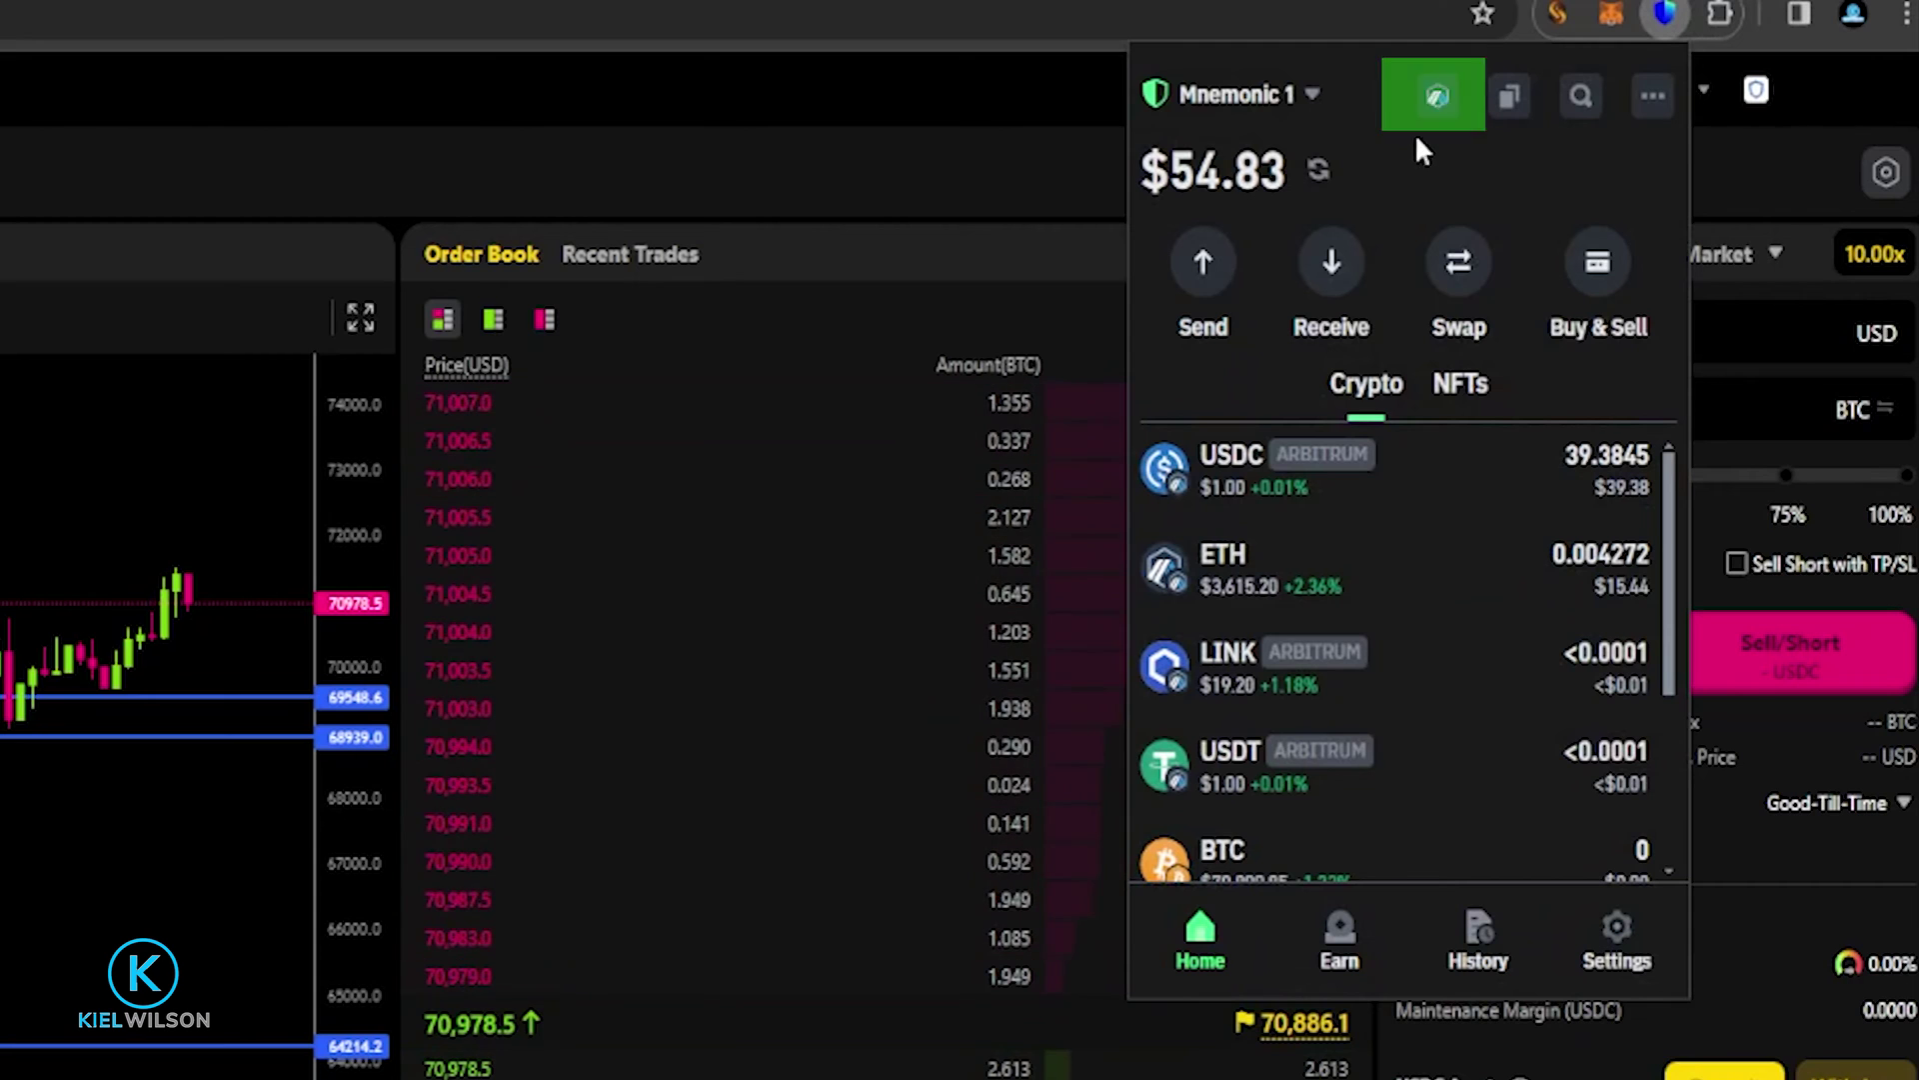
mouse_move(1462, 118)
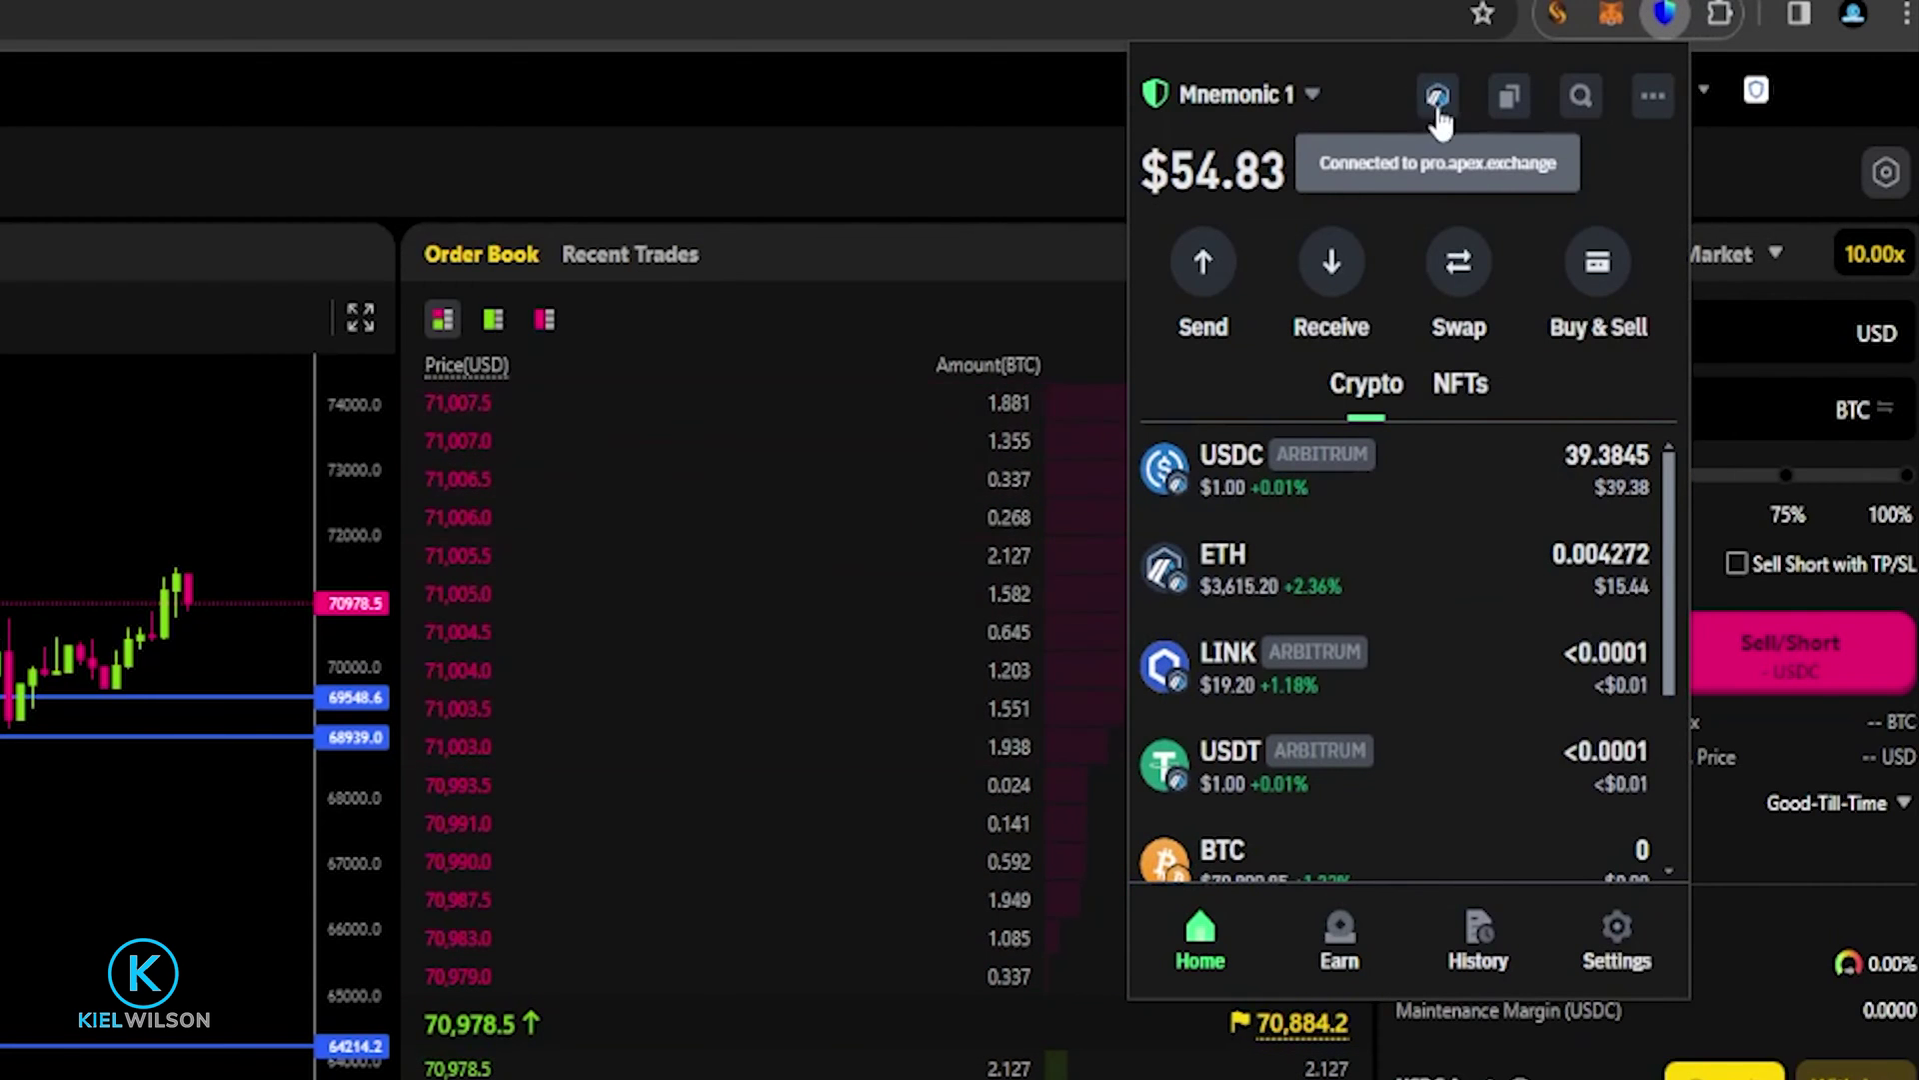
click(1700, 132)
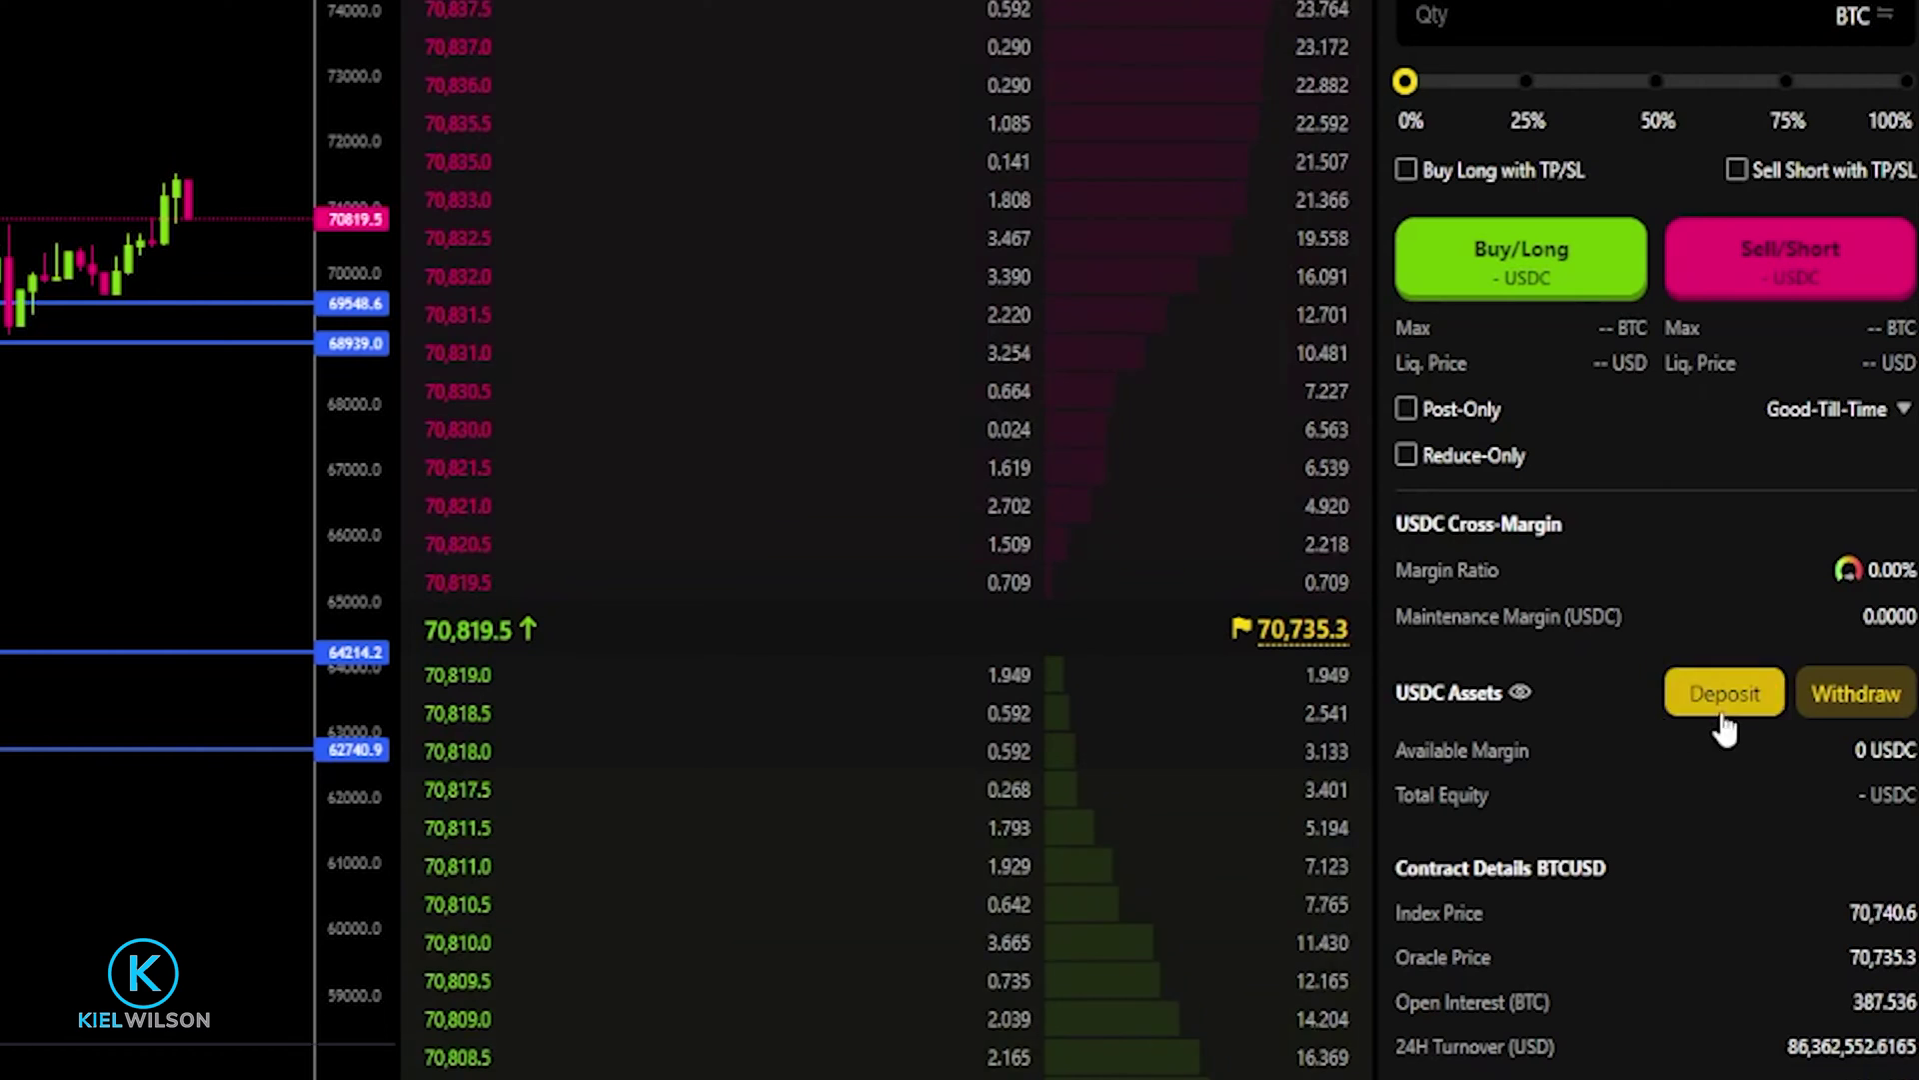
Open a new deposit, look through the perpetual account and source network options, and keep USDC Perpetual with Arbitrum One.
click(1722, 700)
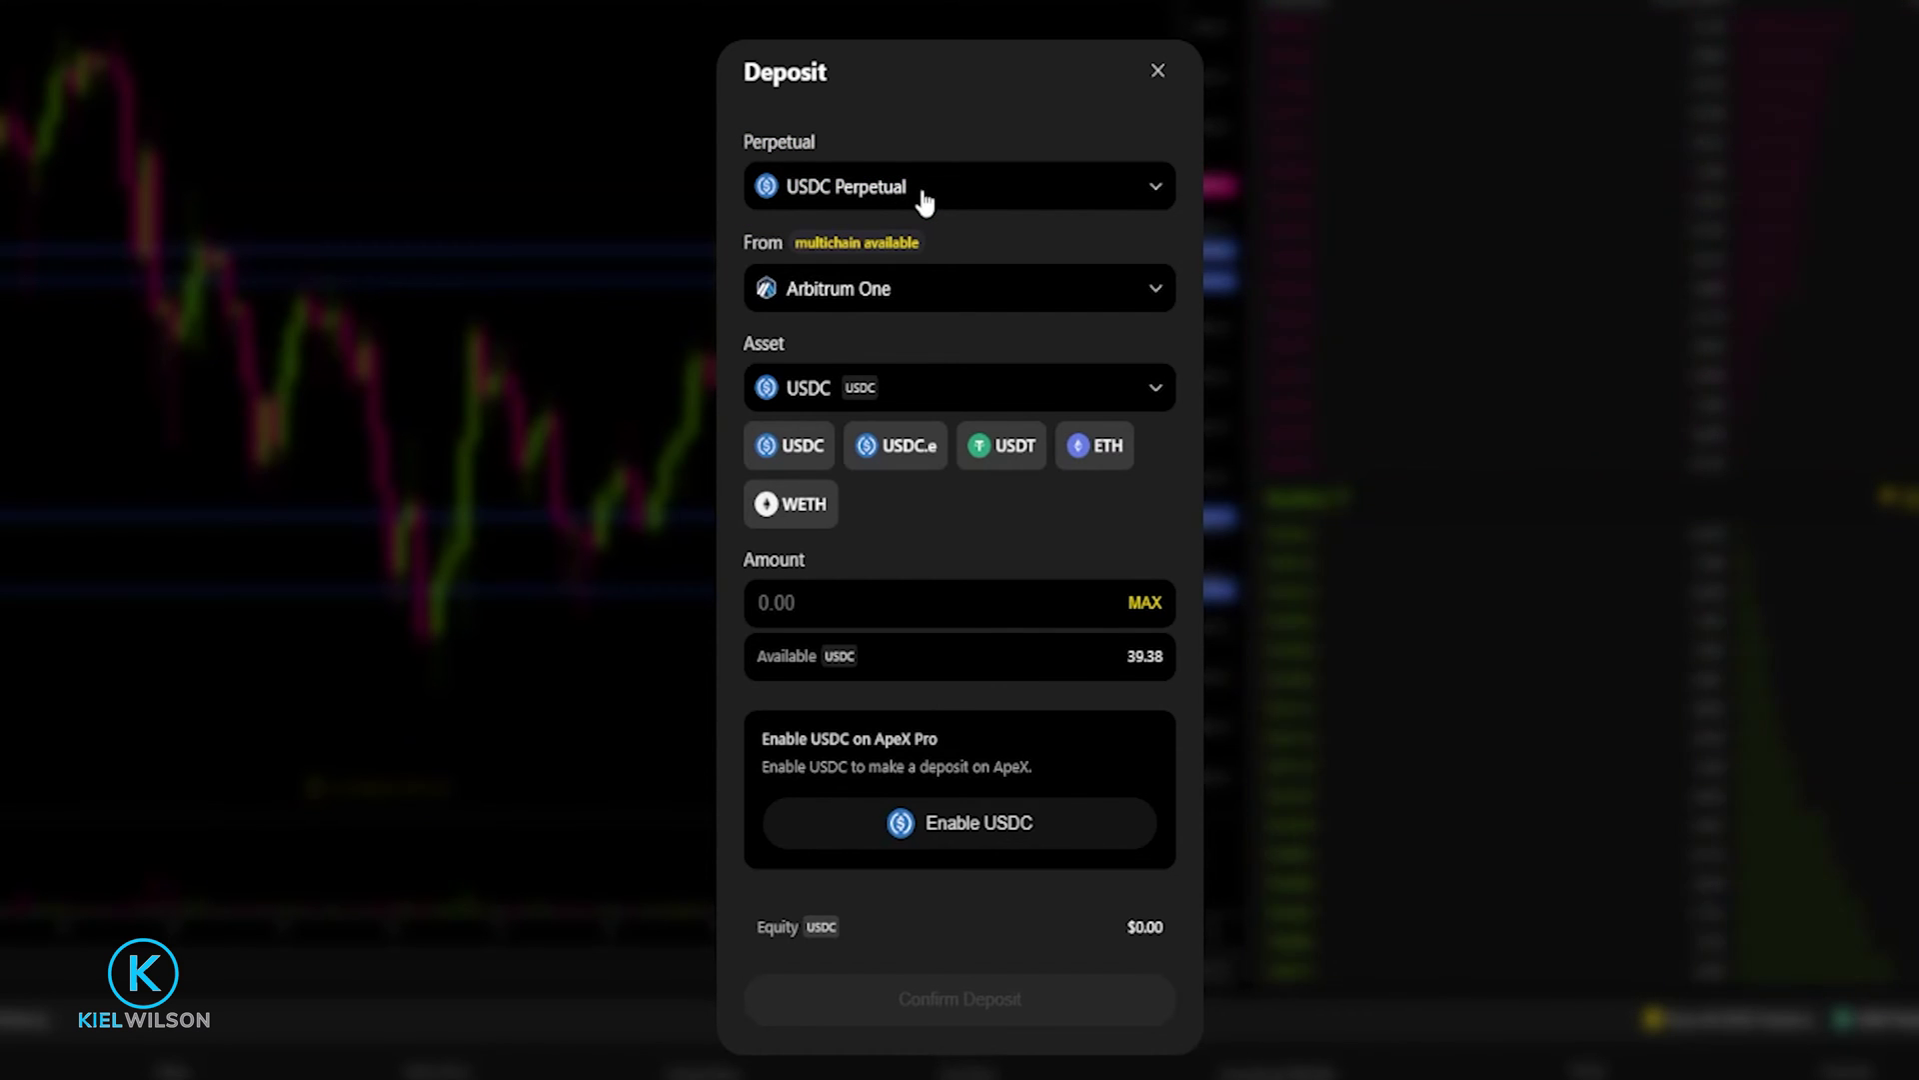
click(940, 192)
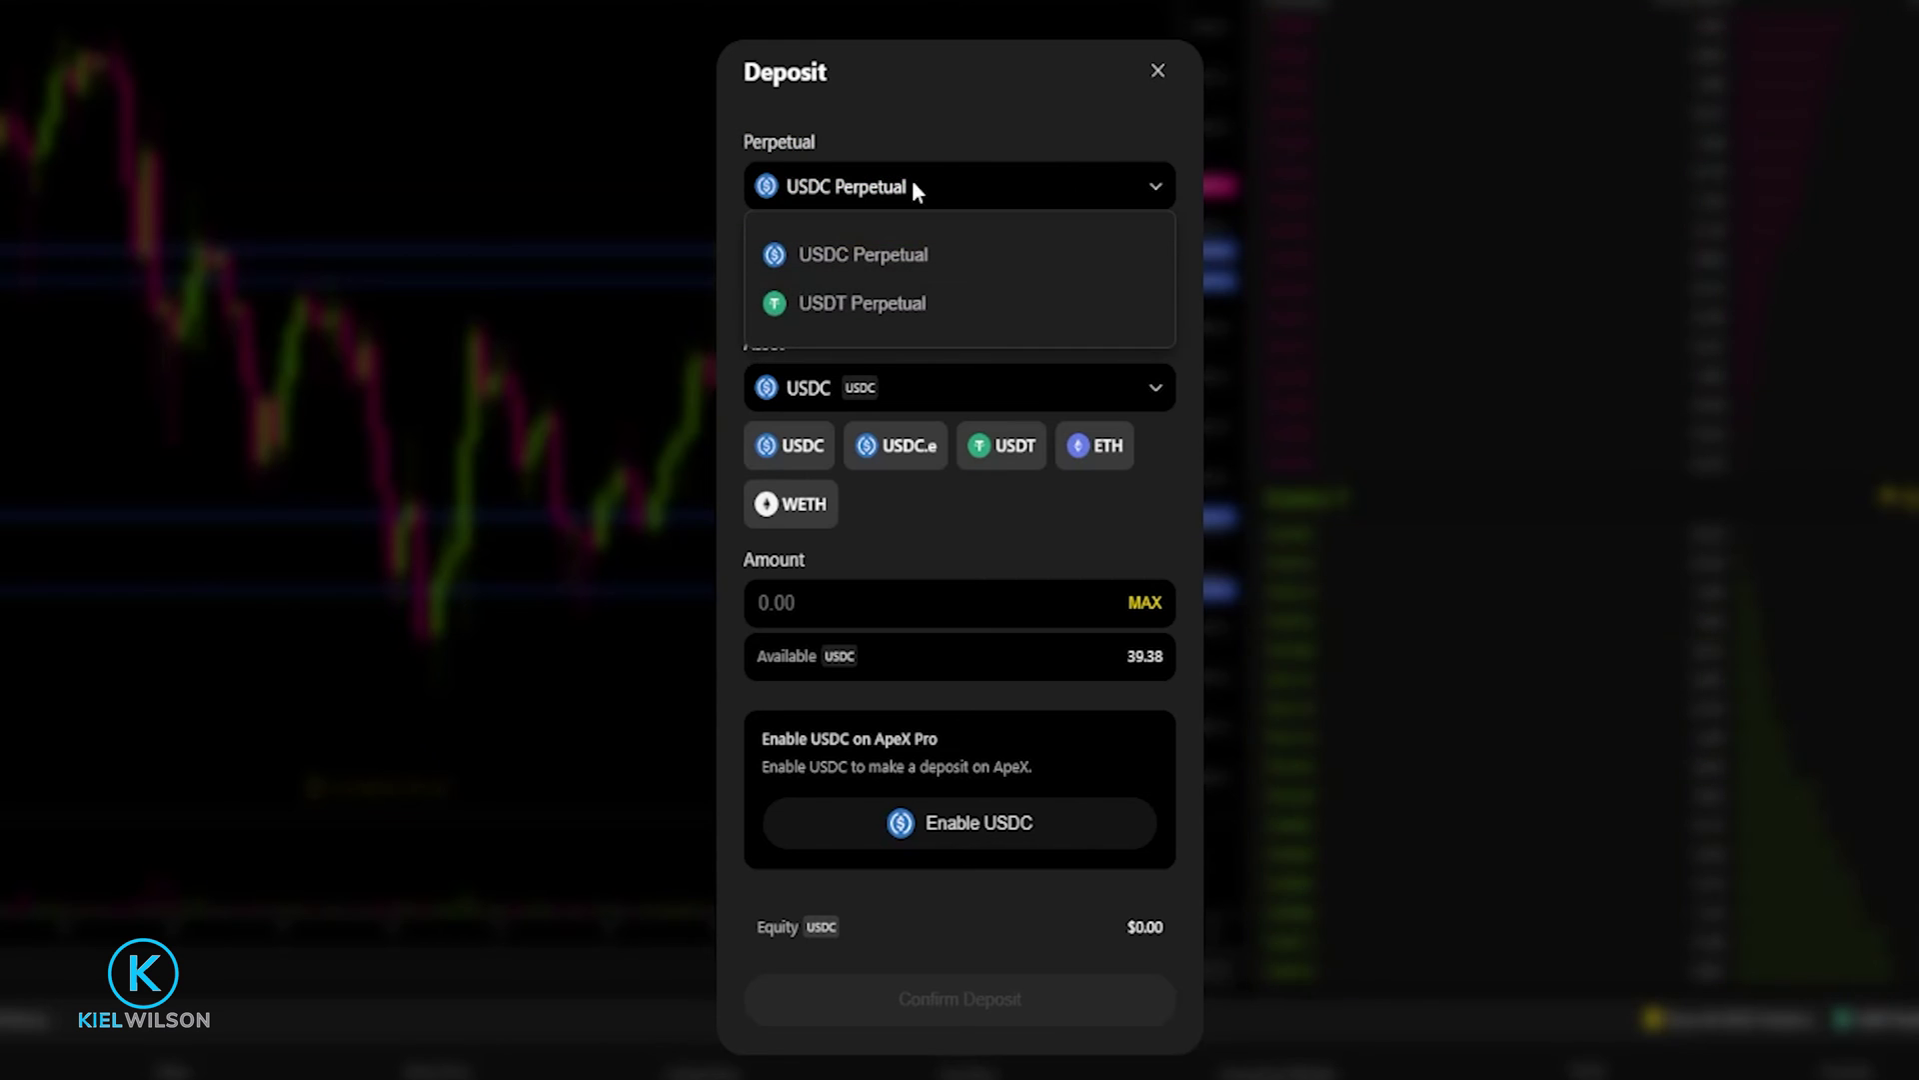
click(877, 305)
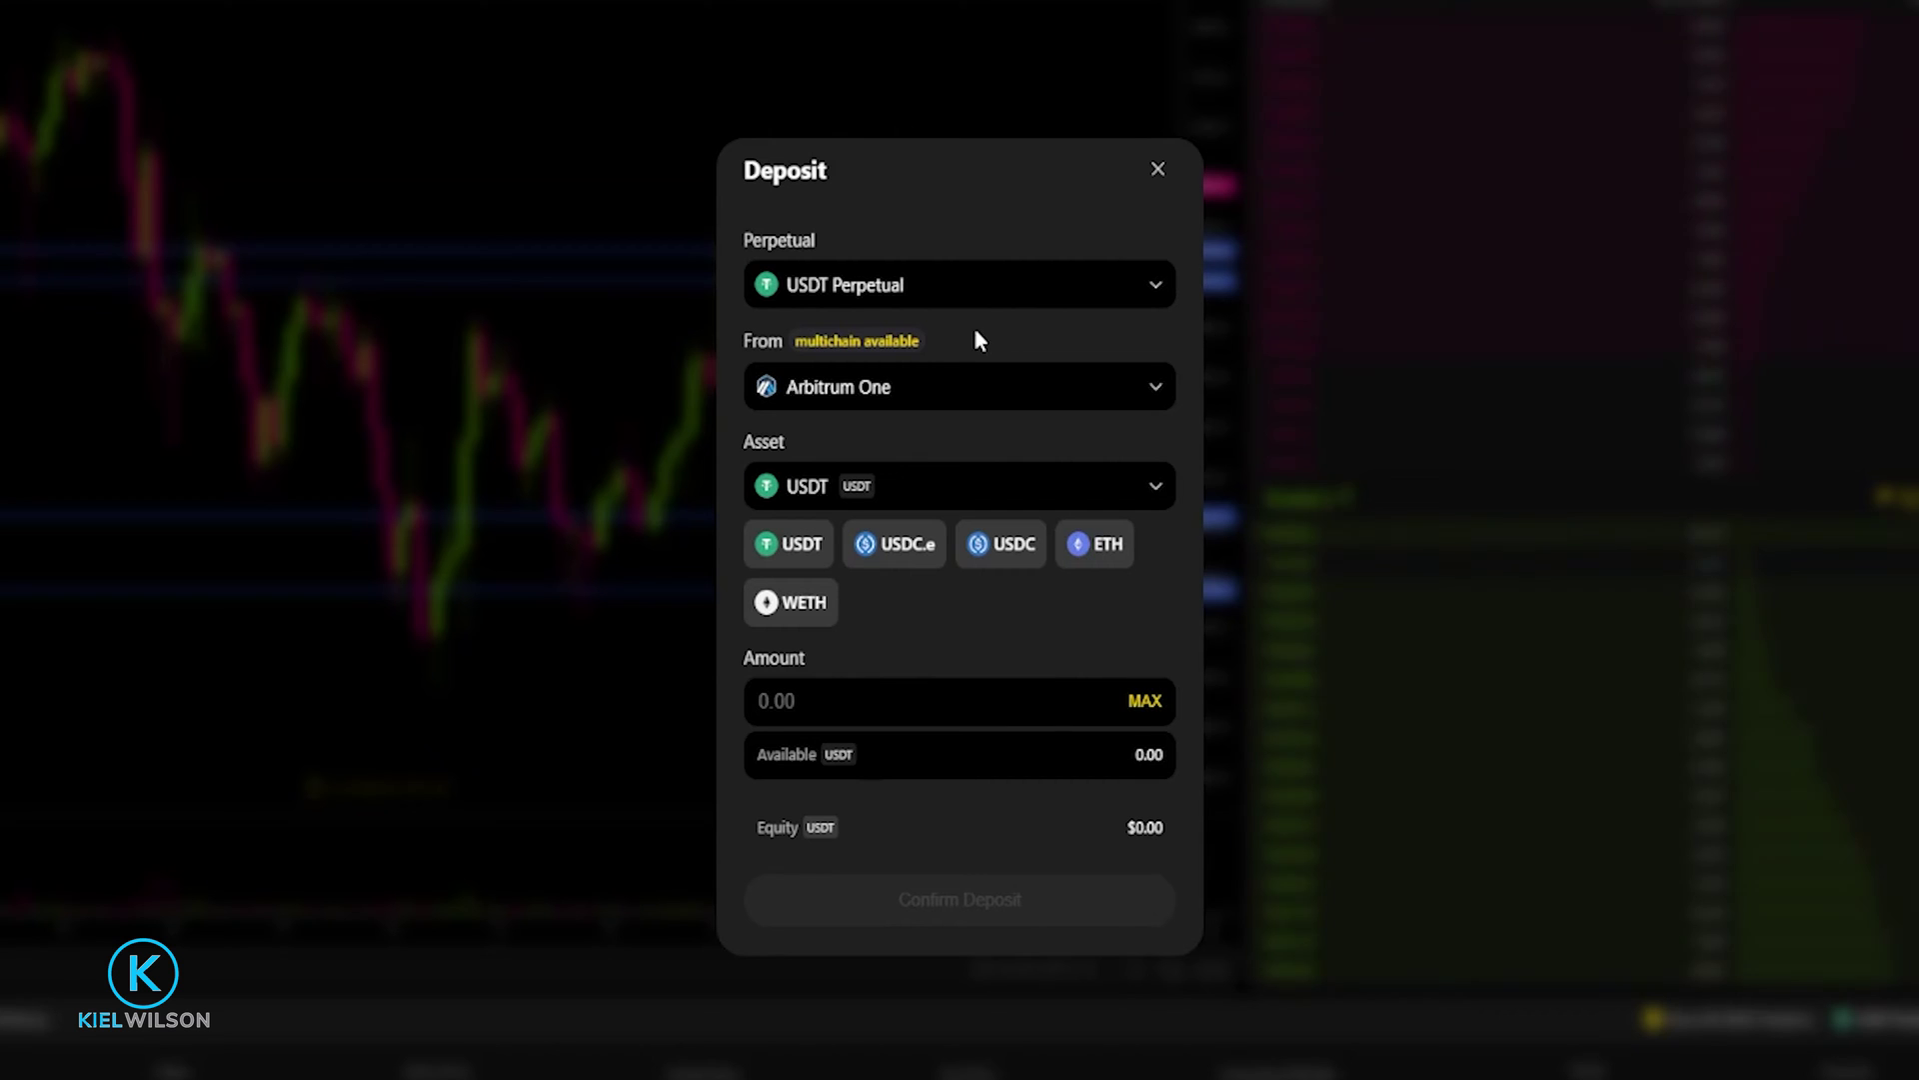
click(974, 290)
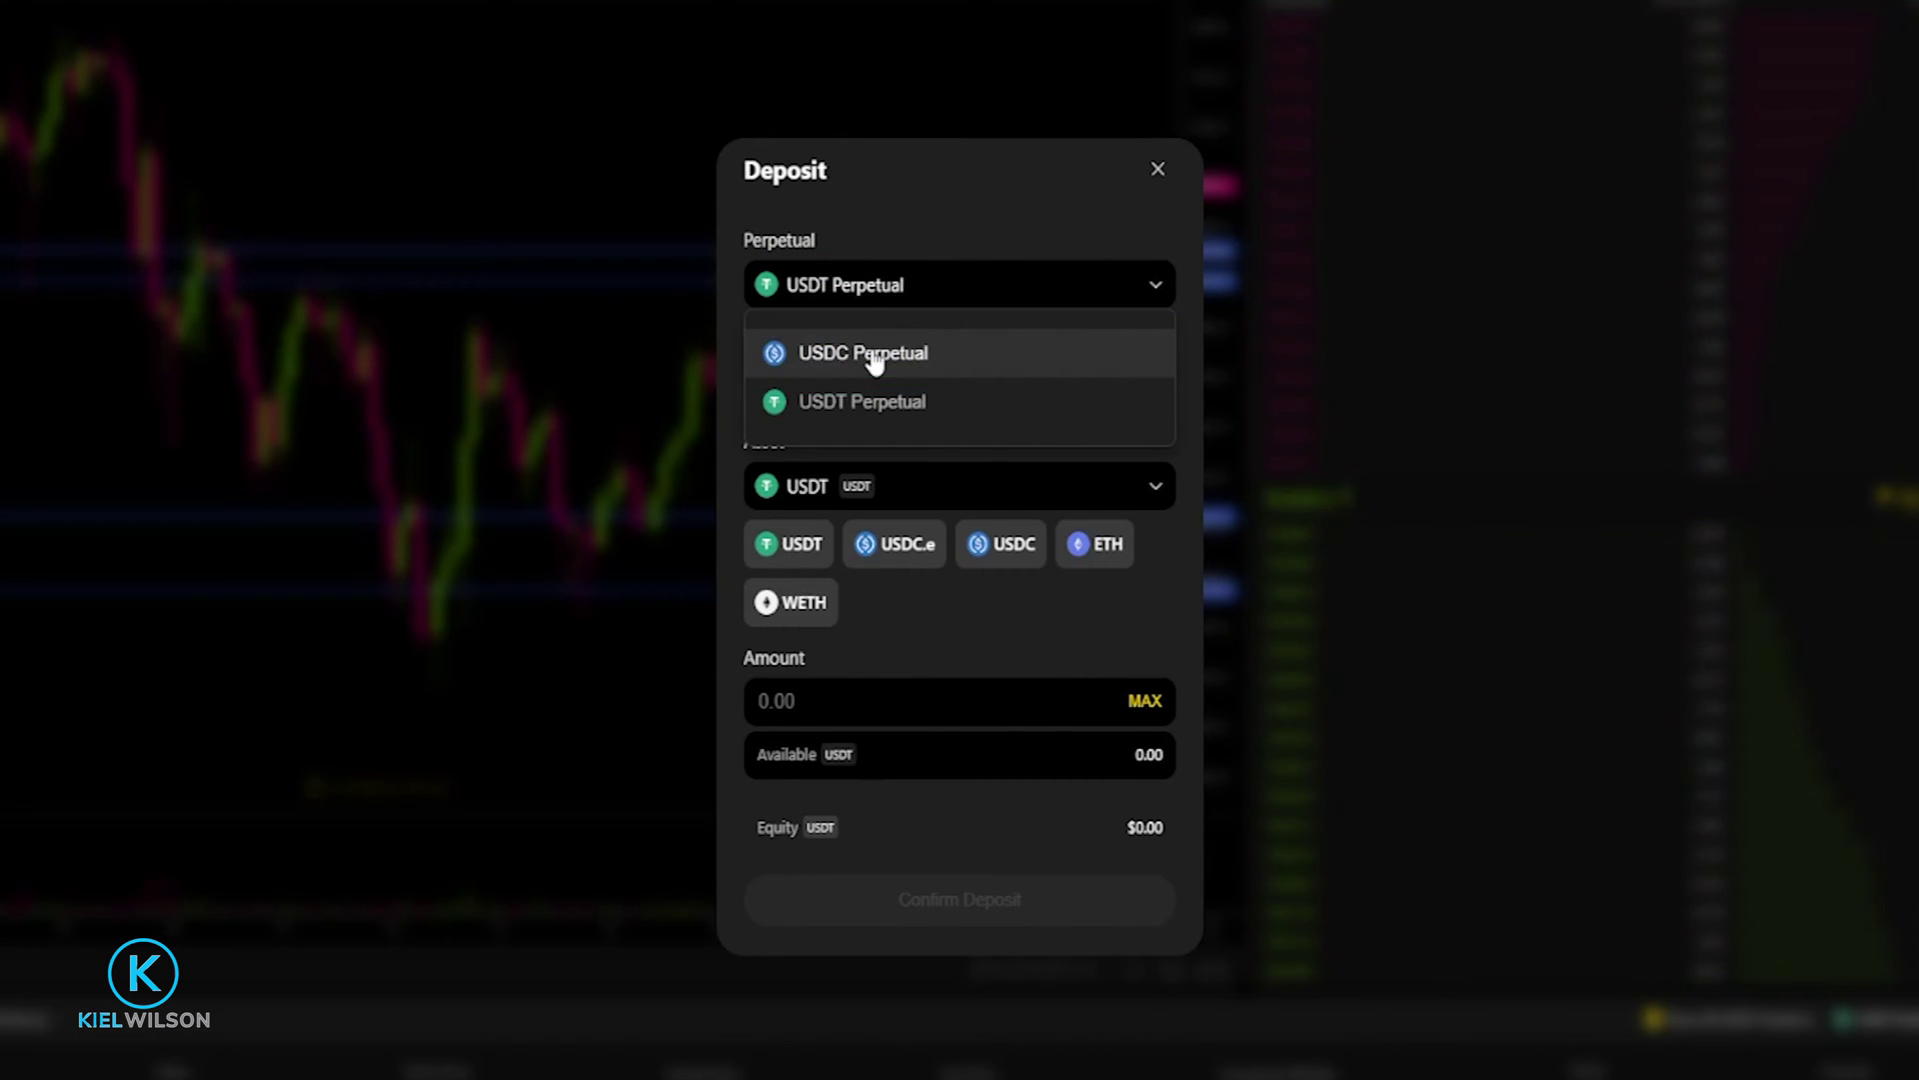
click(873, 358)
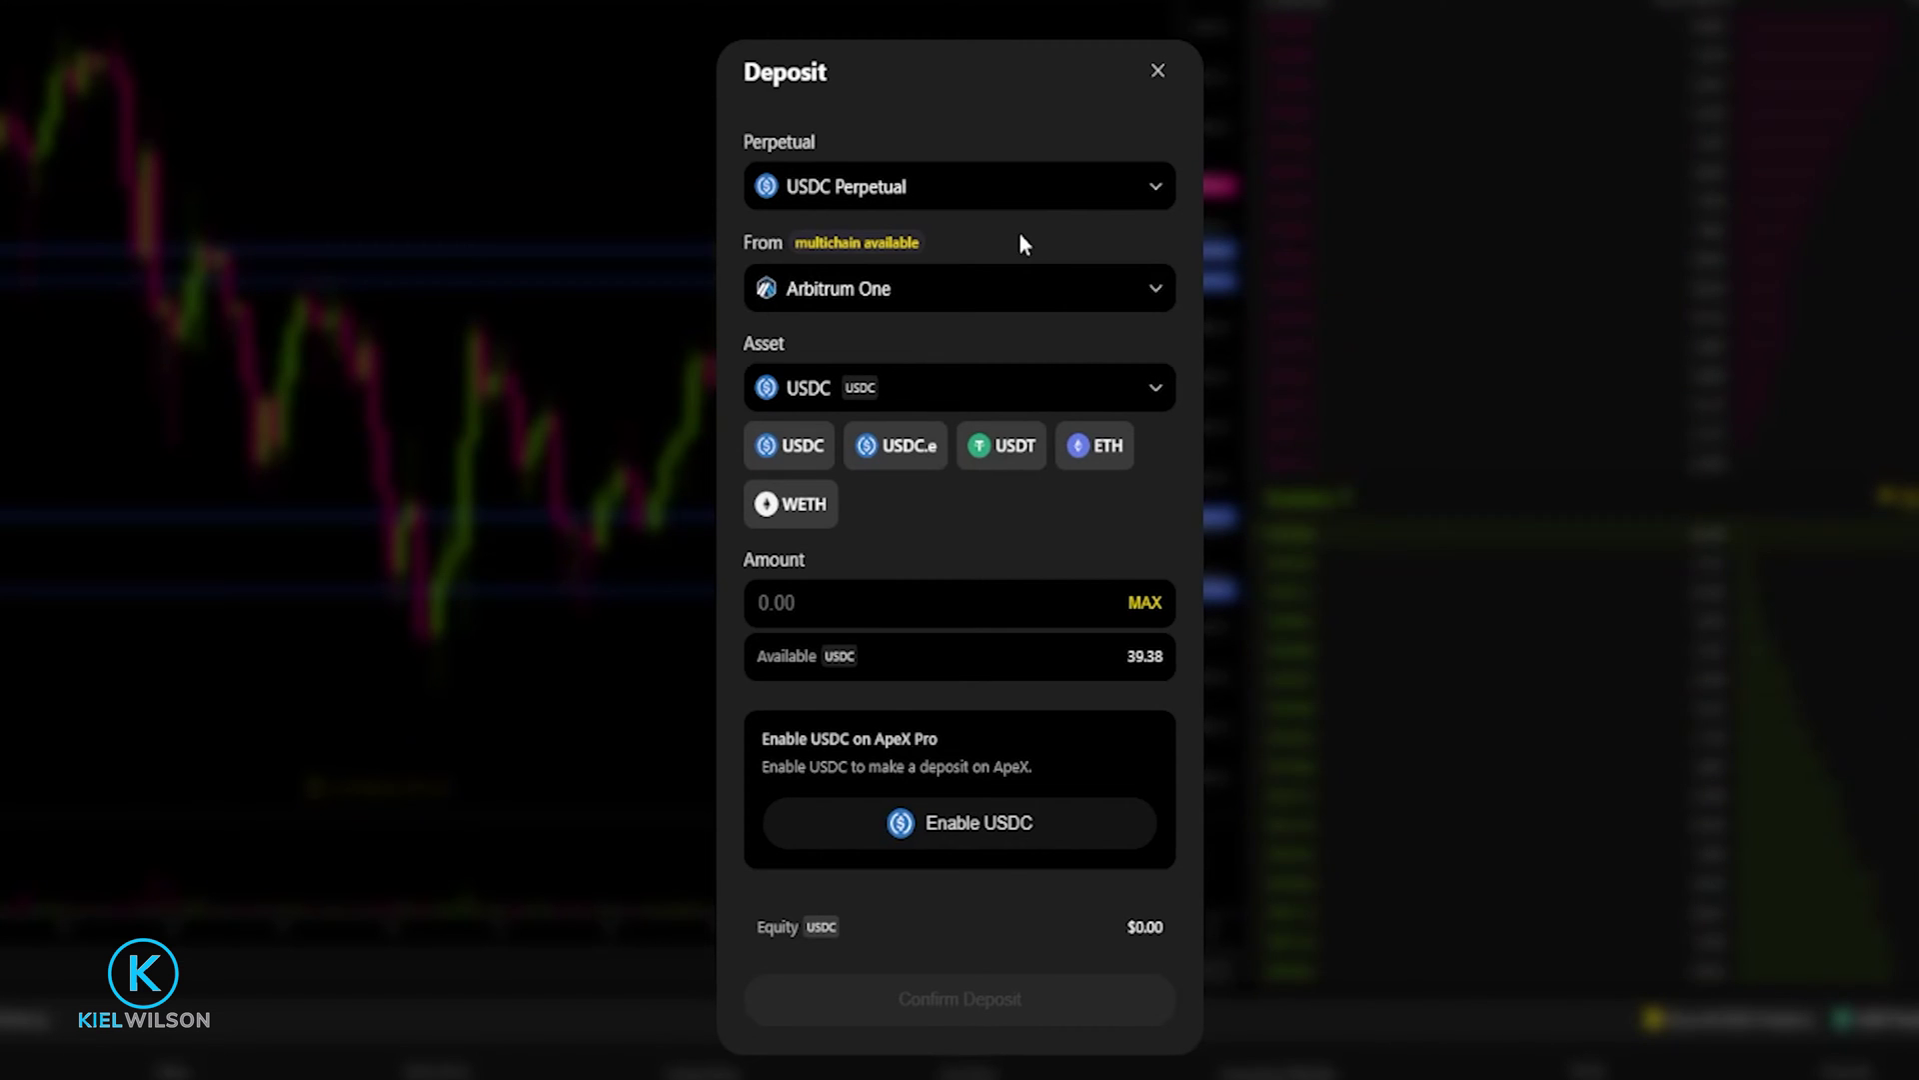
click(968, 287)
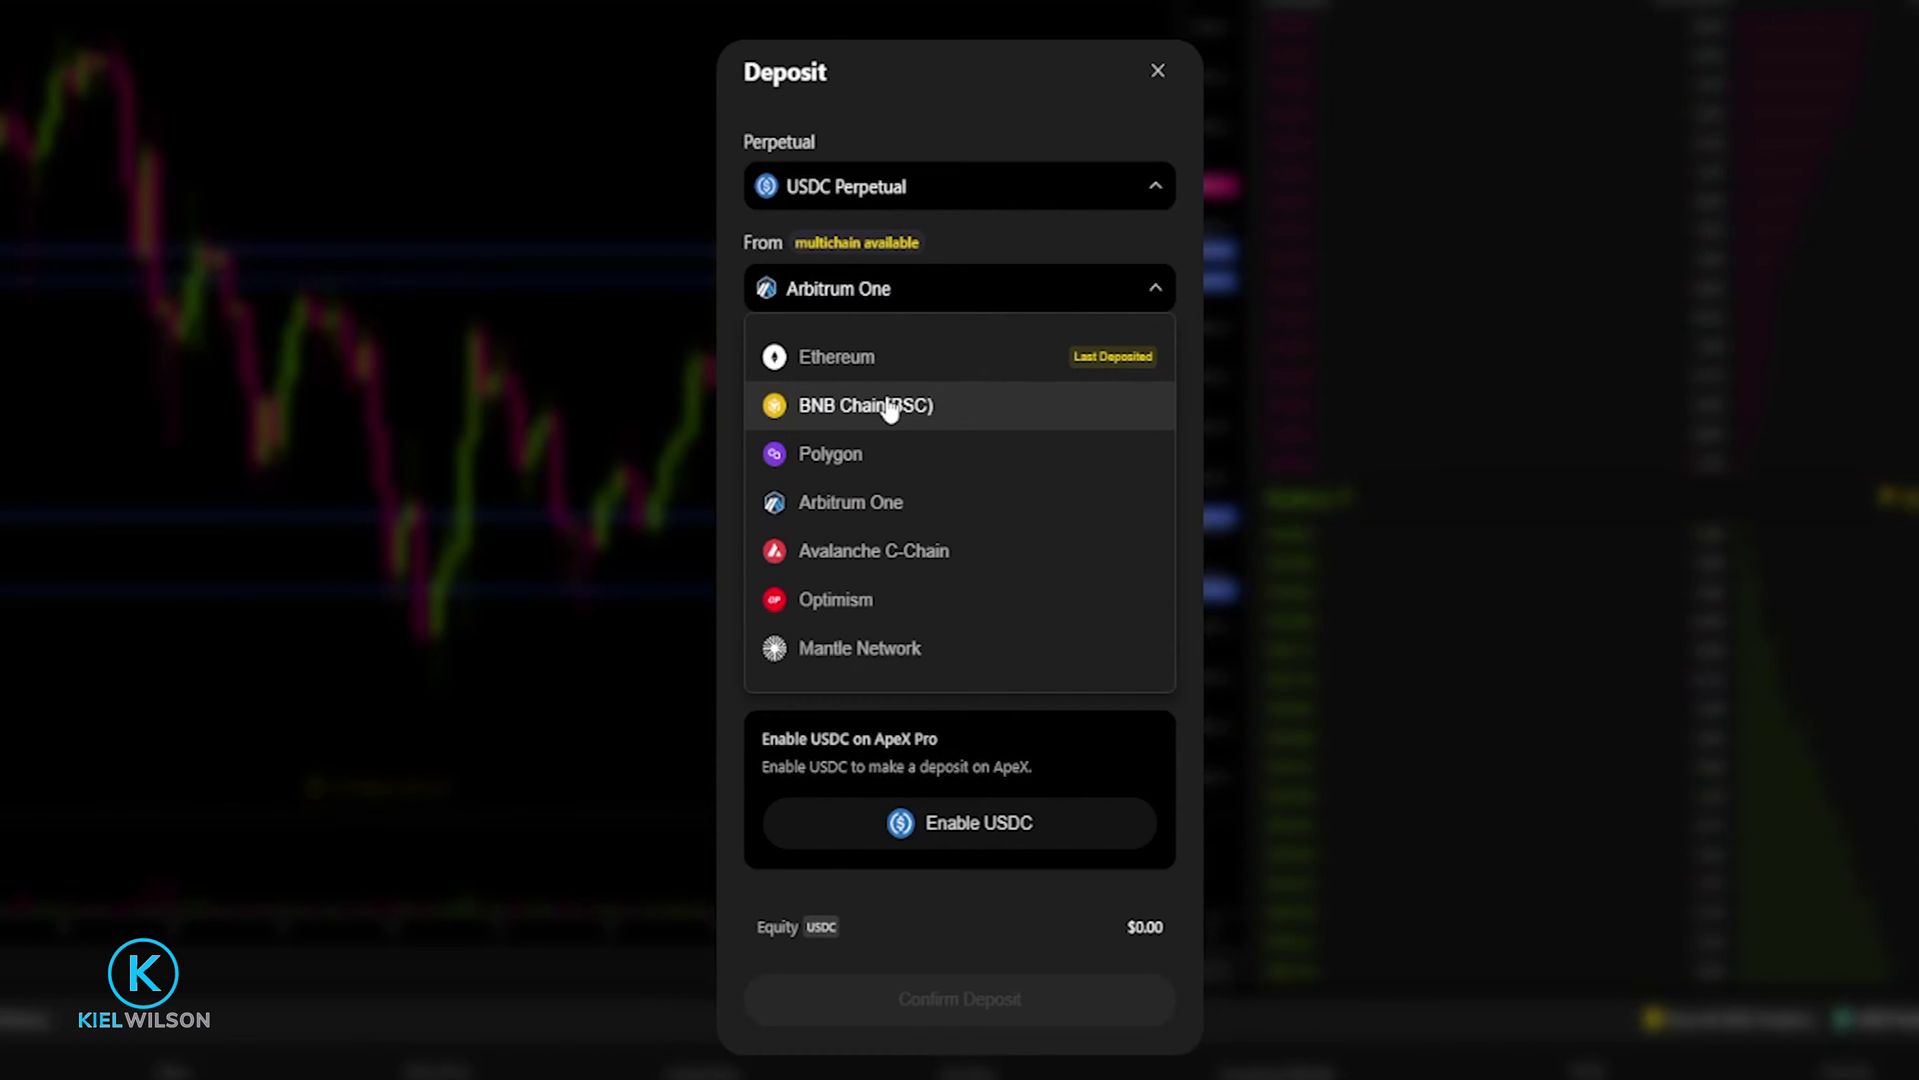
click(992, 300)
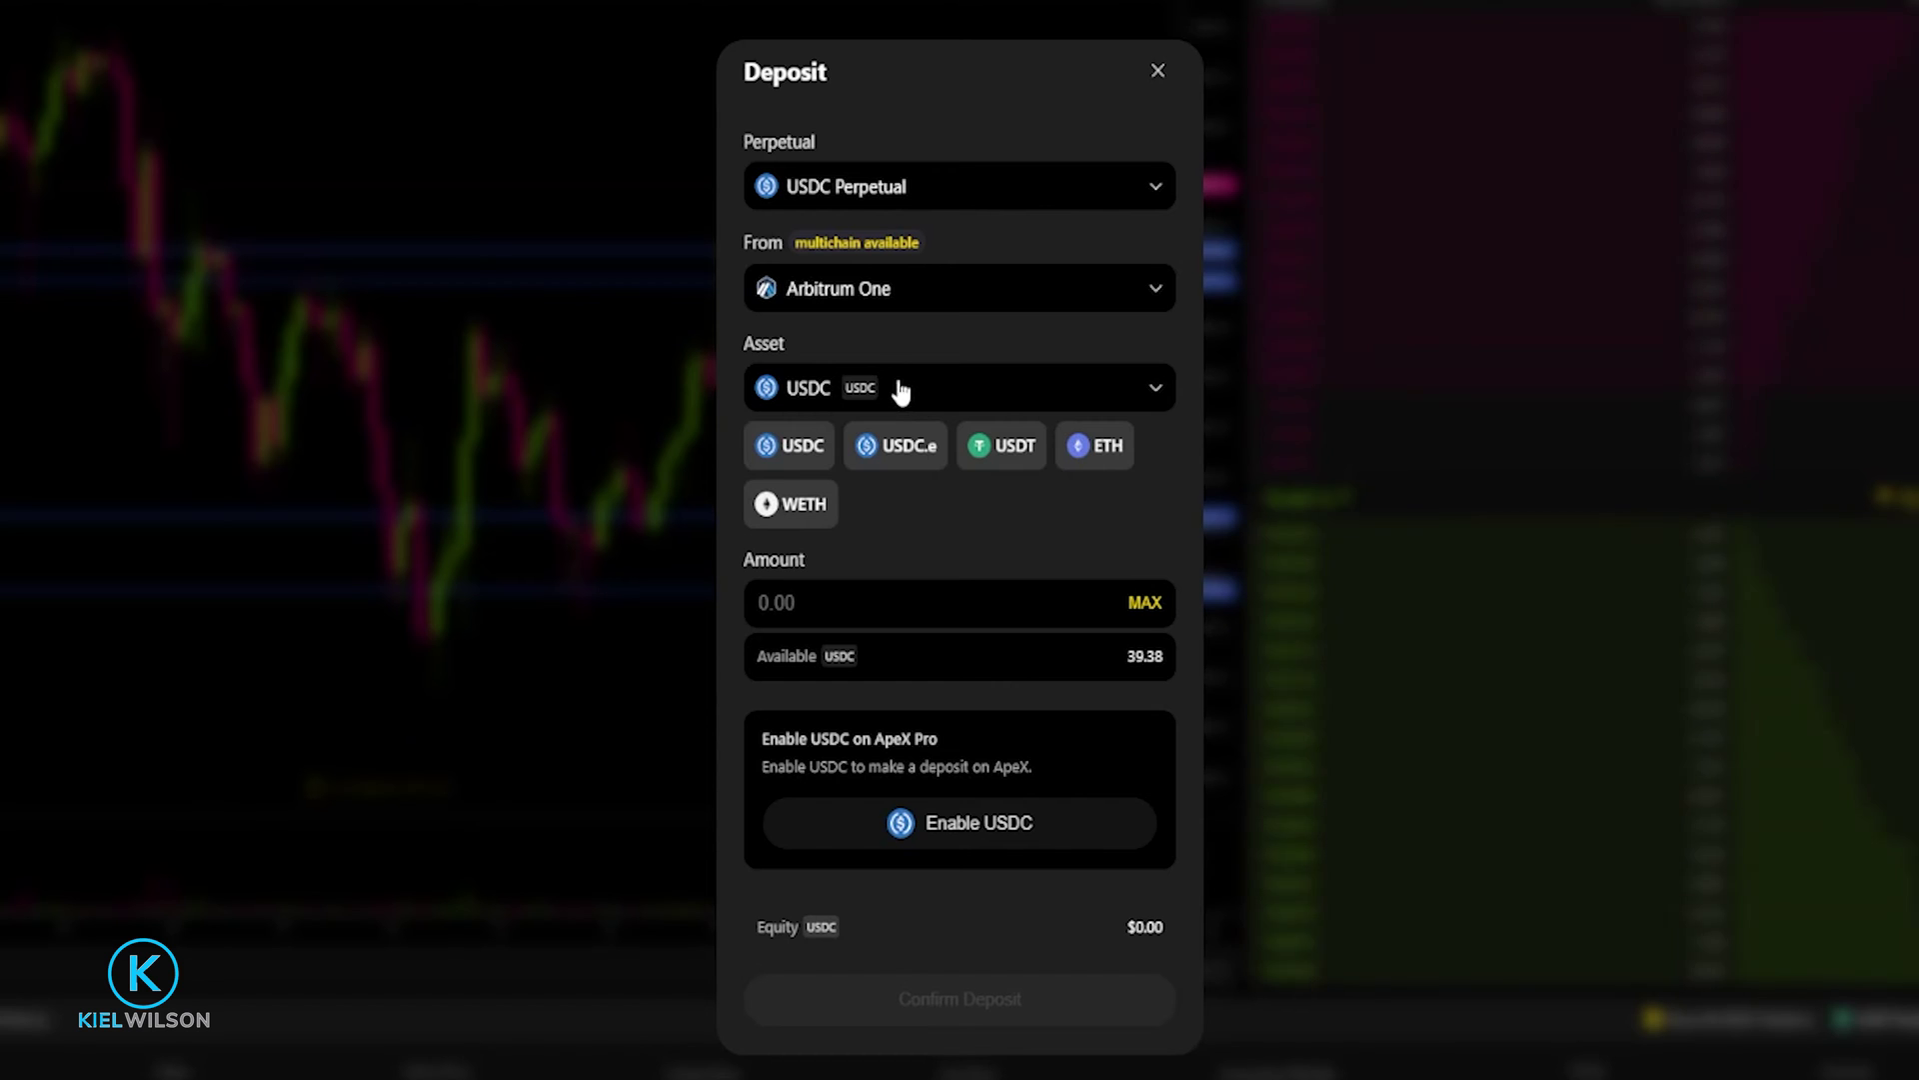
Try ETH as the deposit asset, view its max slippage options, and return the asset to USDC.
click(912, 388)
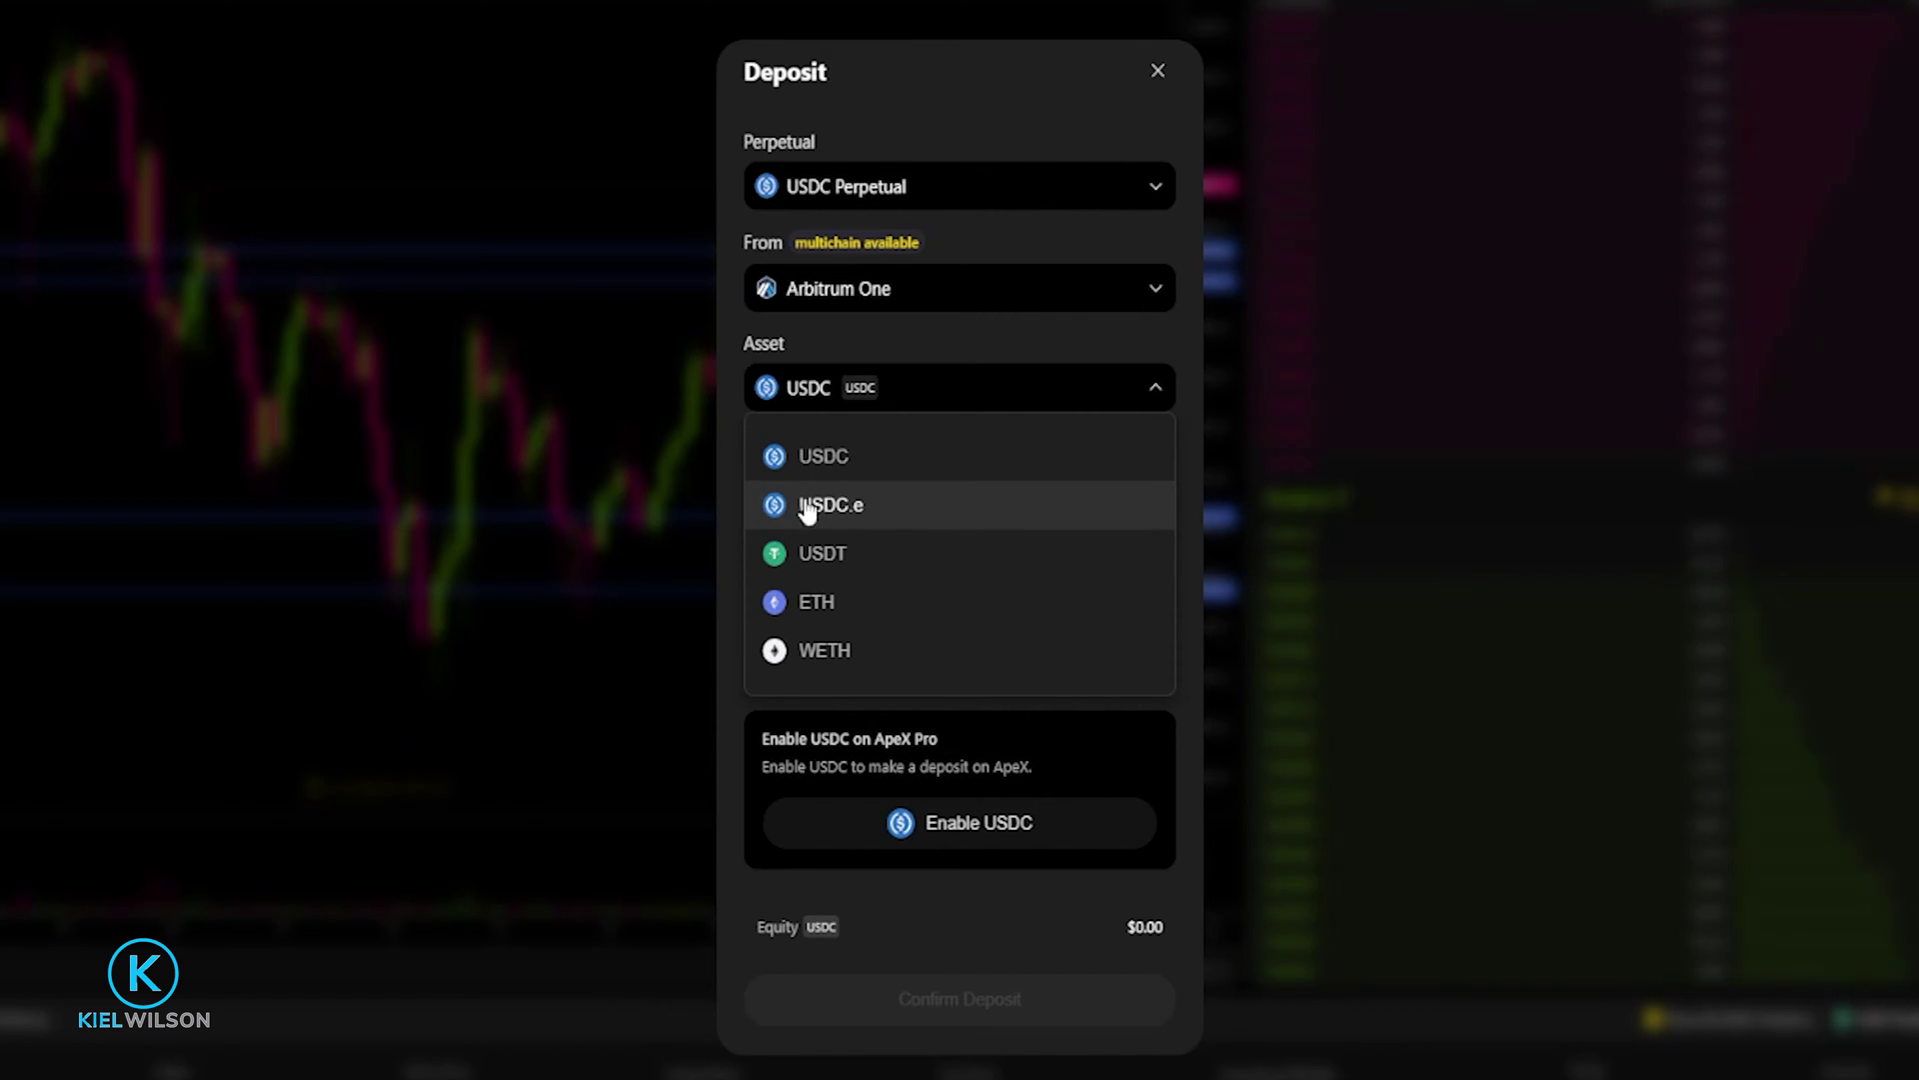
click(857, 603)
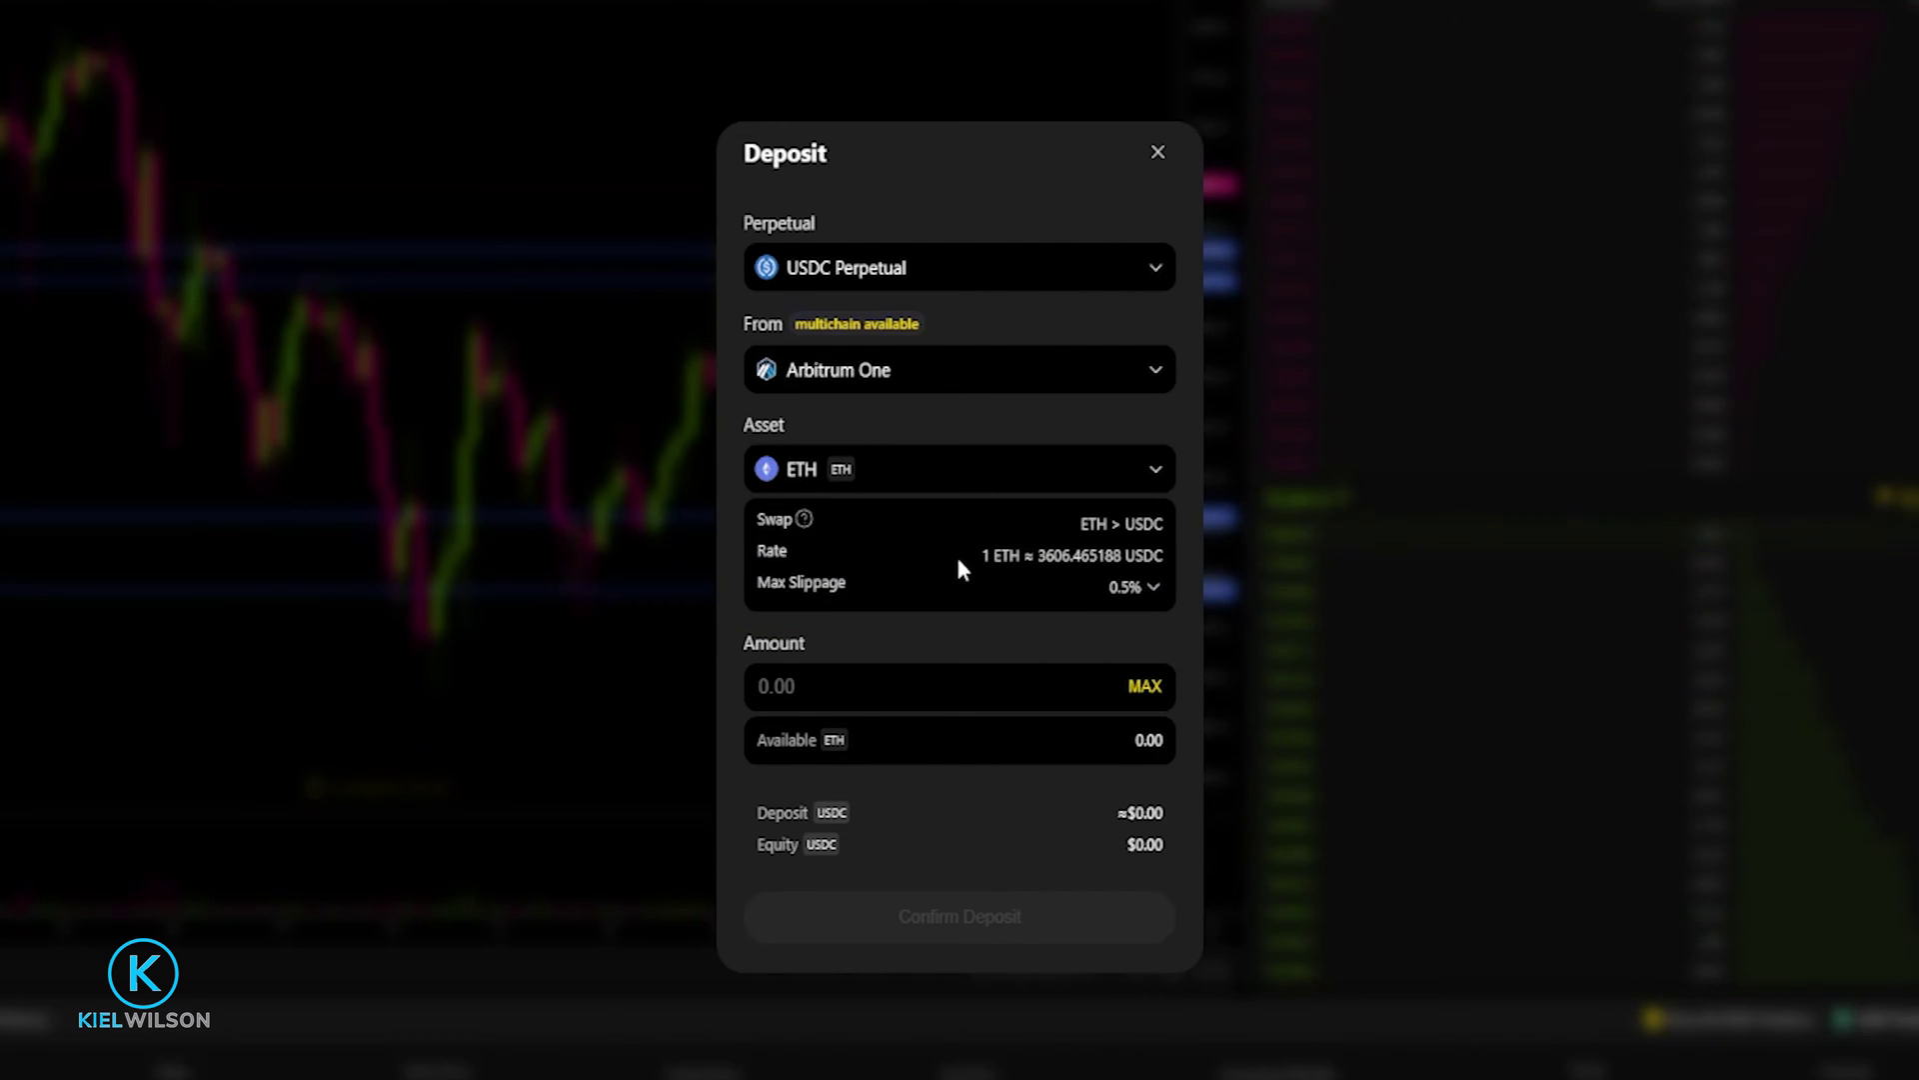
mouse_move(963, 556)
mouse_down()
mouse_move(1166, 556)
mouse_move(962, 555)
mouse_up()
mouse_move(980, 555)
mouse_down()
mouse_move(1163, 556)
mouse_move(982, 556)
mouse_up()
click(1133, 588)
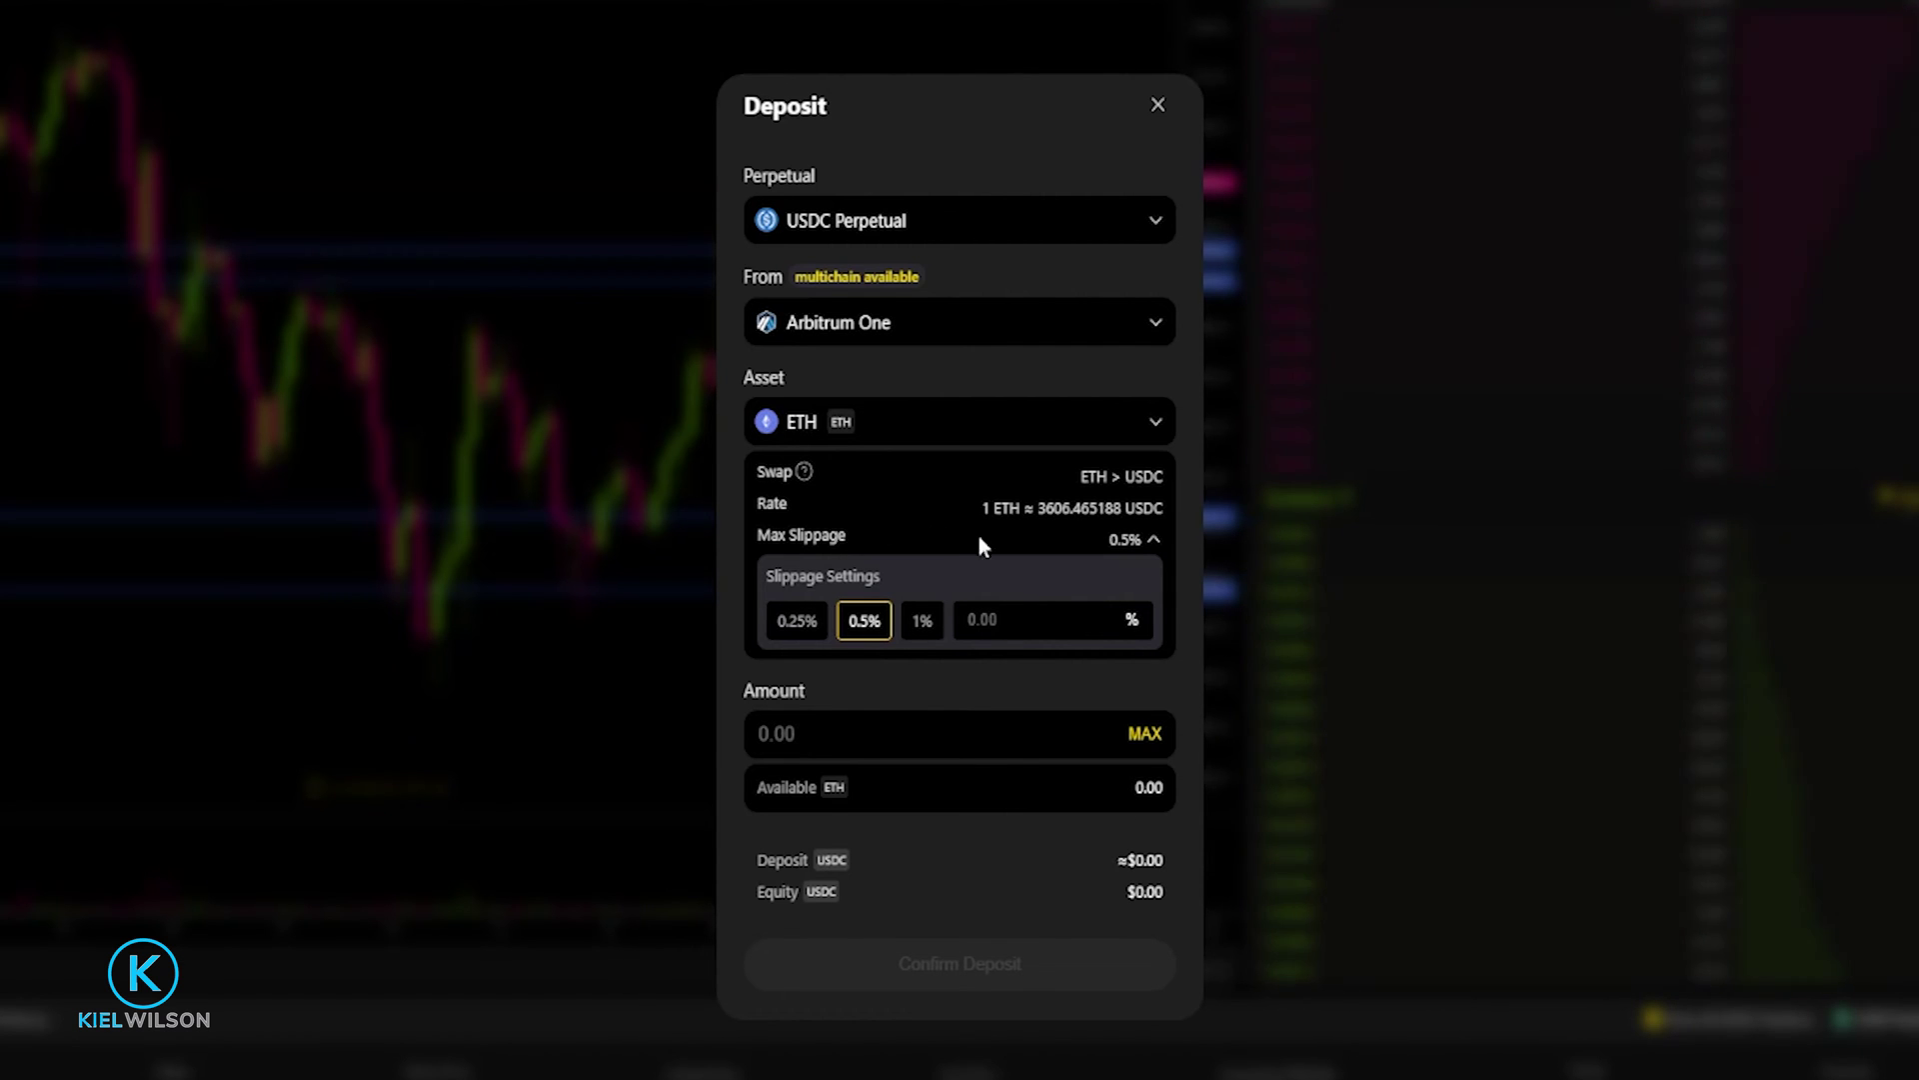
click(975, 430)
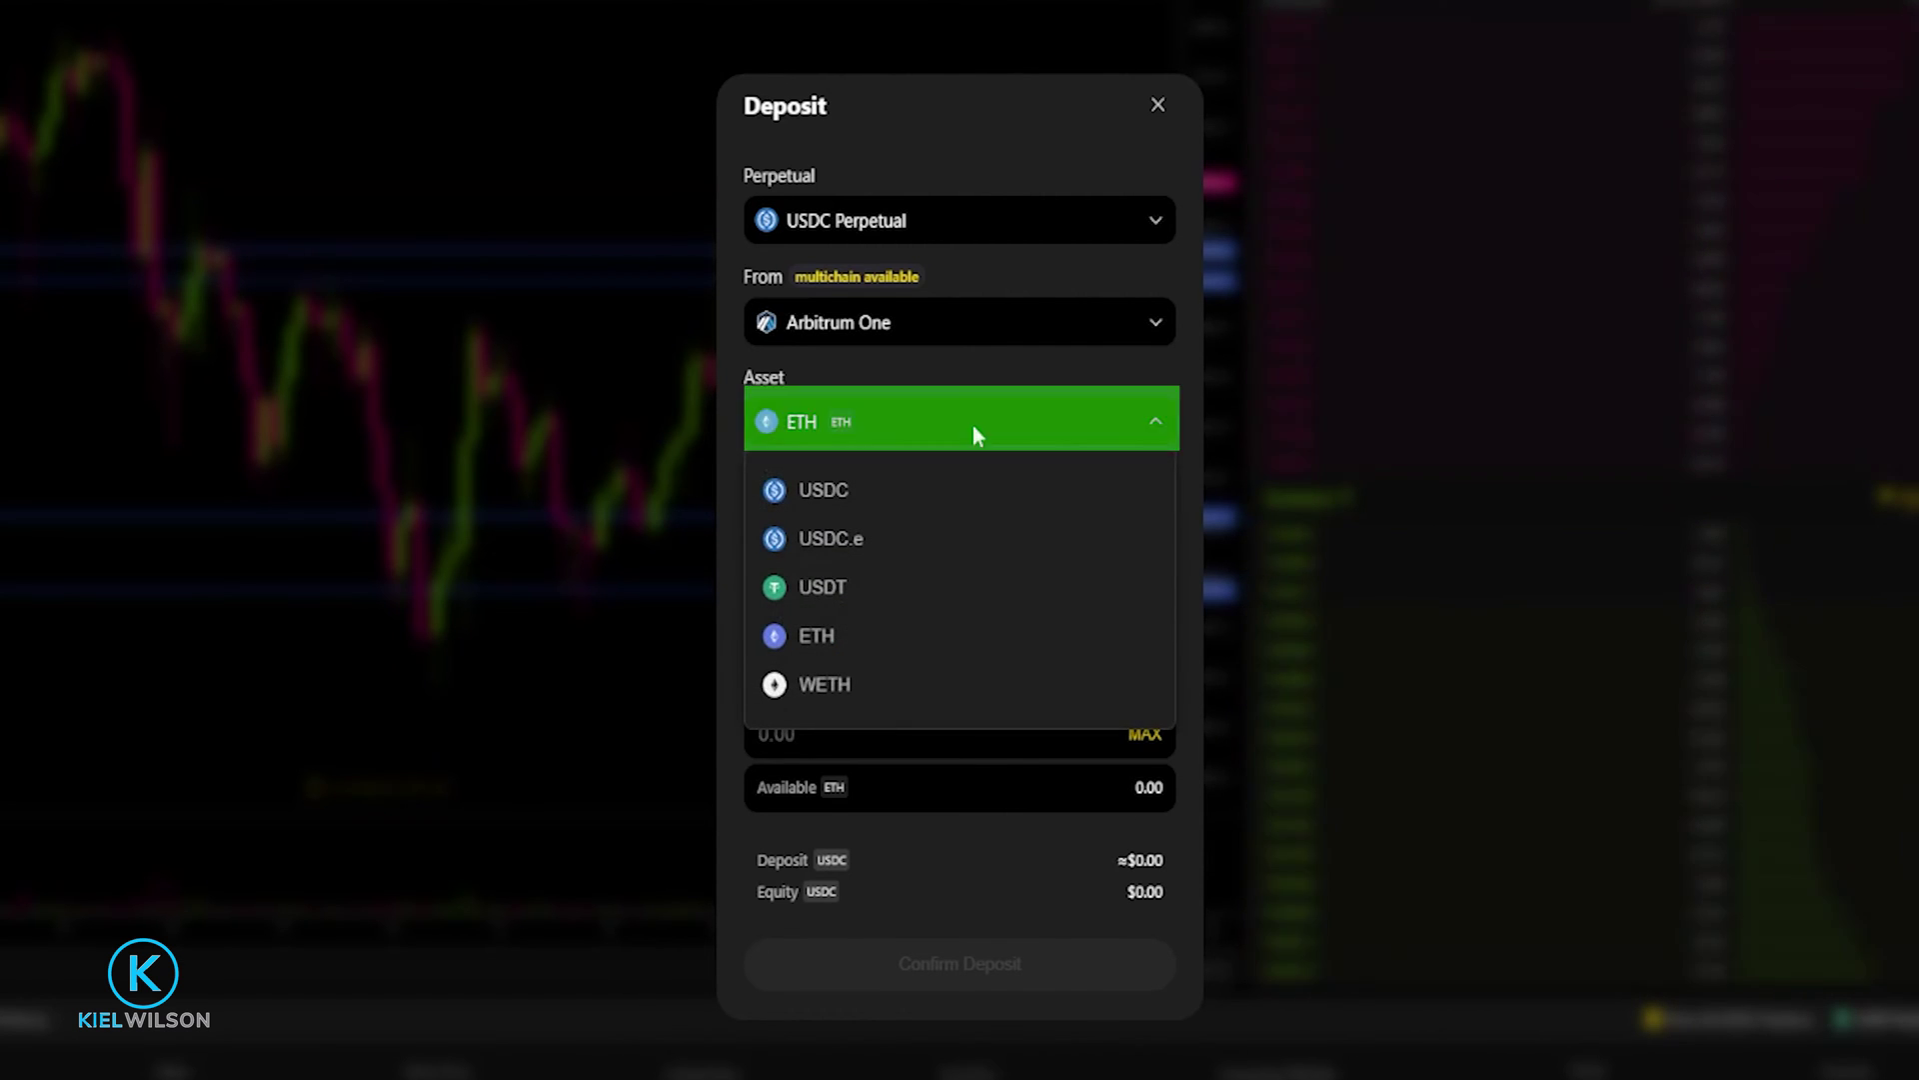
click(842, 493)
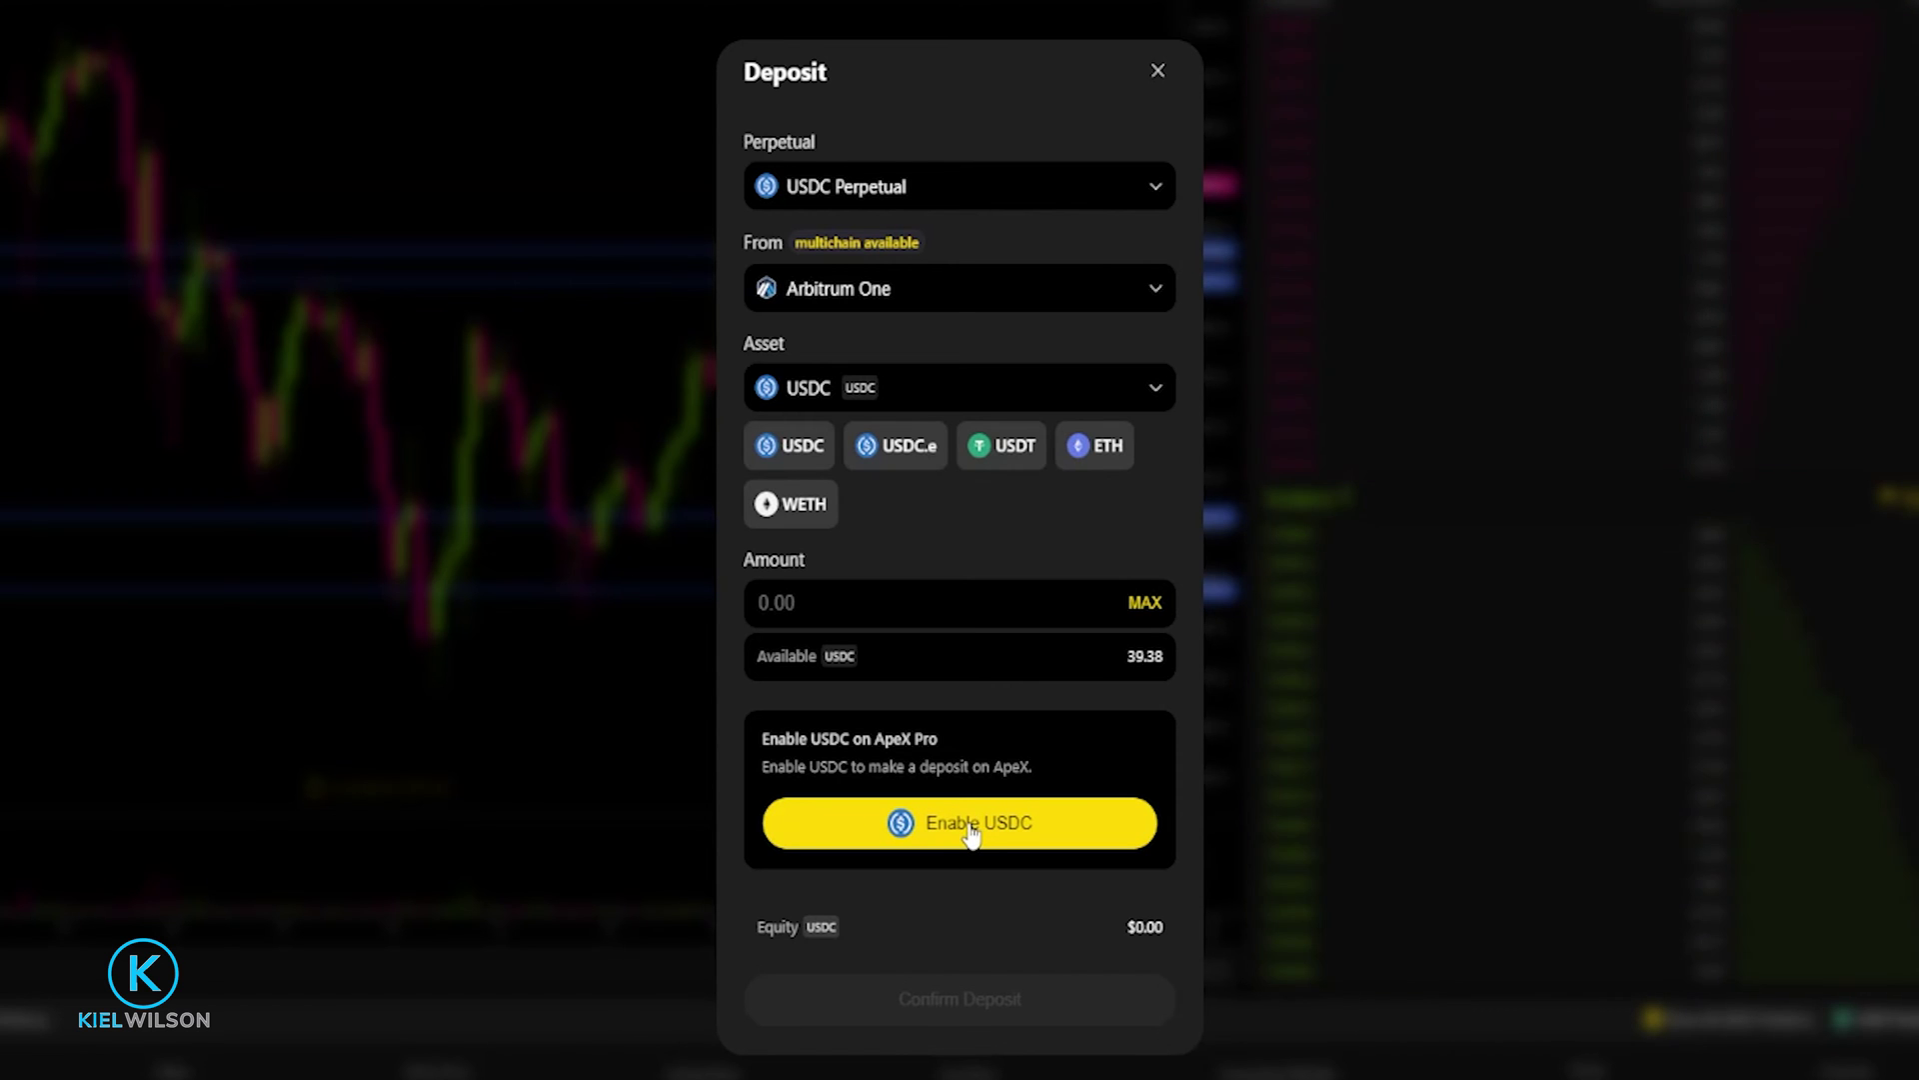
Enable USDC for deposits, reviewing the wallet permission and estimated fee, and approve the unlimited spending limit despite the risk warning.
click(930, 832)
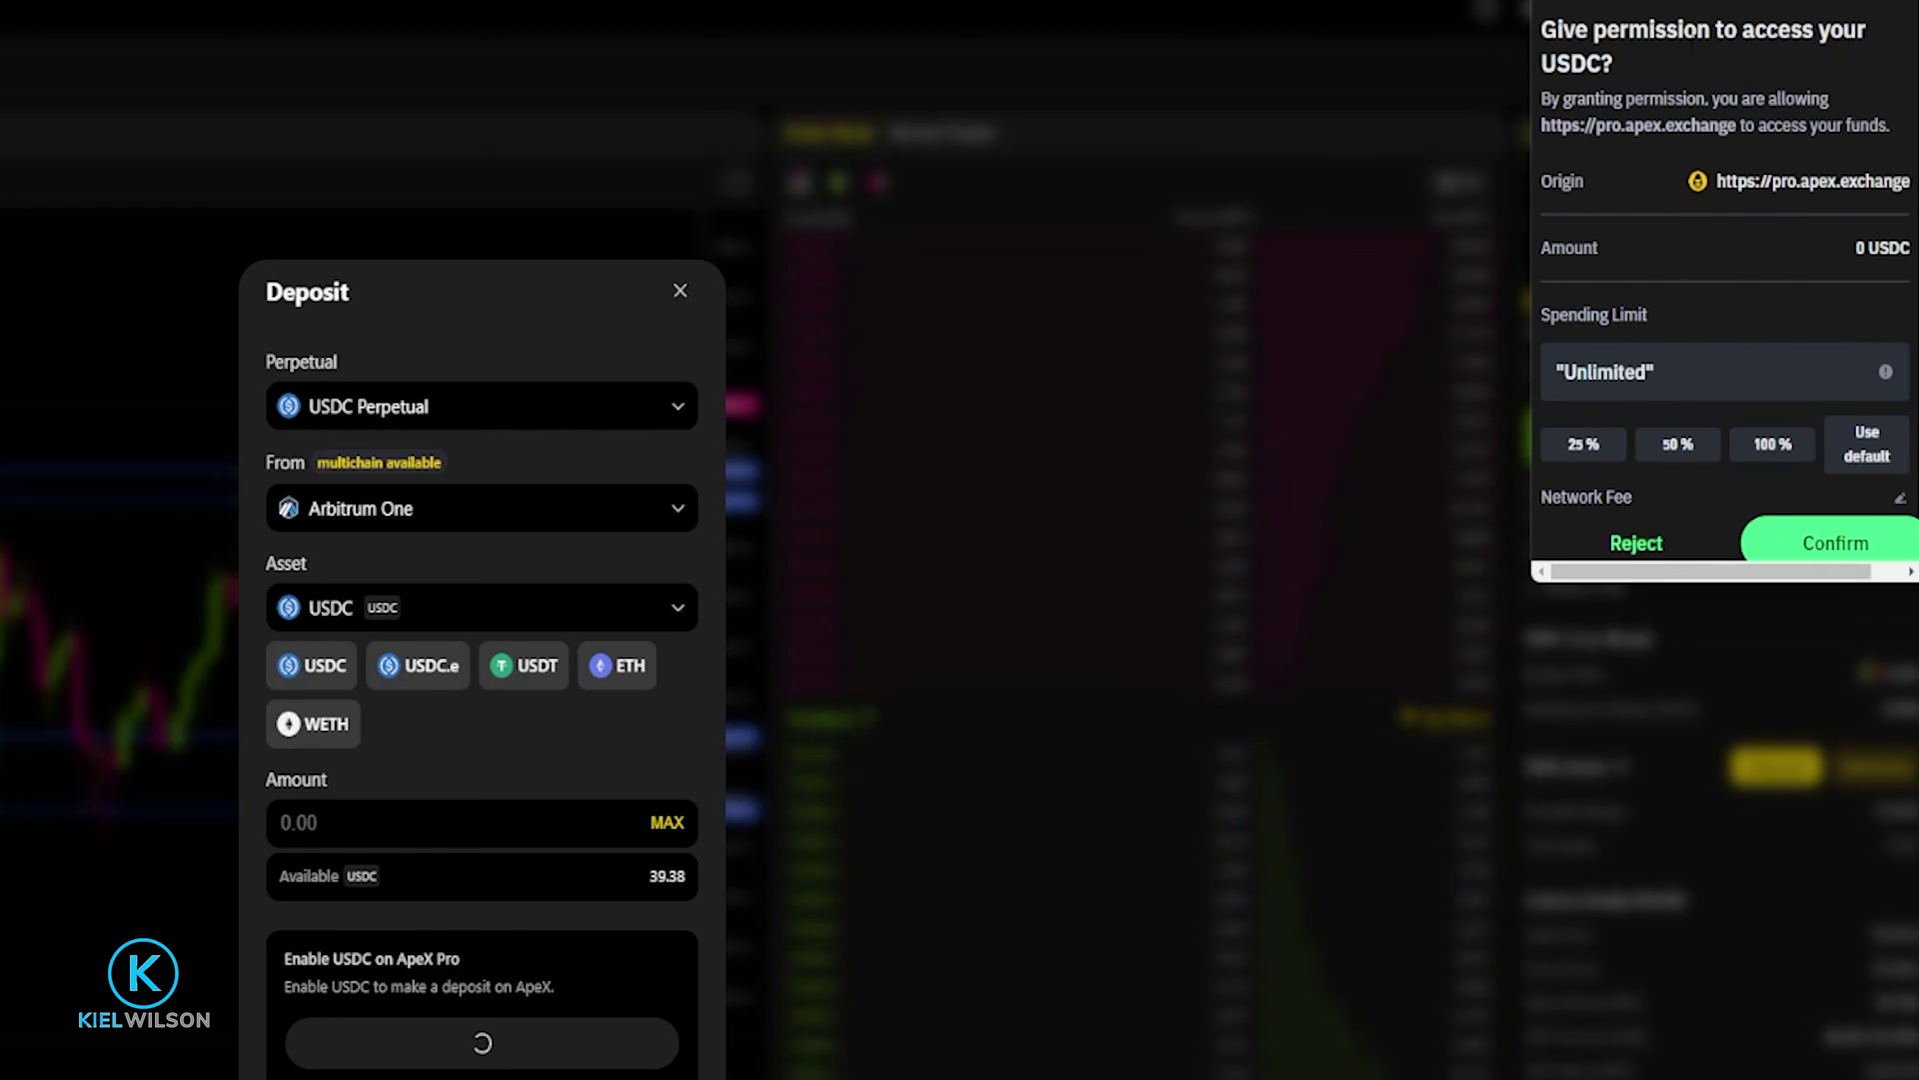
drag(1560, 30, 1849, 70)
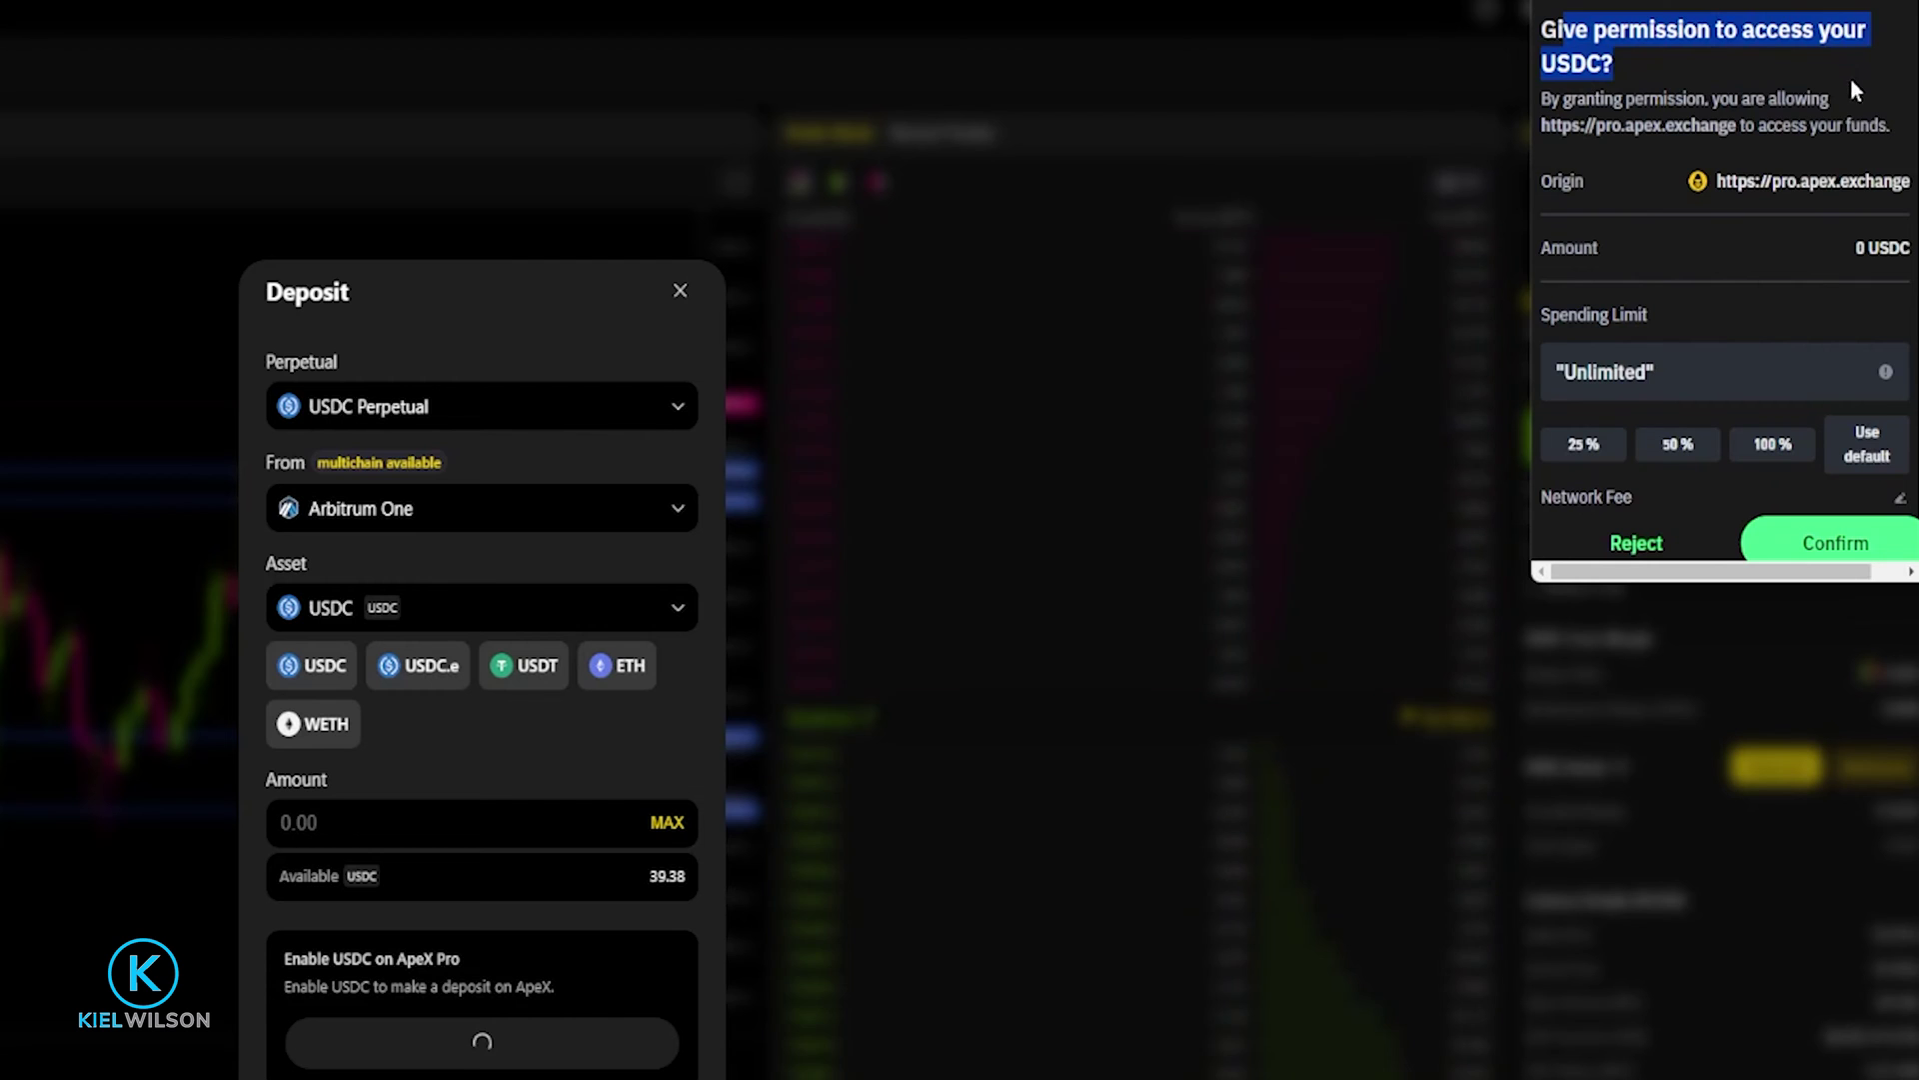
scroll(1835, 185, down, 1)
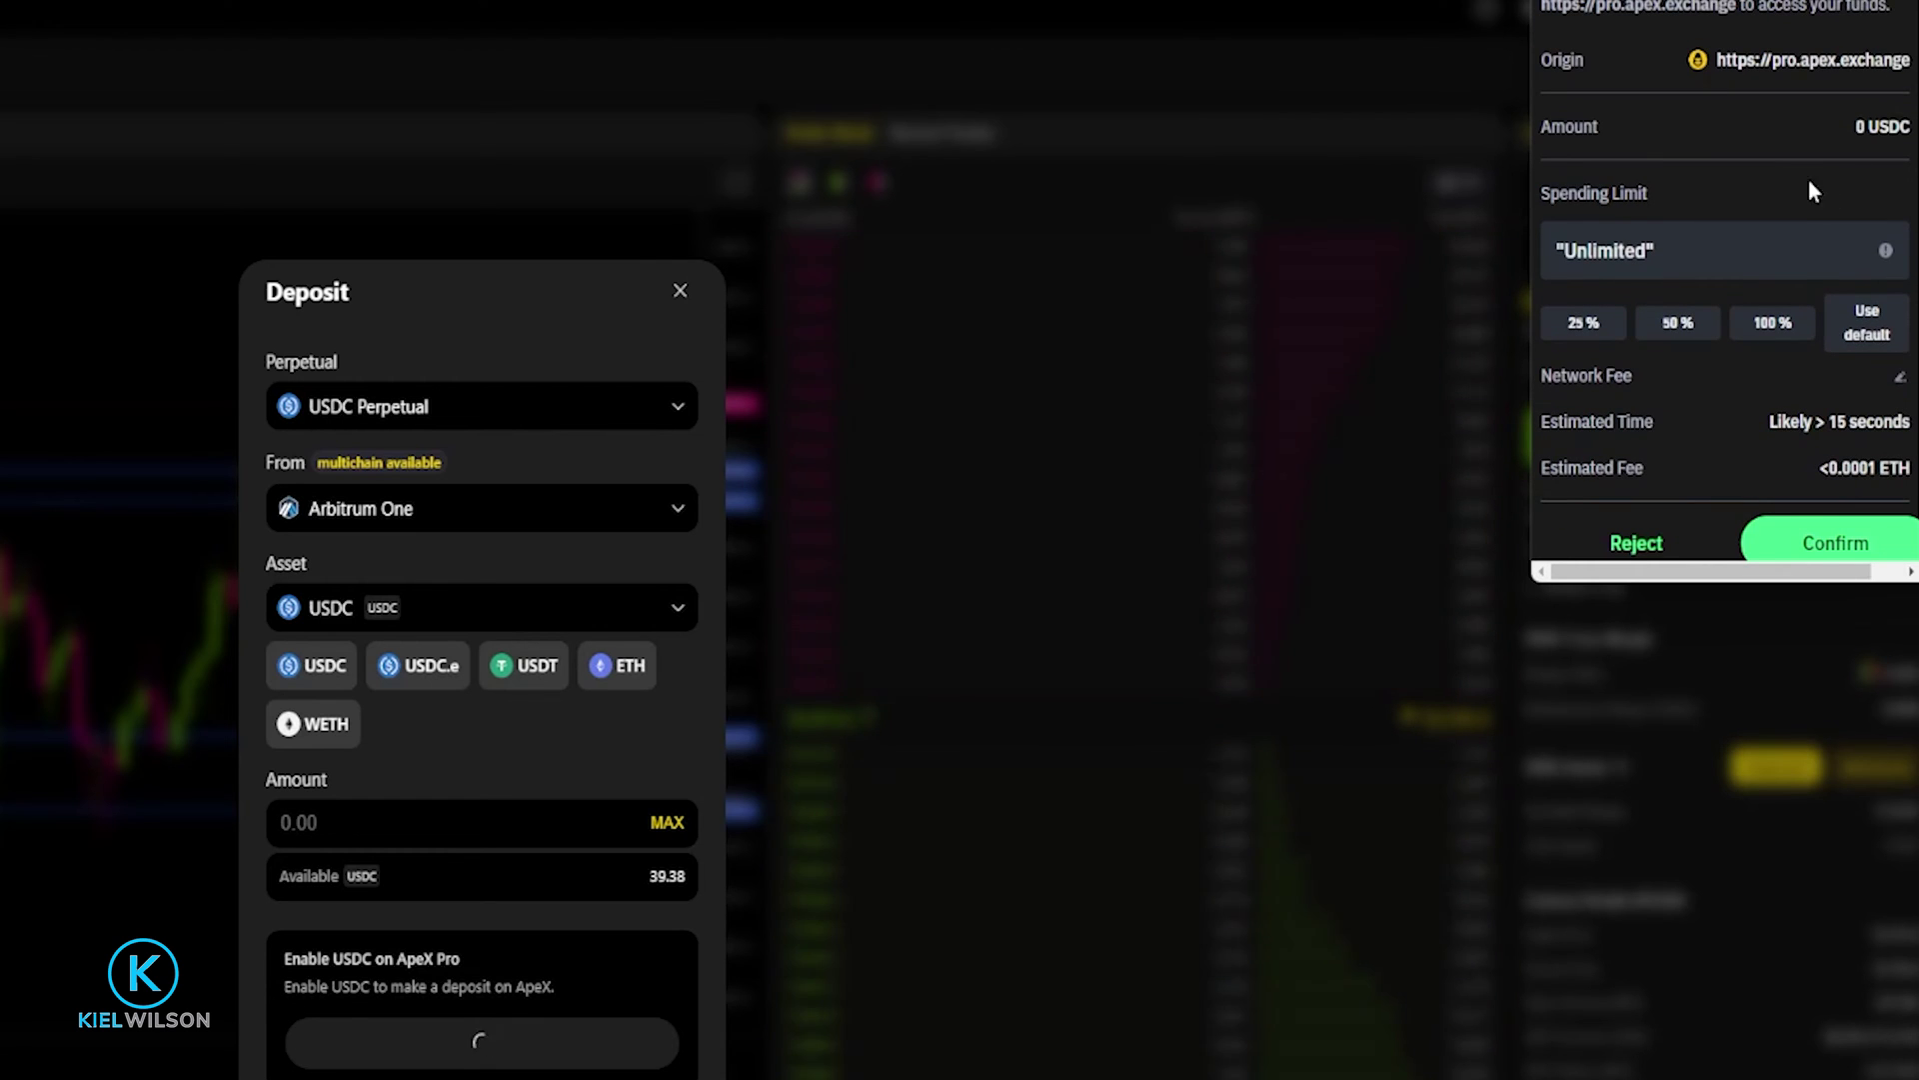
drag(1540, 468, 1899, 475)
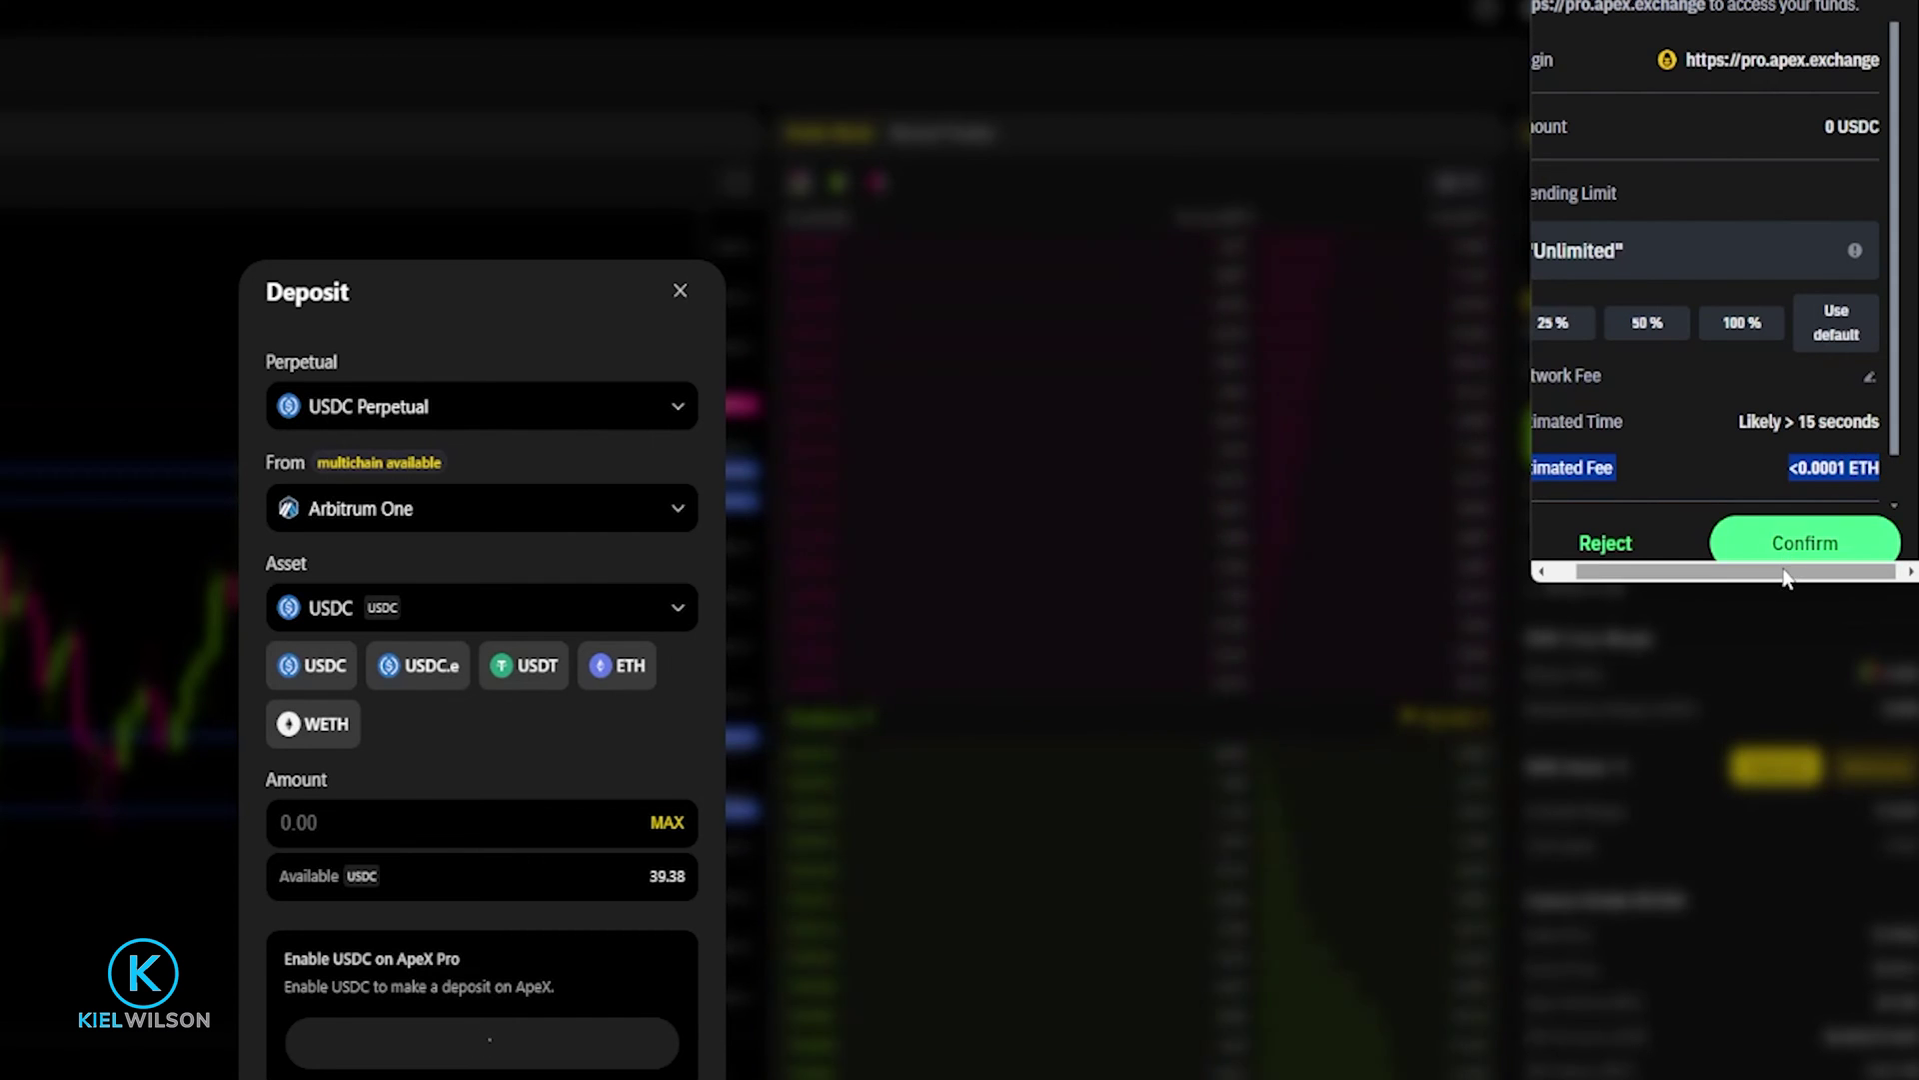
drag(1788, 567, 1740, 572)
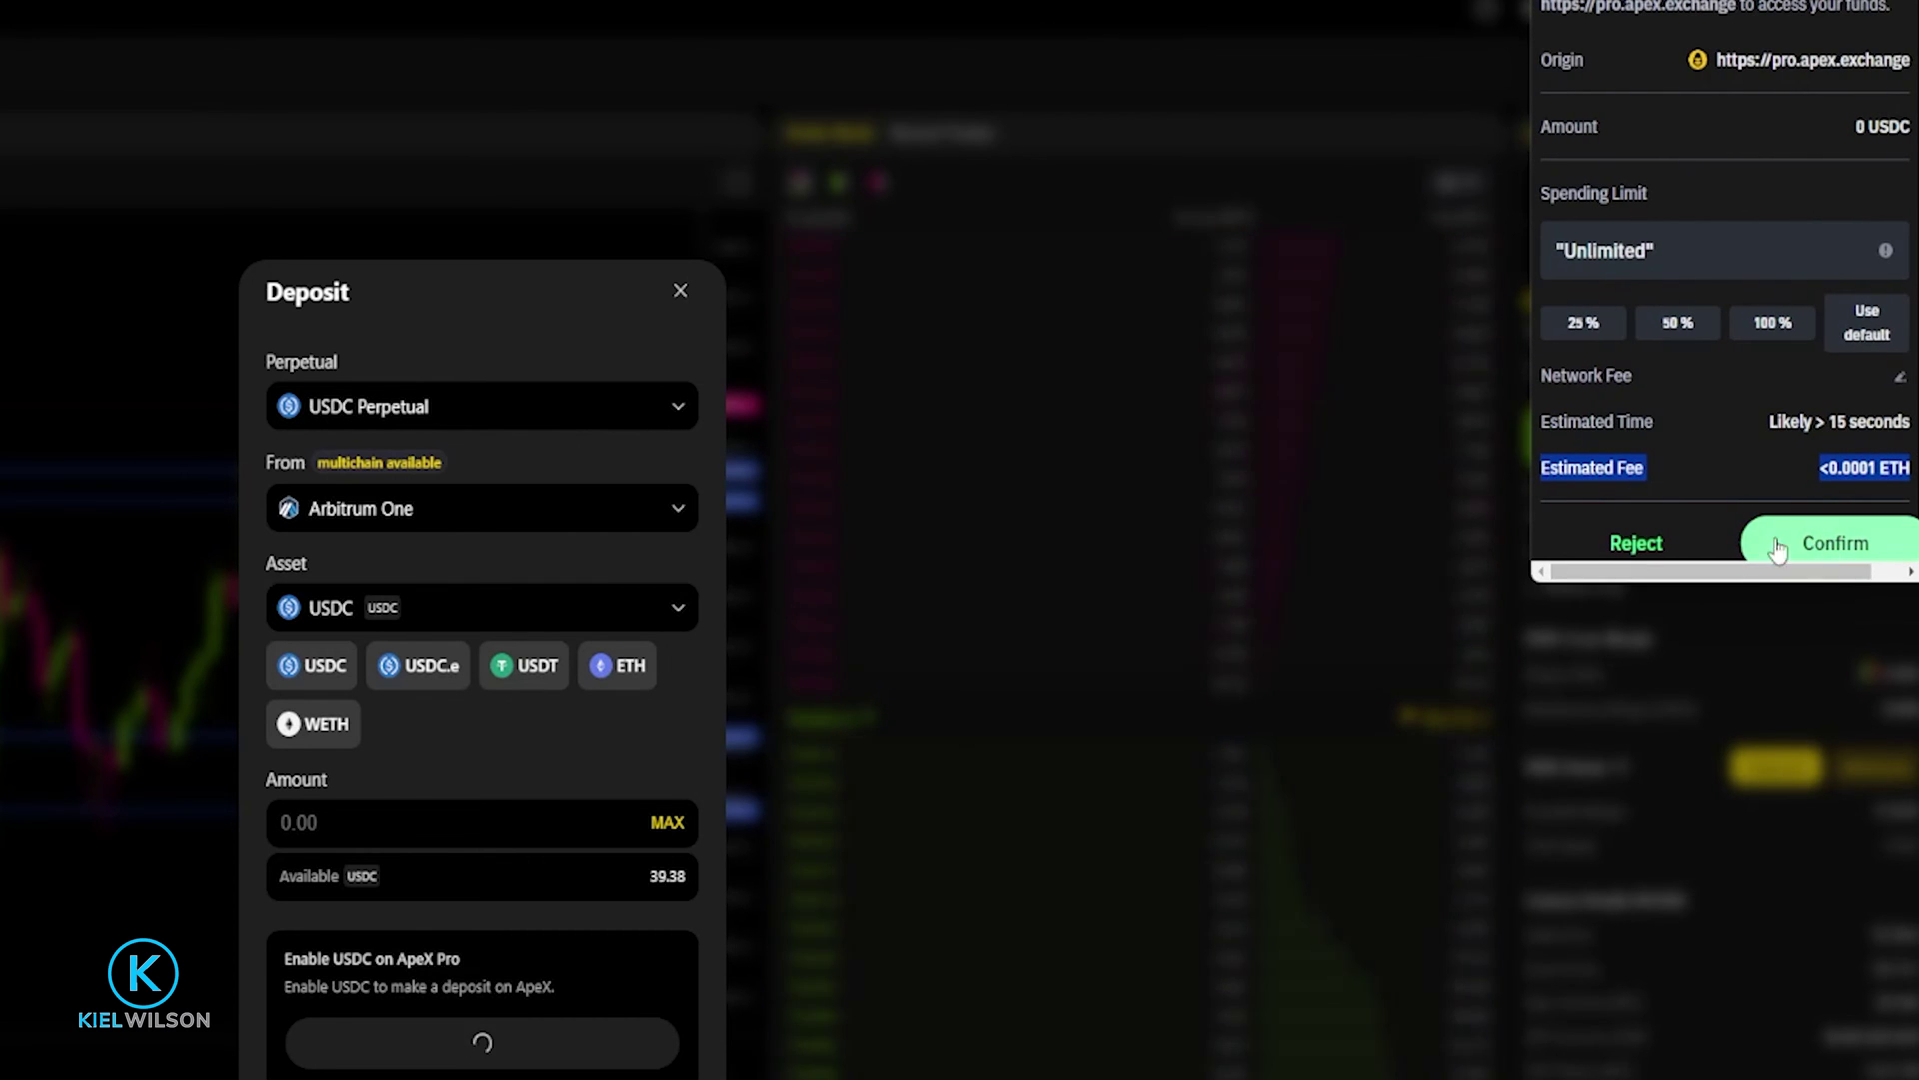
click(1825, 543)
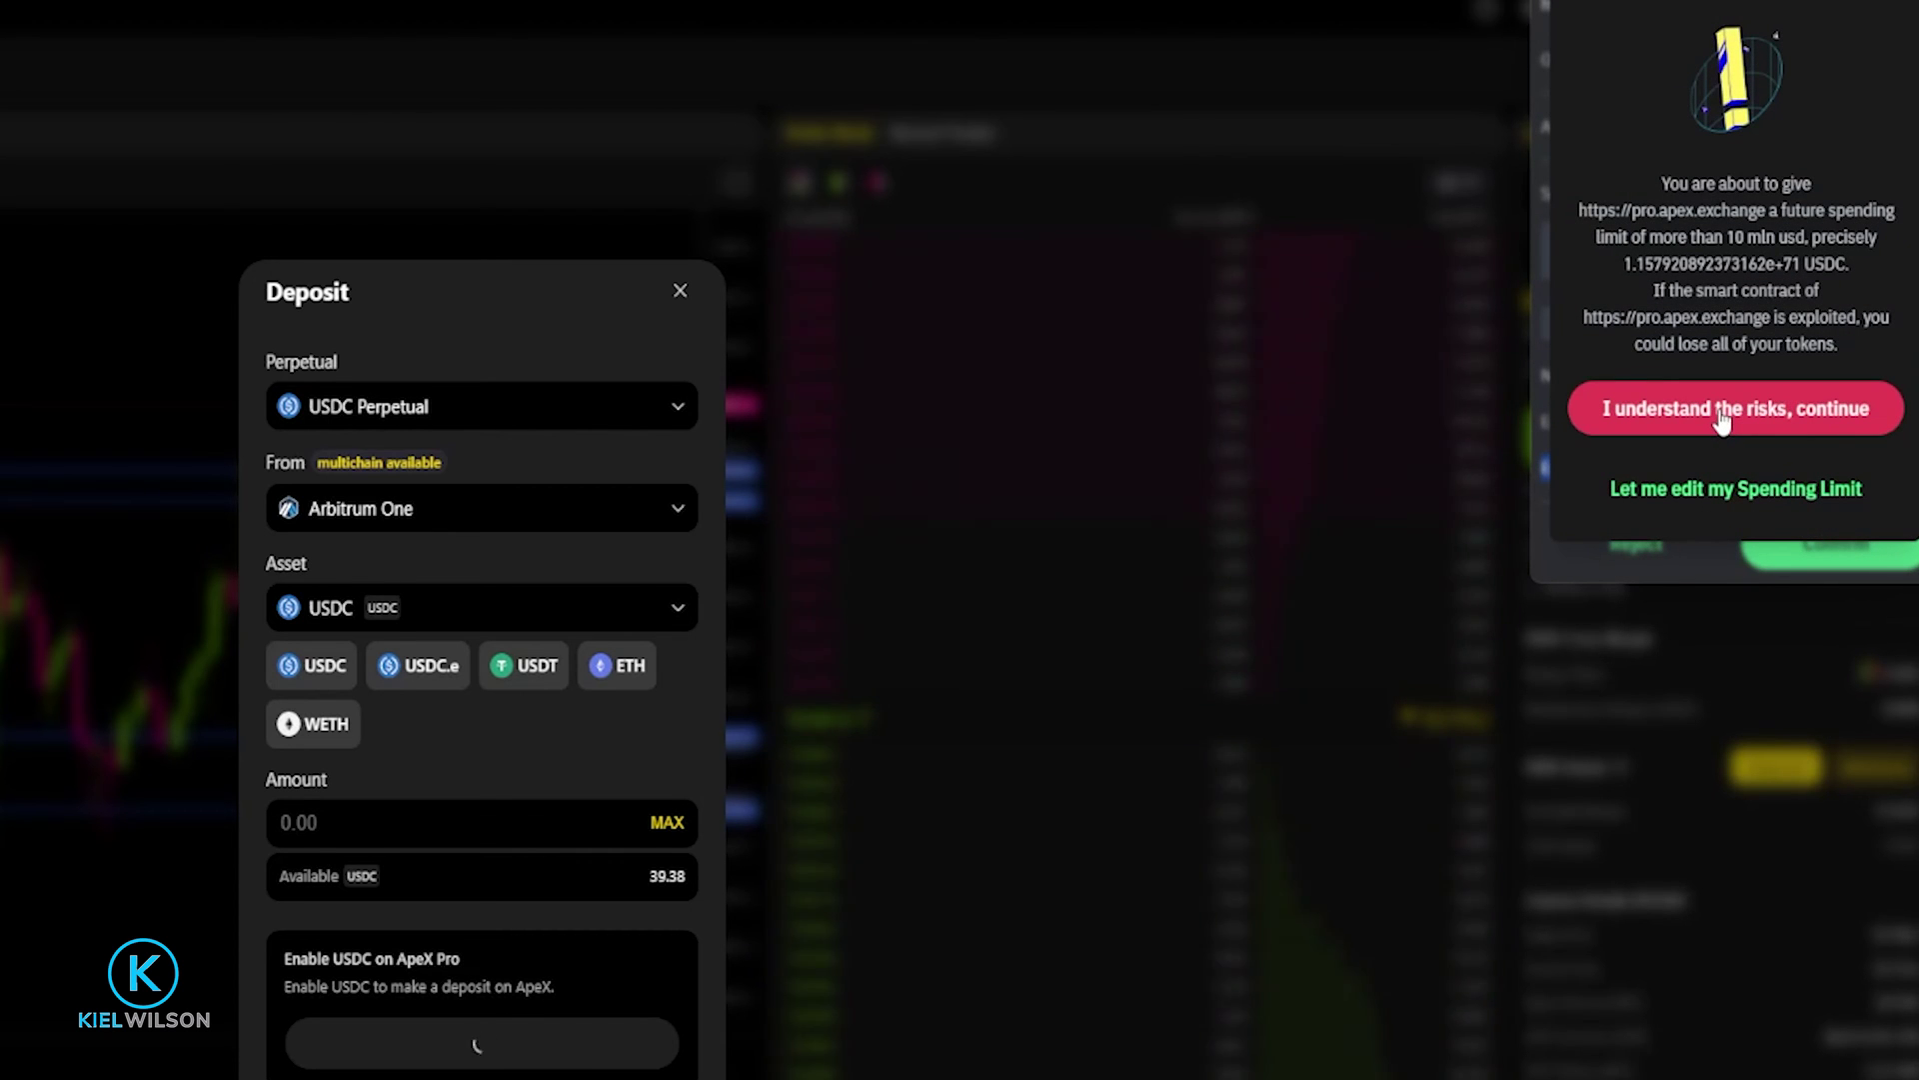
drag(1659, 183, 1842, 346)
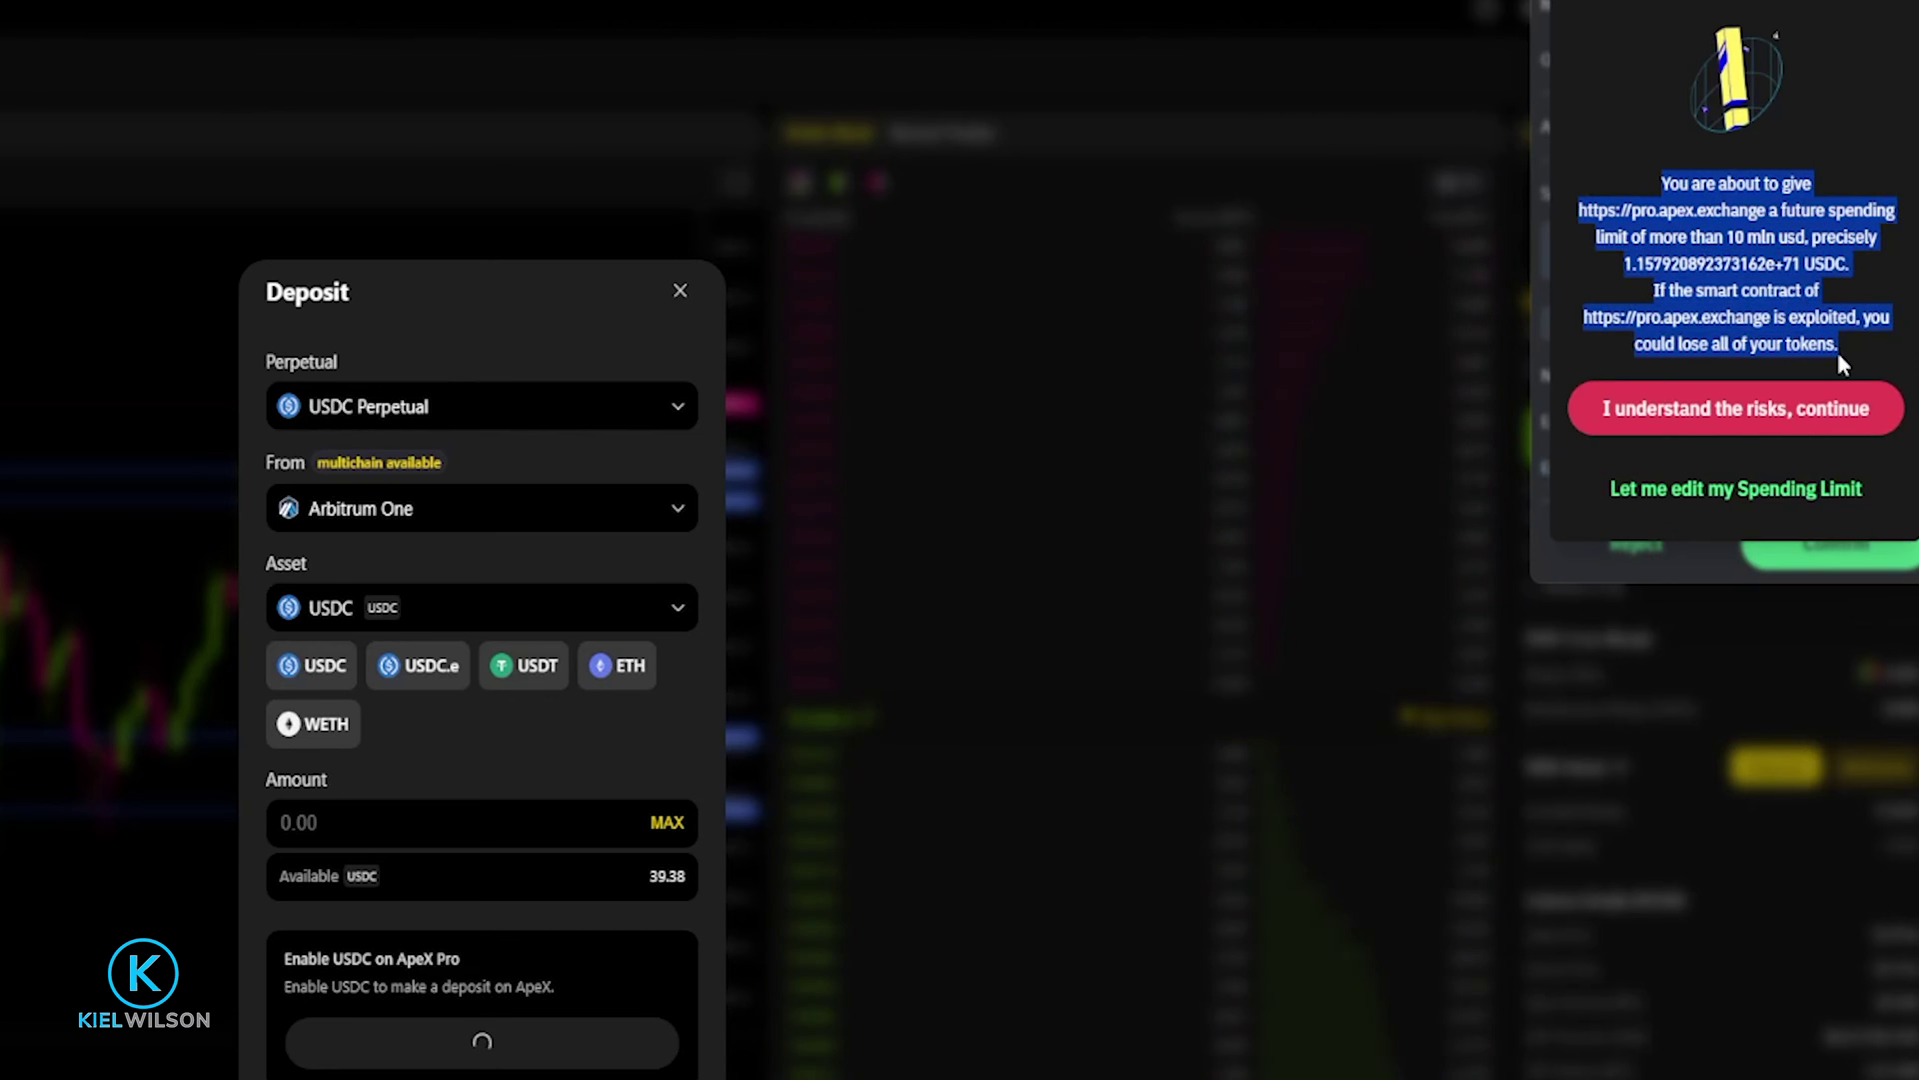
click(1707, 410)
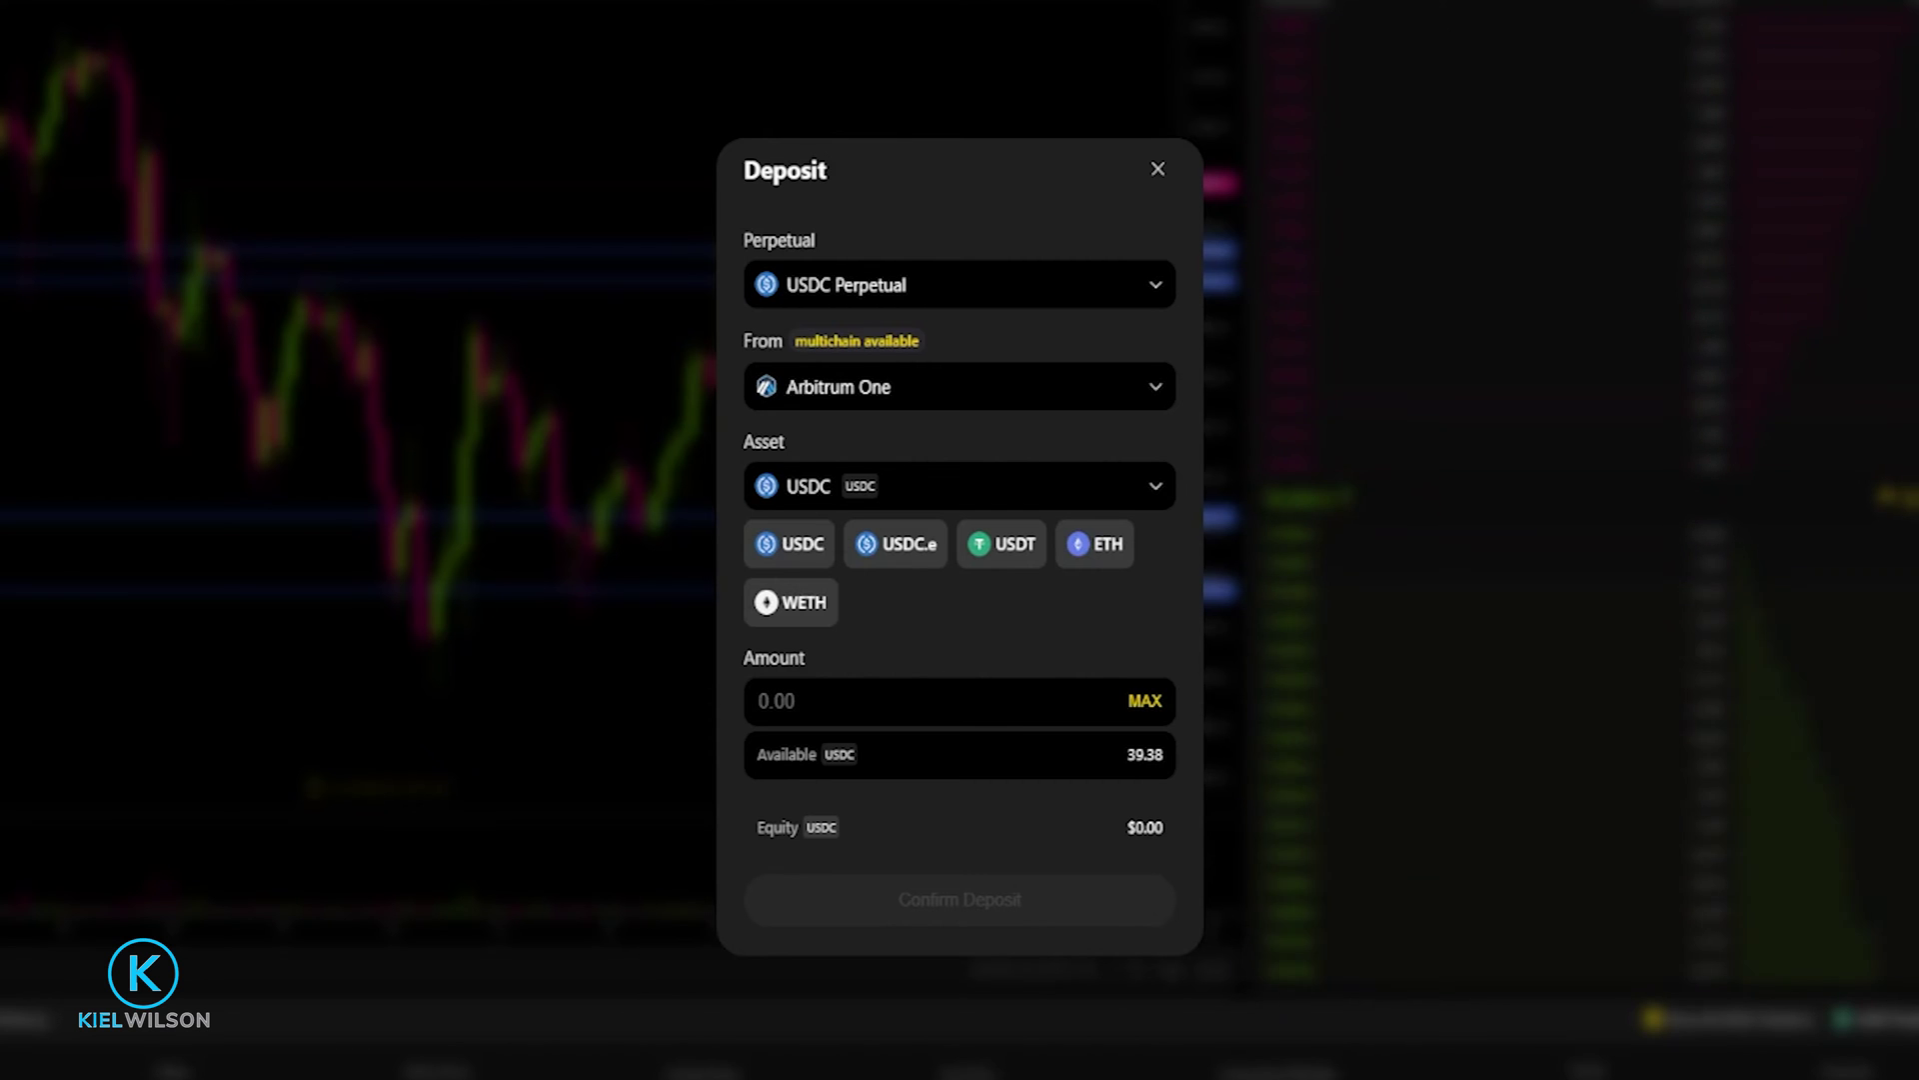
Enter a deposit amount of 20 USDC and replace it with the maximum available, 39.384572 USDC.
drag(1115, 757, 1175, 764)
click(758, 701)
text(20)
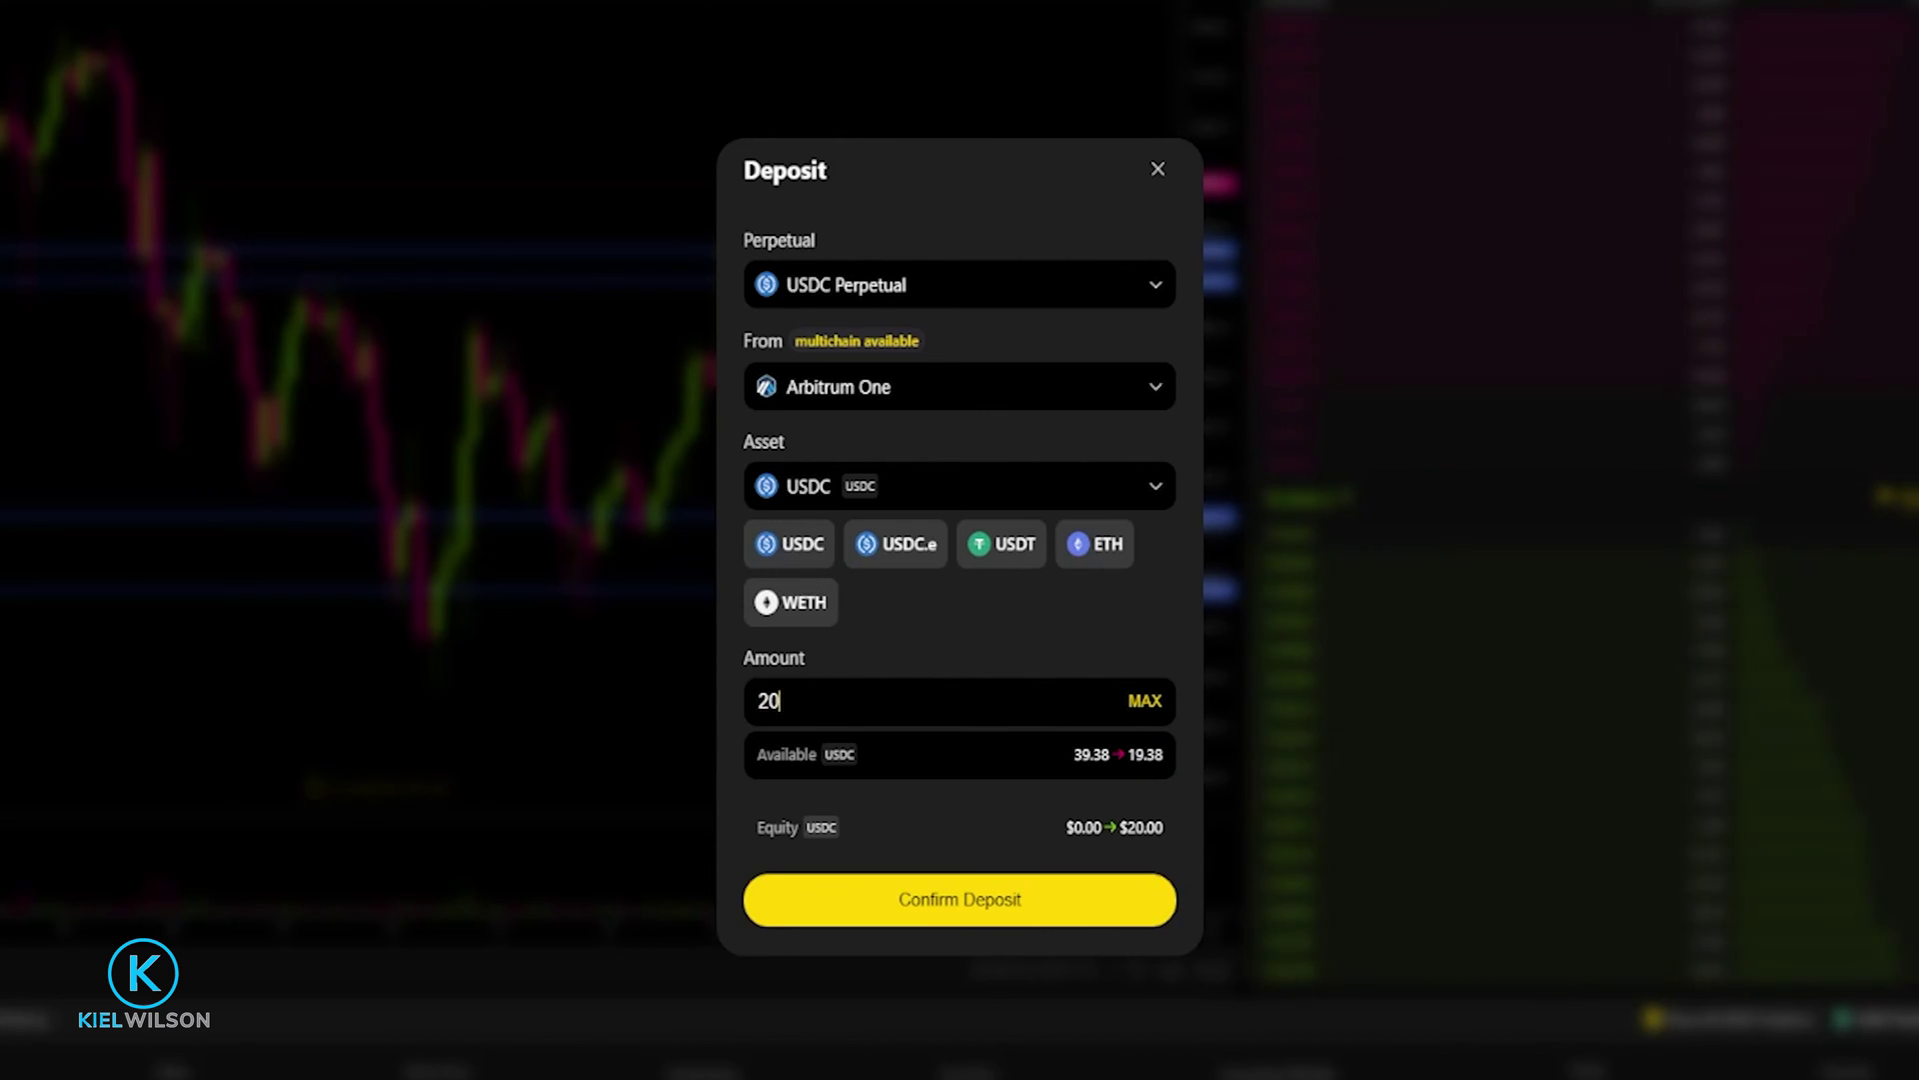
click(1141, 700)
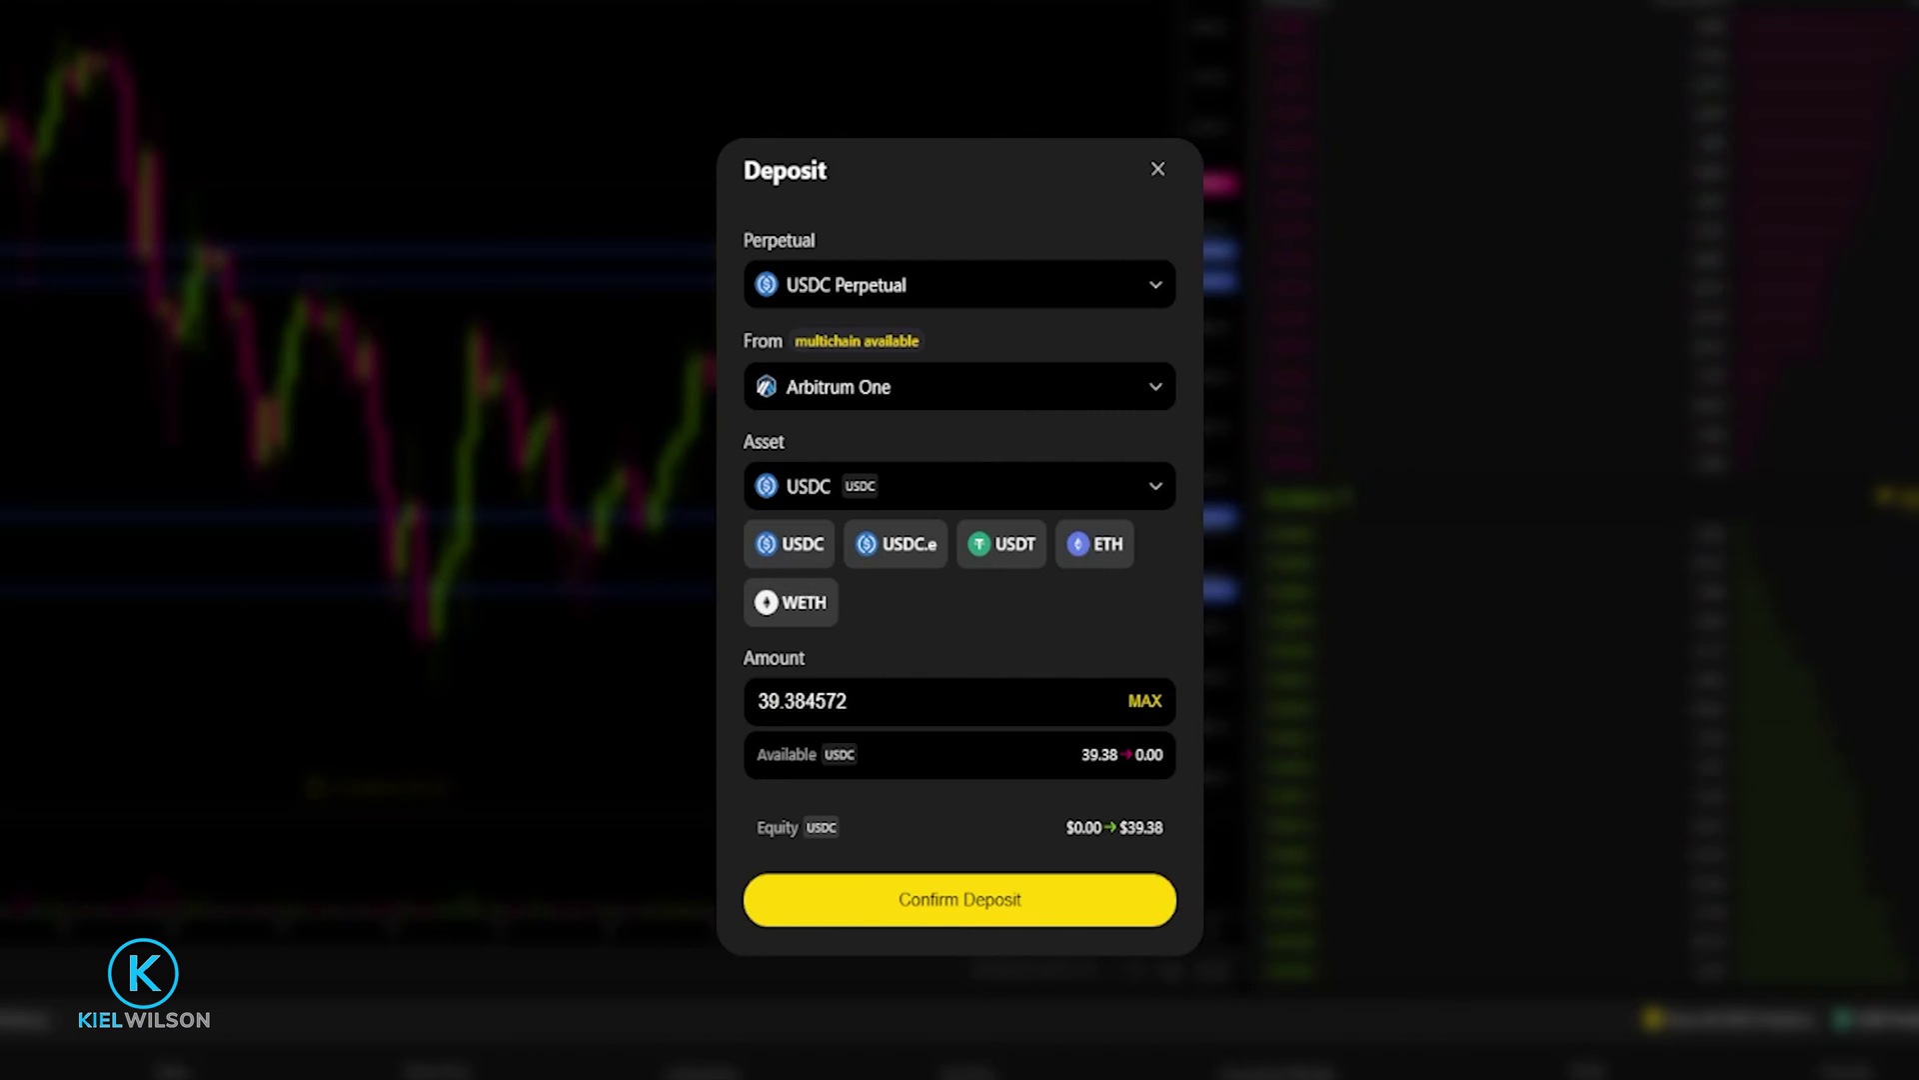
Submit the 39.384572 USDC deposit, review the estimated network fee, and approve the contract transaction in the wallet.
click(957, 905)
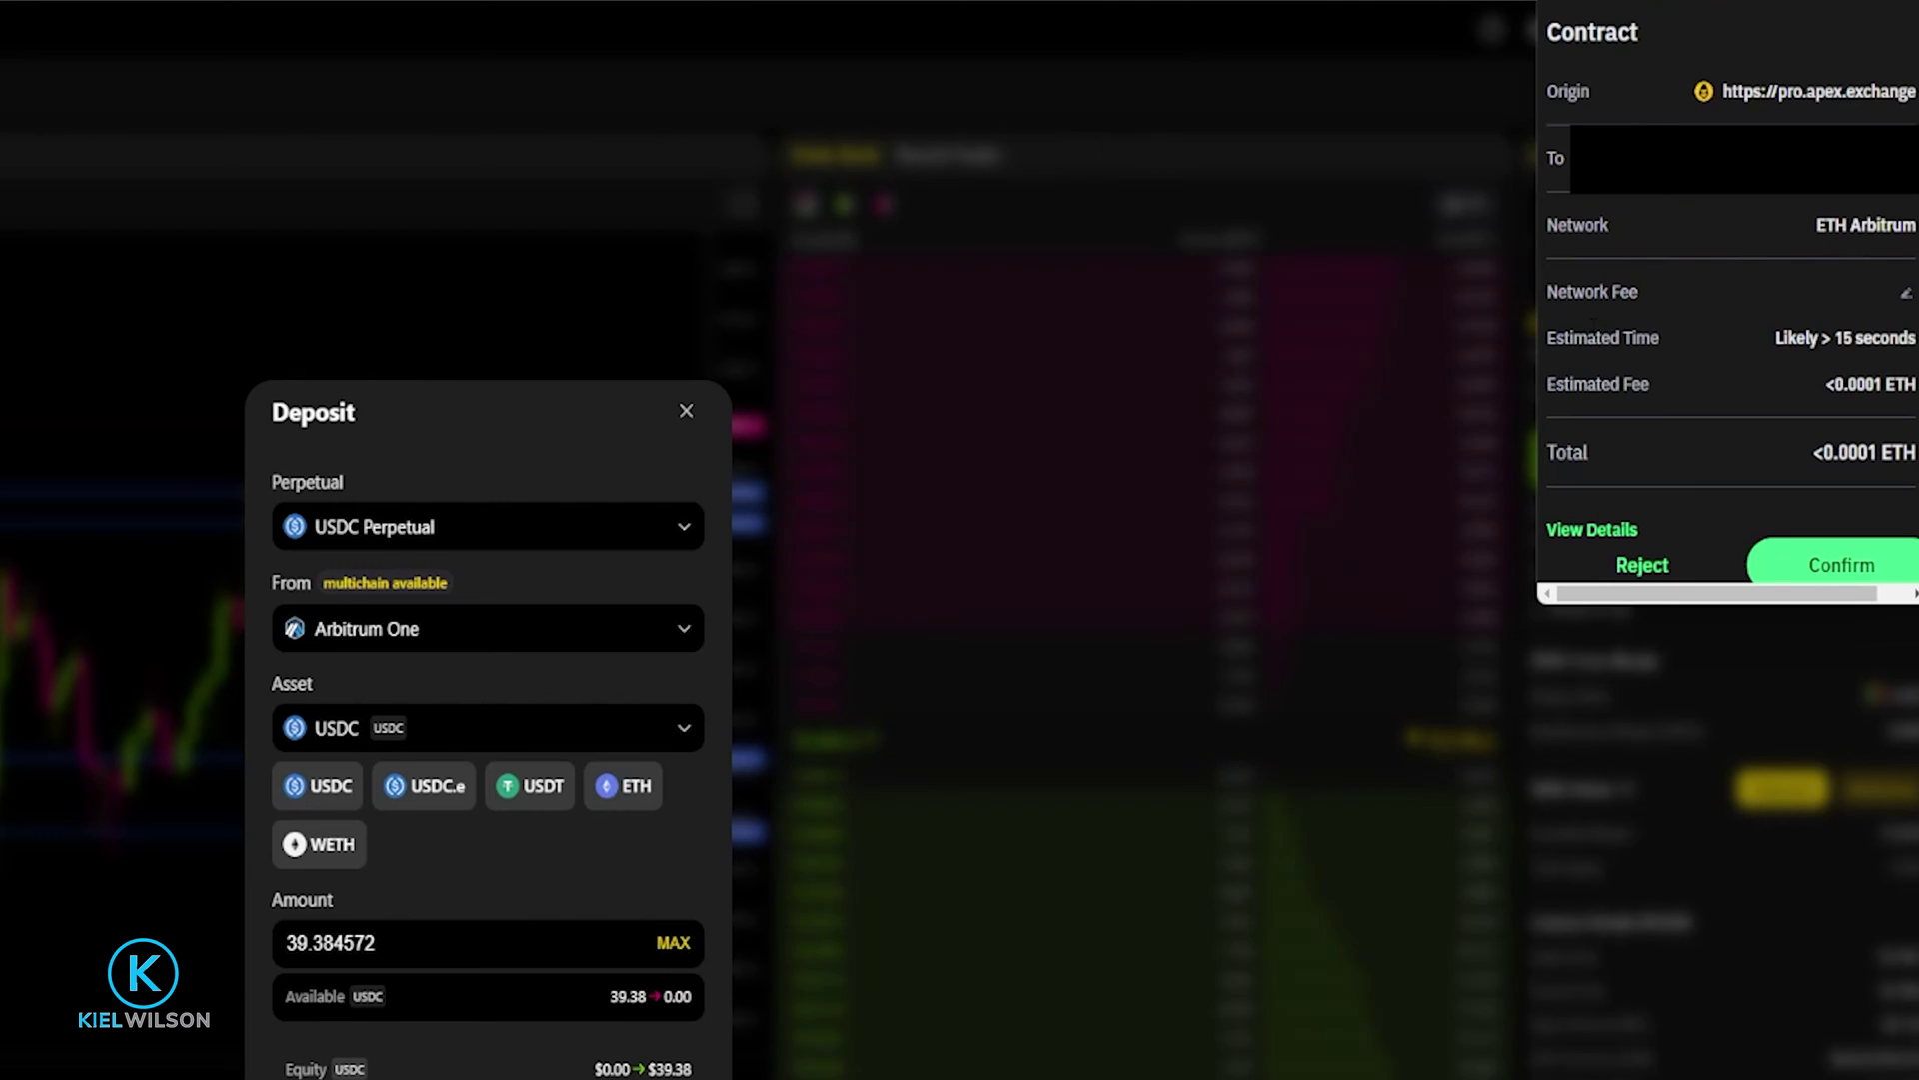
drag(1547, 384, 1662, 395)
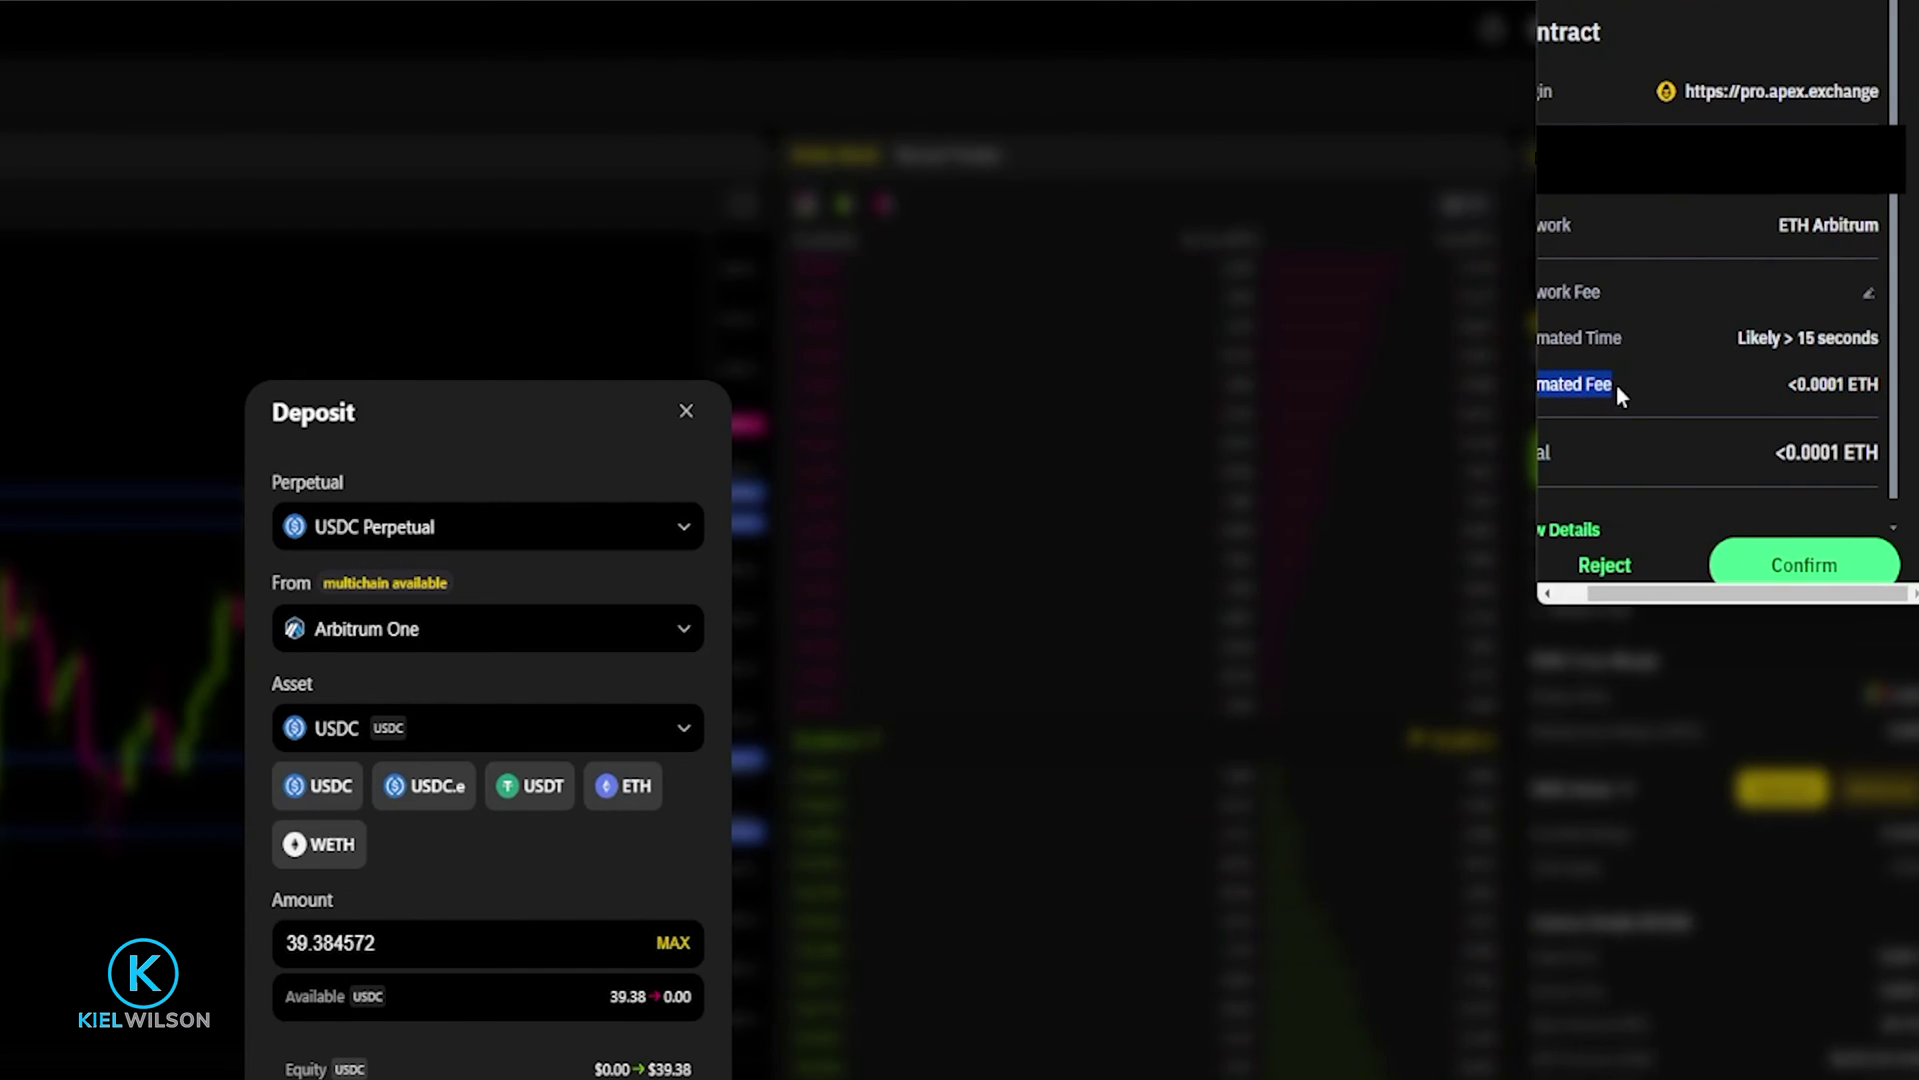
click(1789, 567)
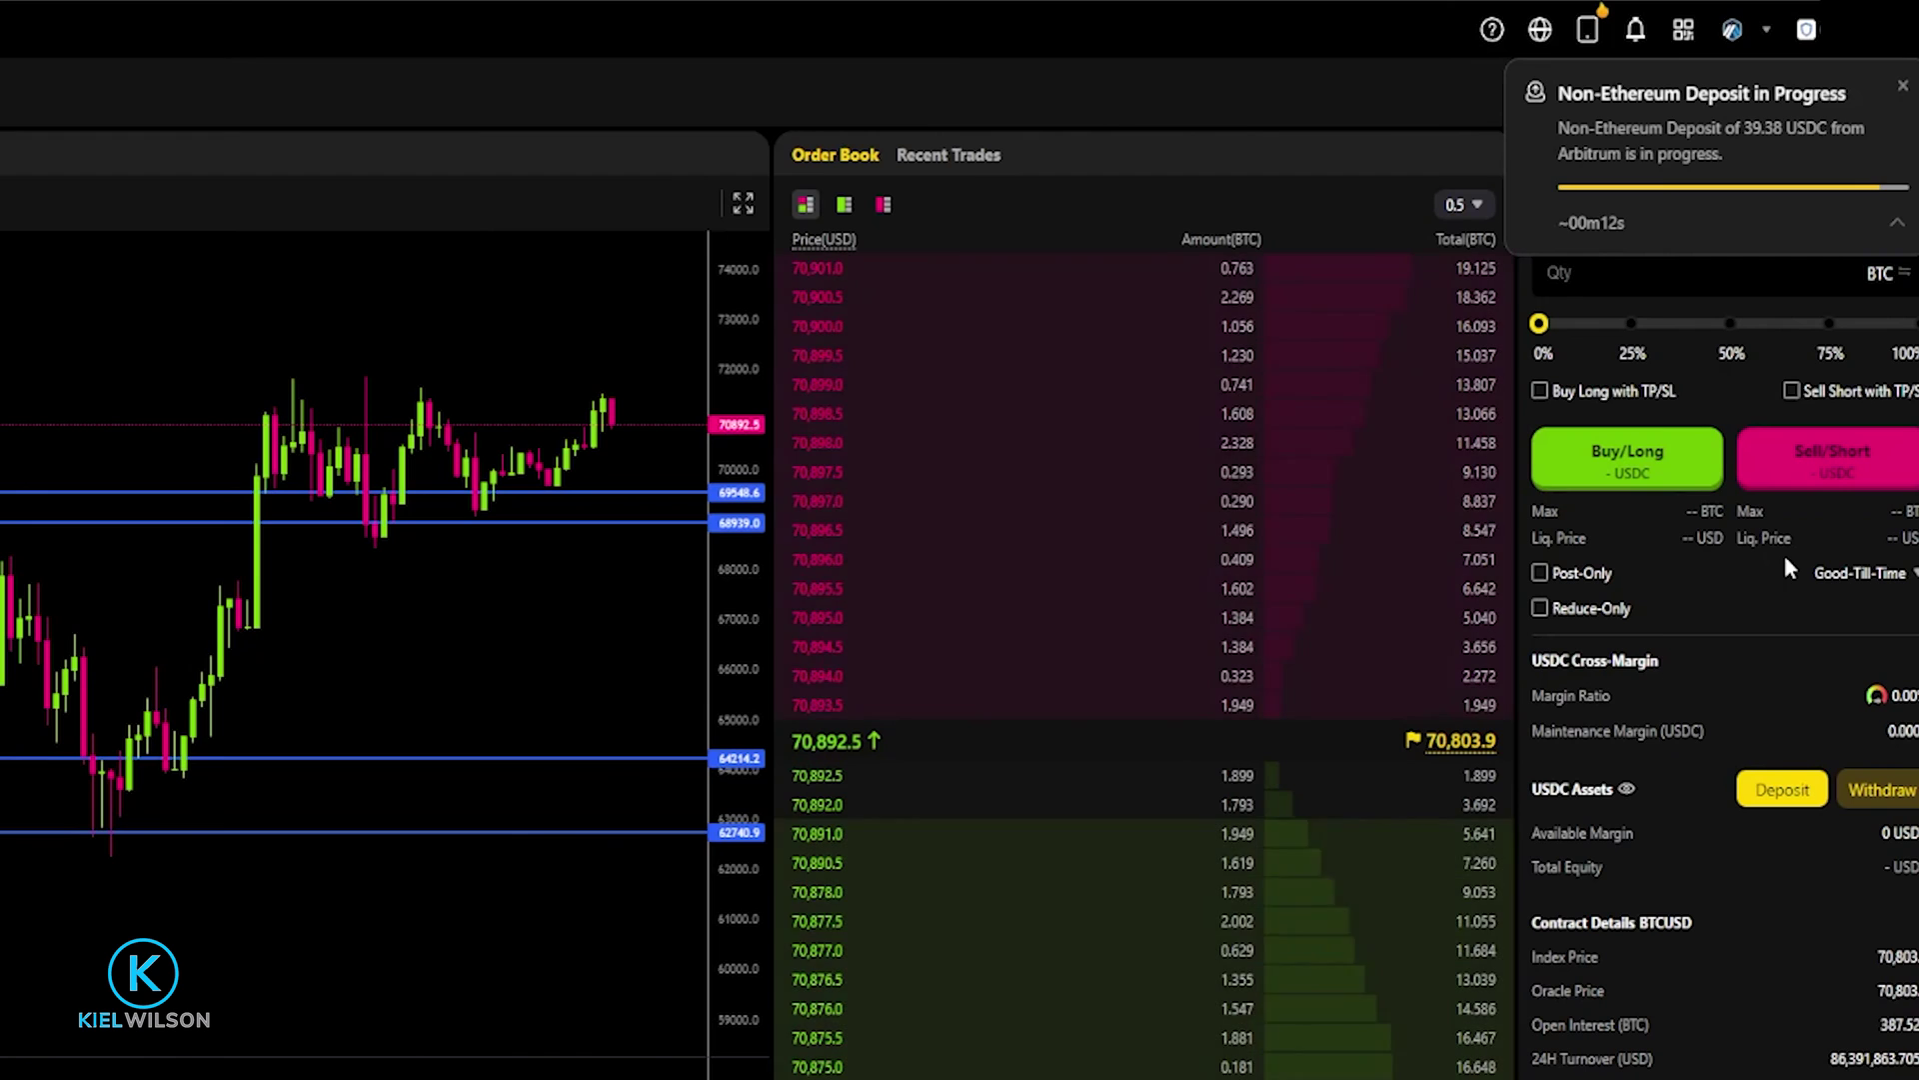
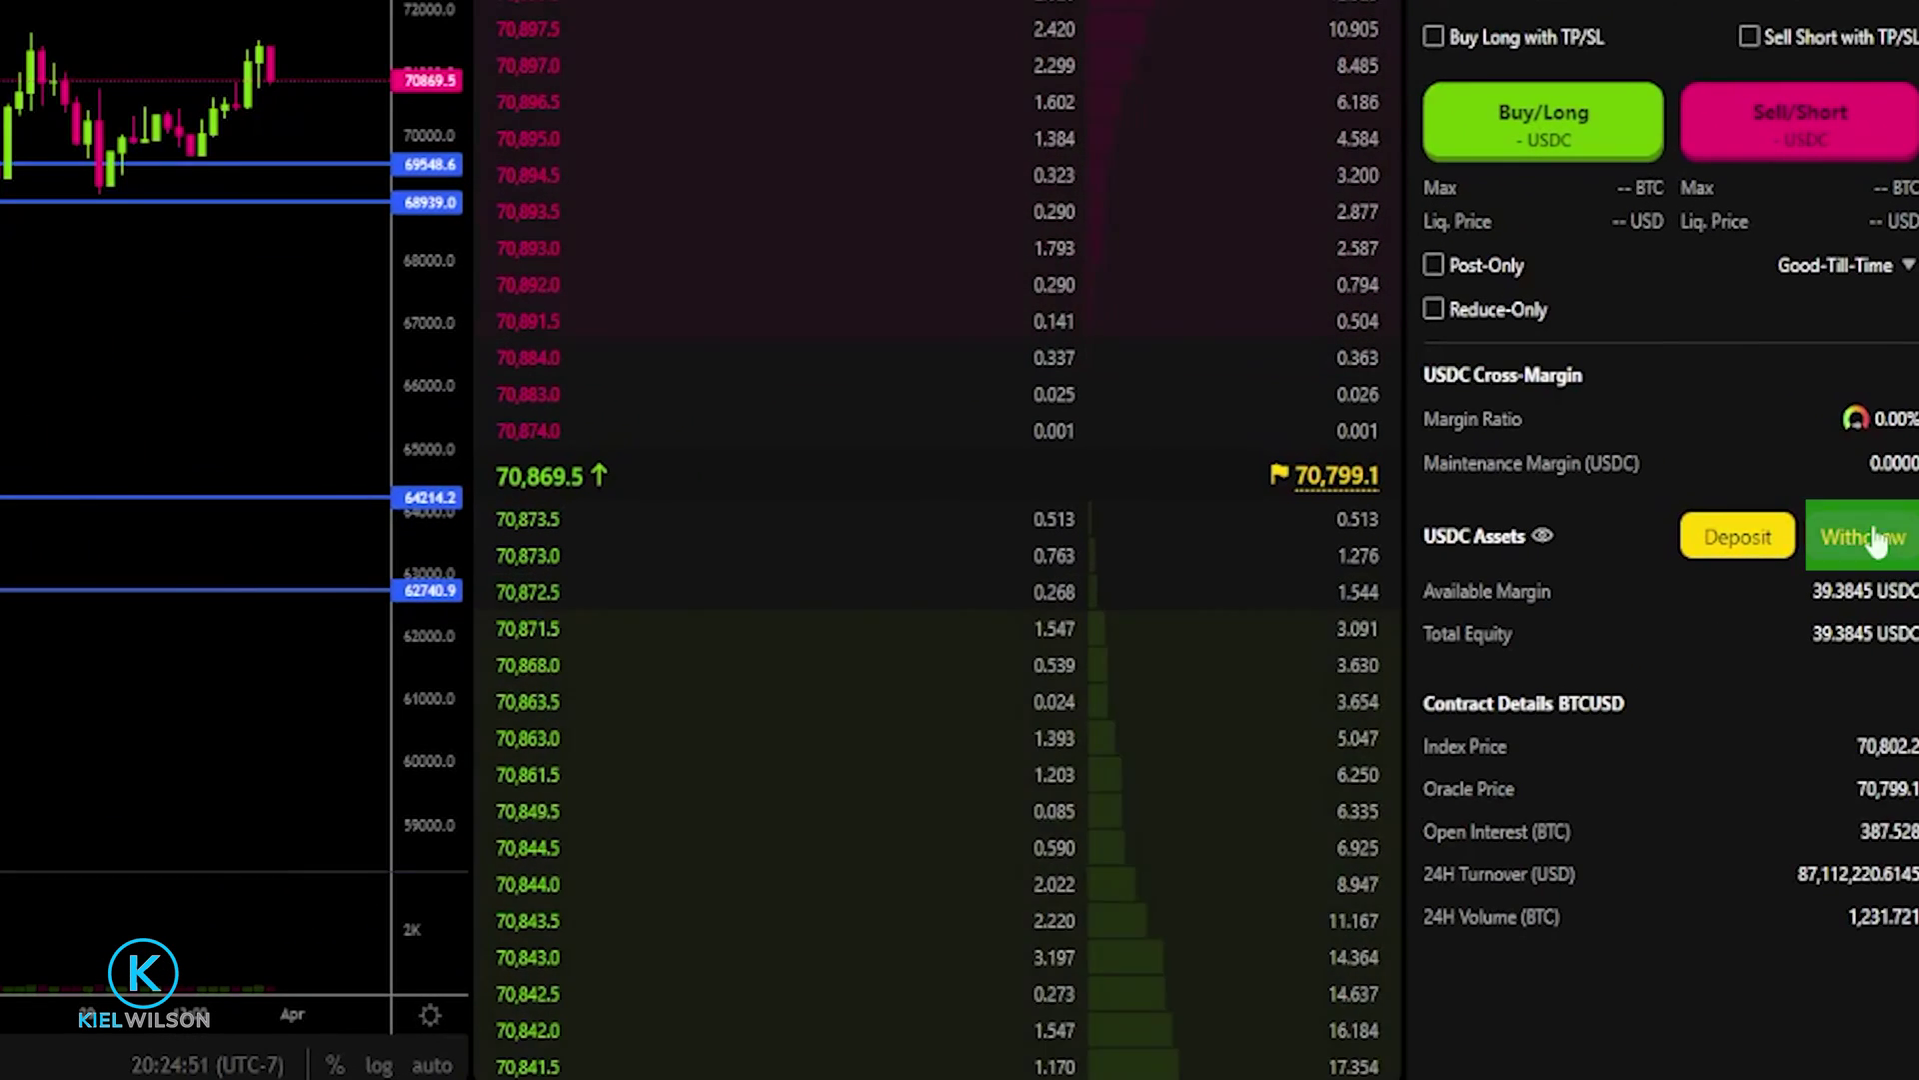
Start a withdrawal, look through the perpetual account and destination network options, and keep USDC Perpetual with Arbitrum One.
click(1866, 540)
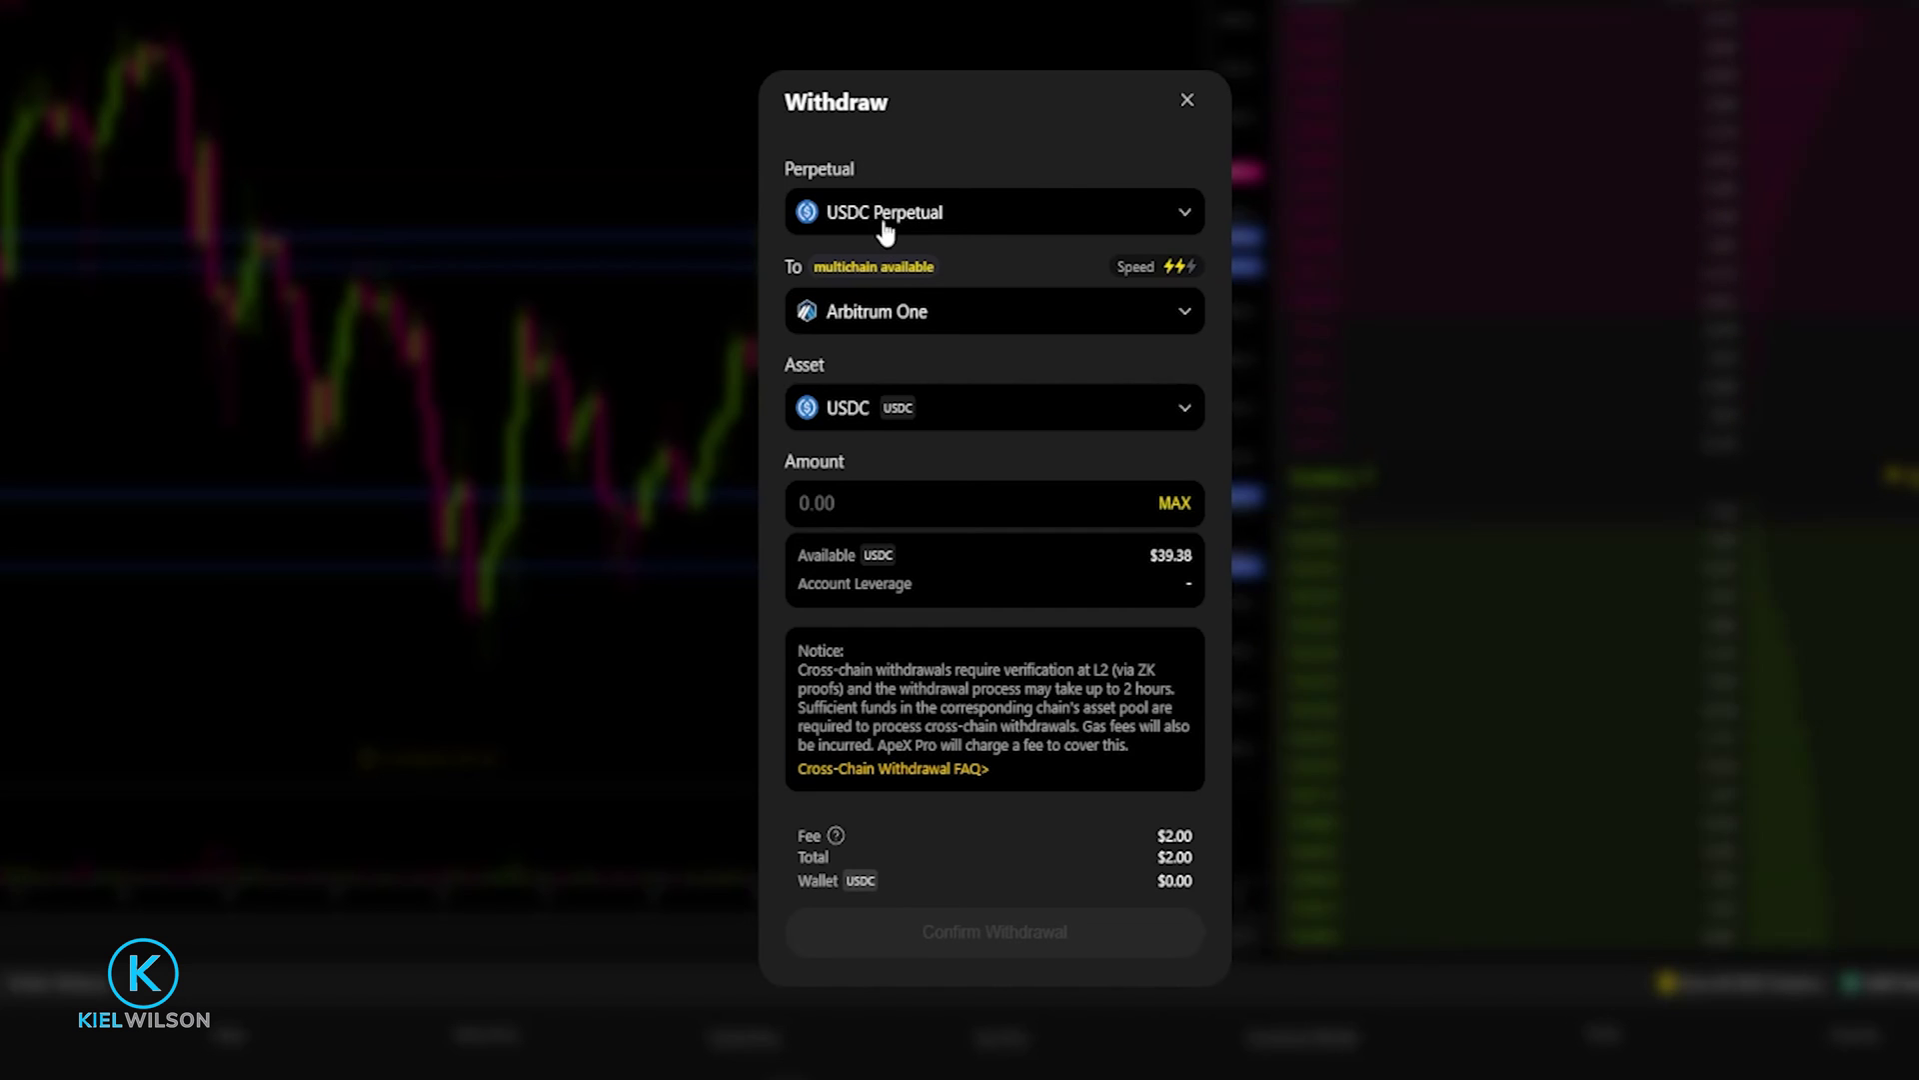
click(958, 218)
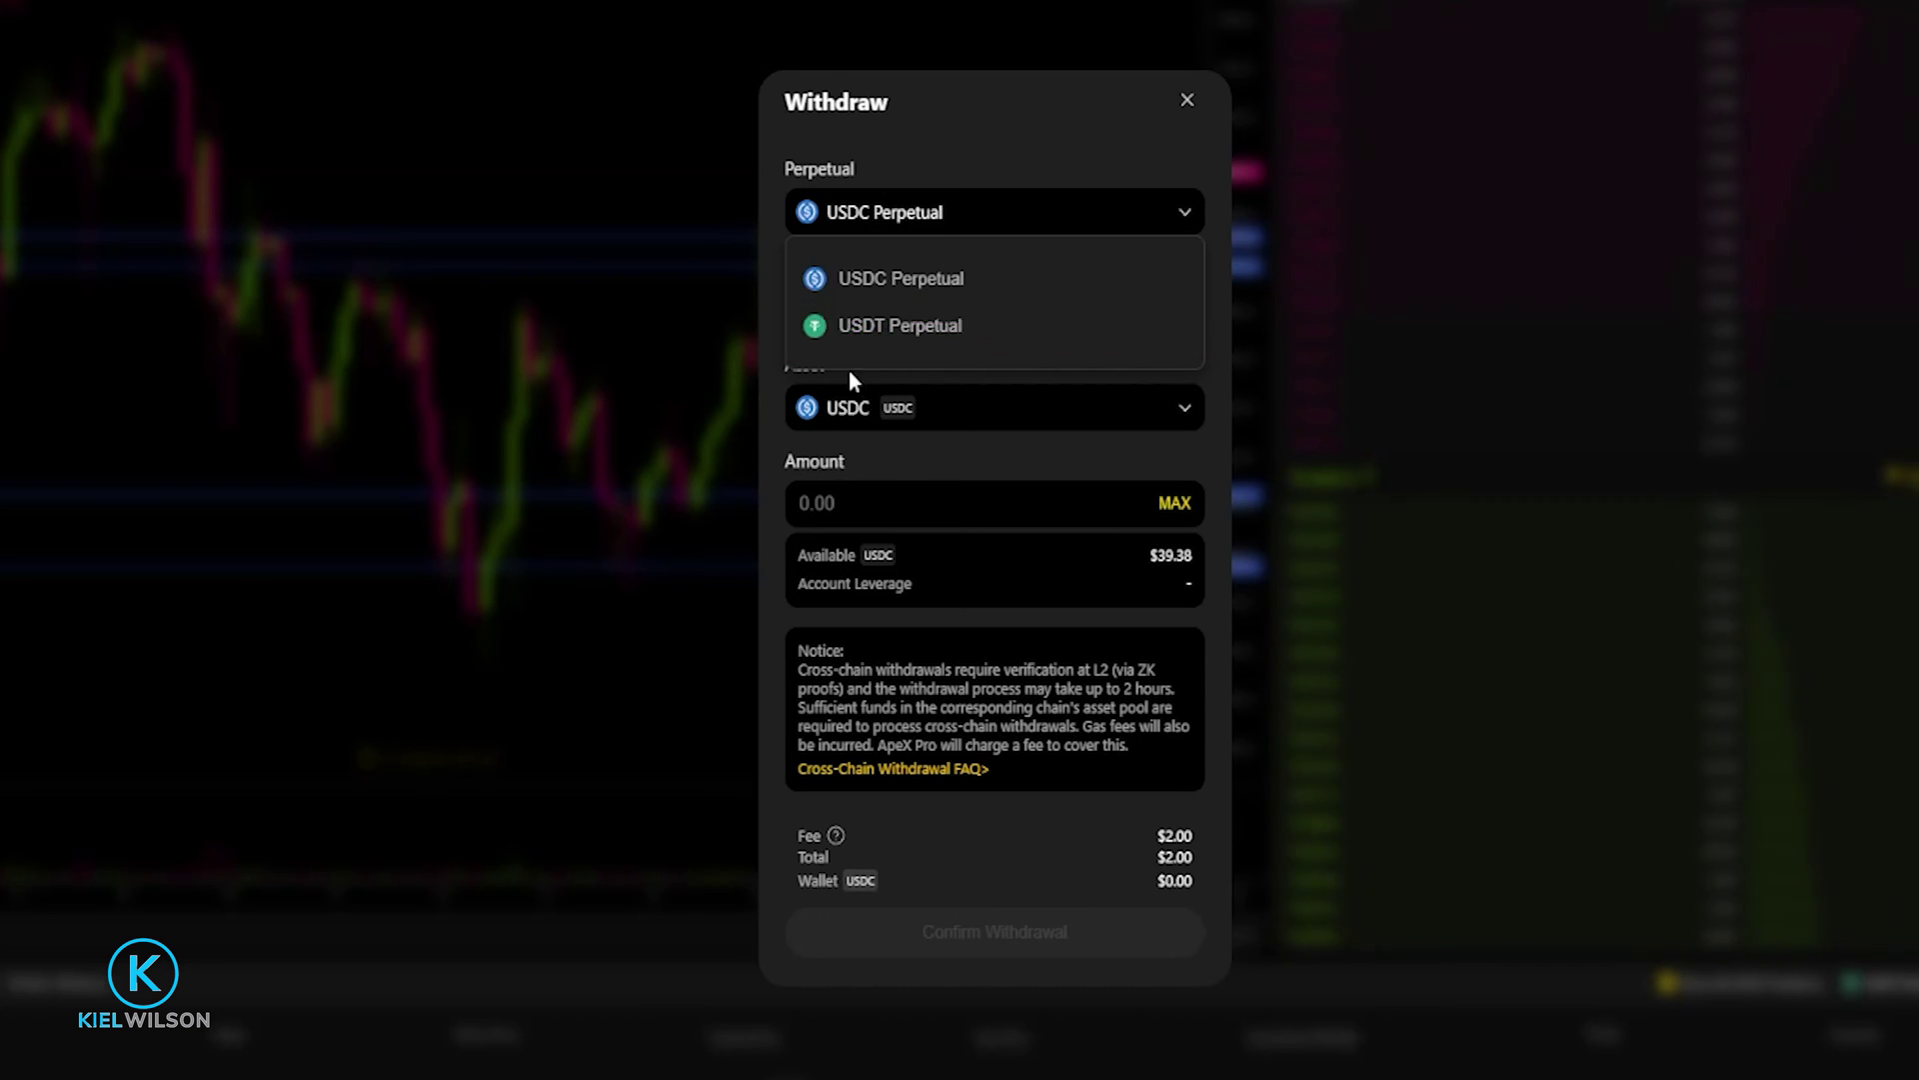
click(960, 153)
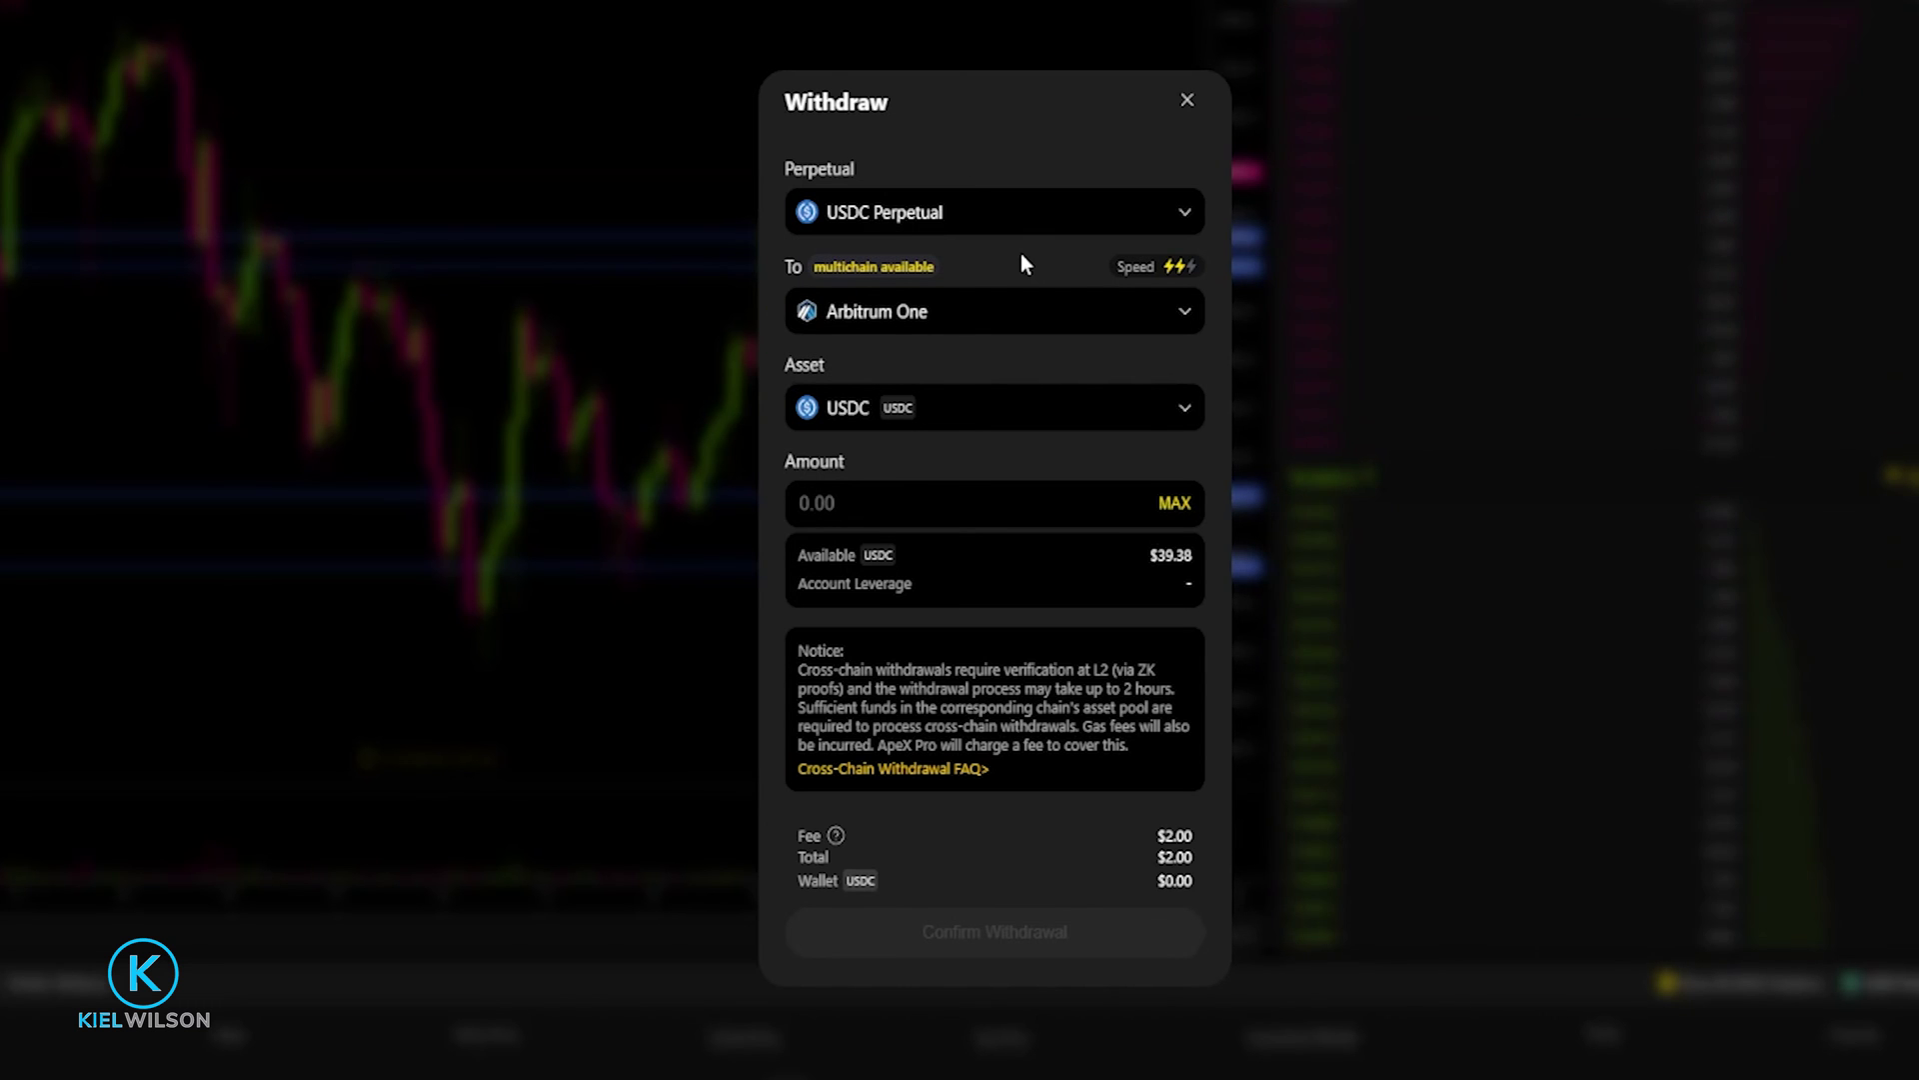
click(969, 312)
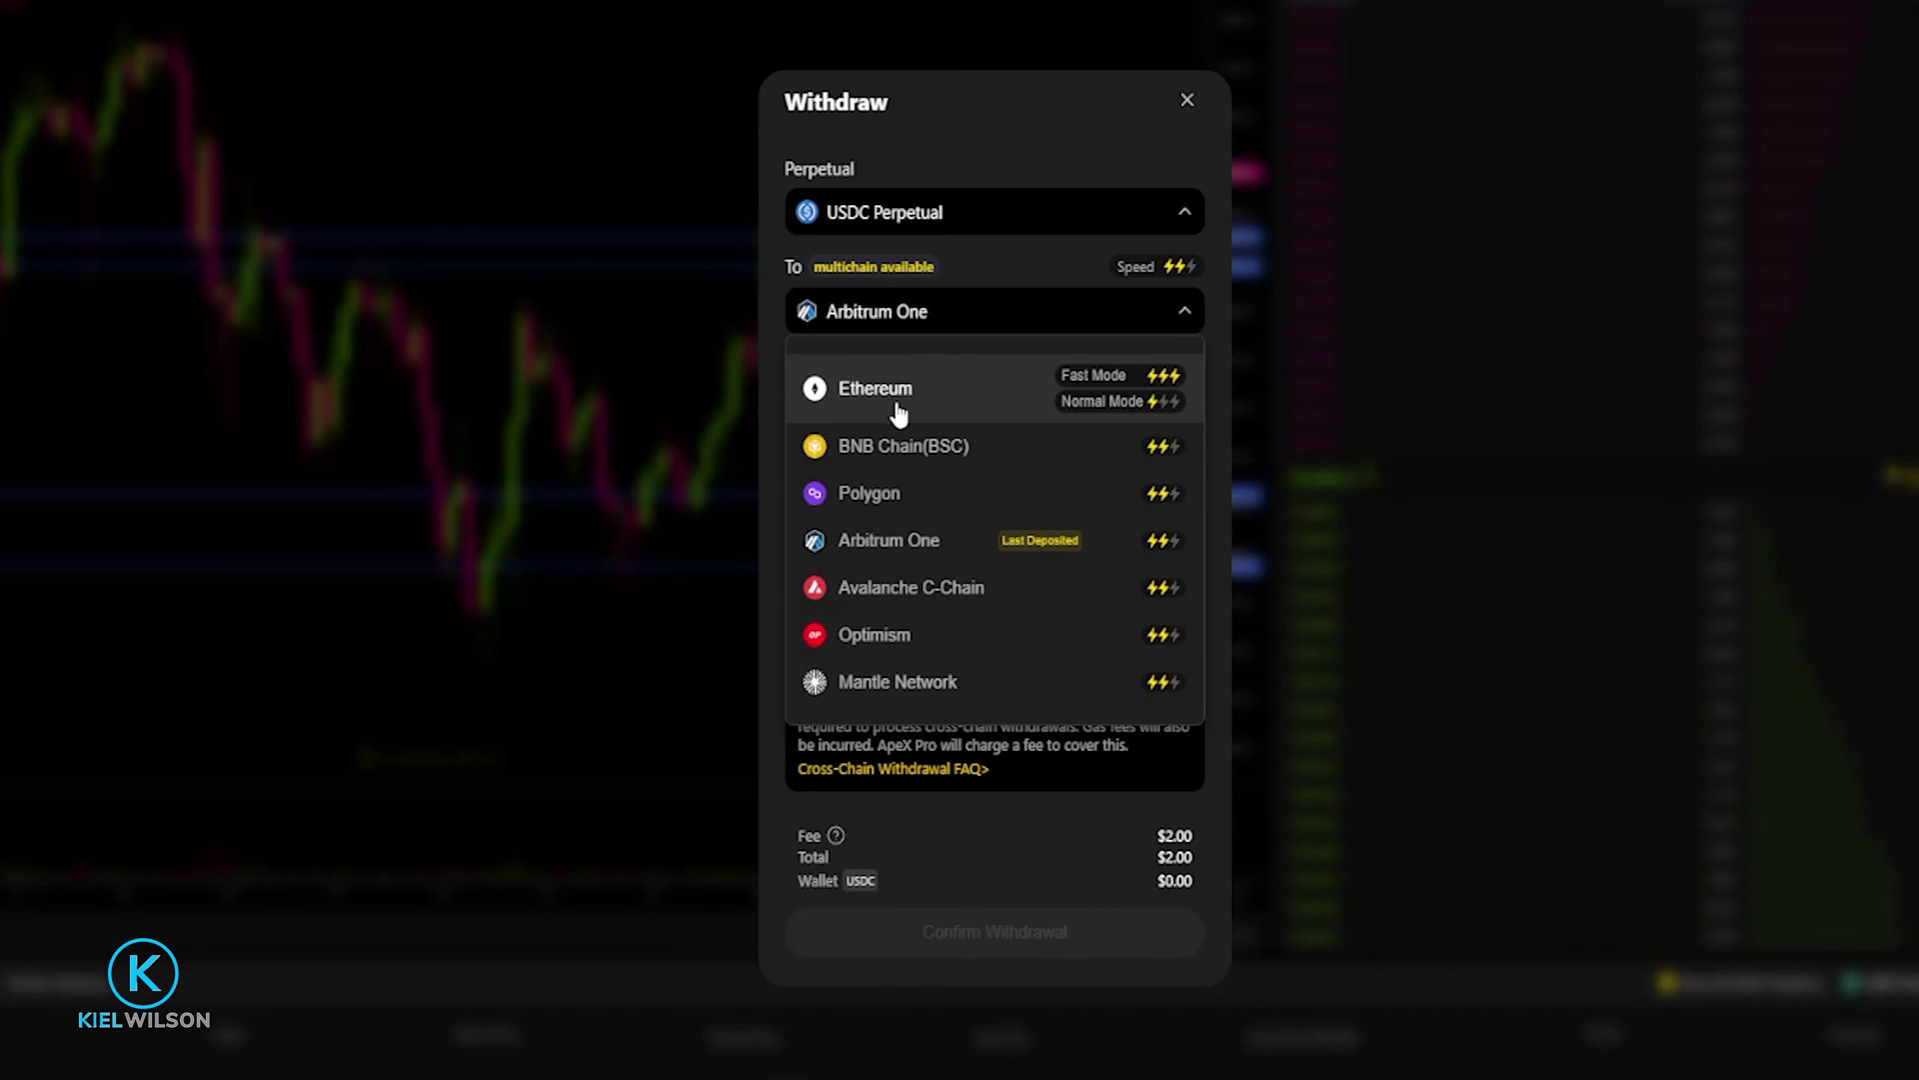
click(944, 366)
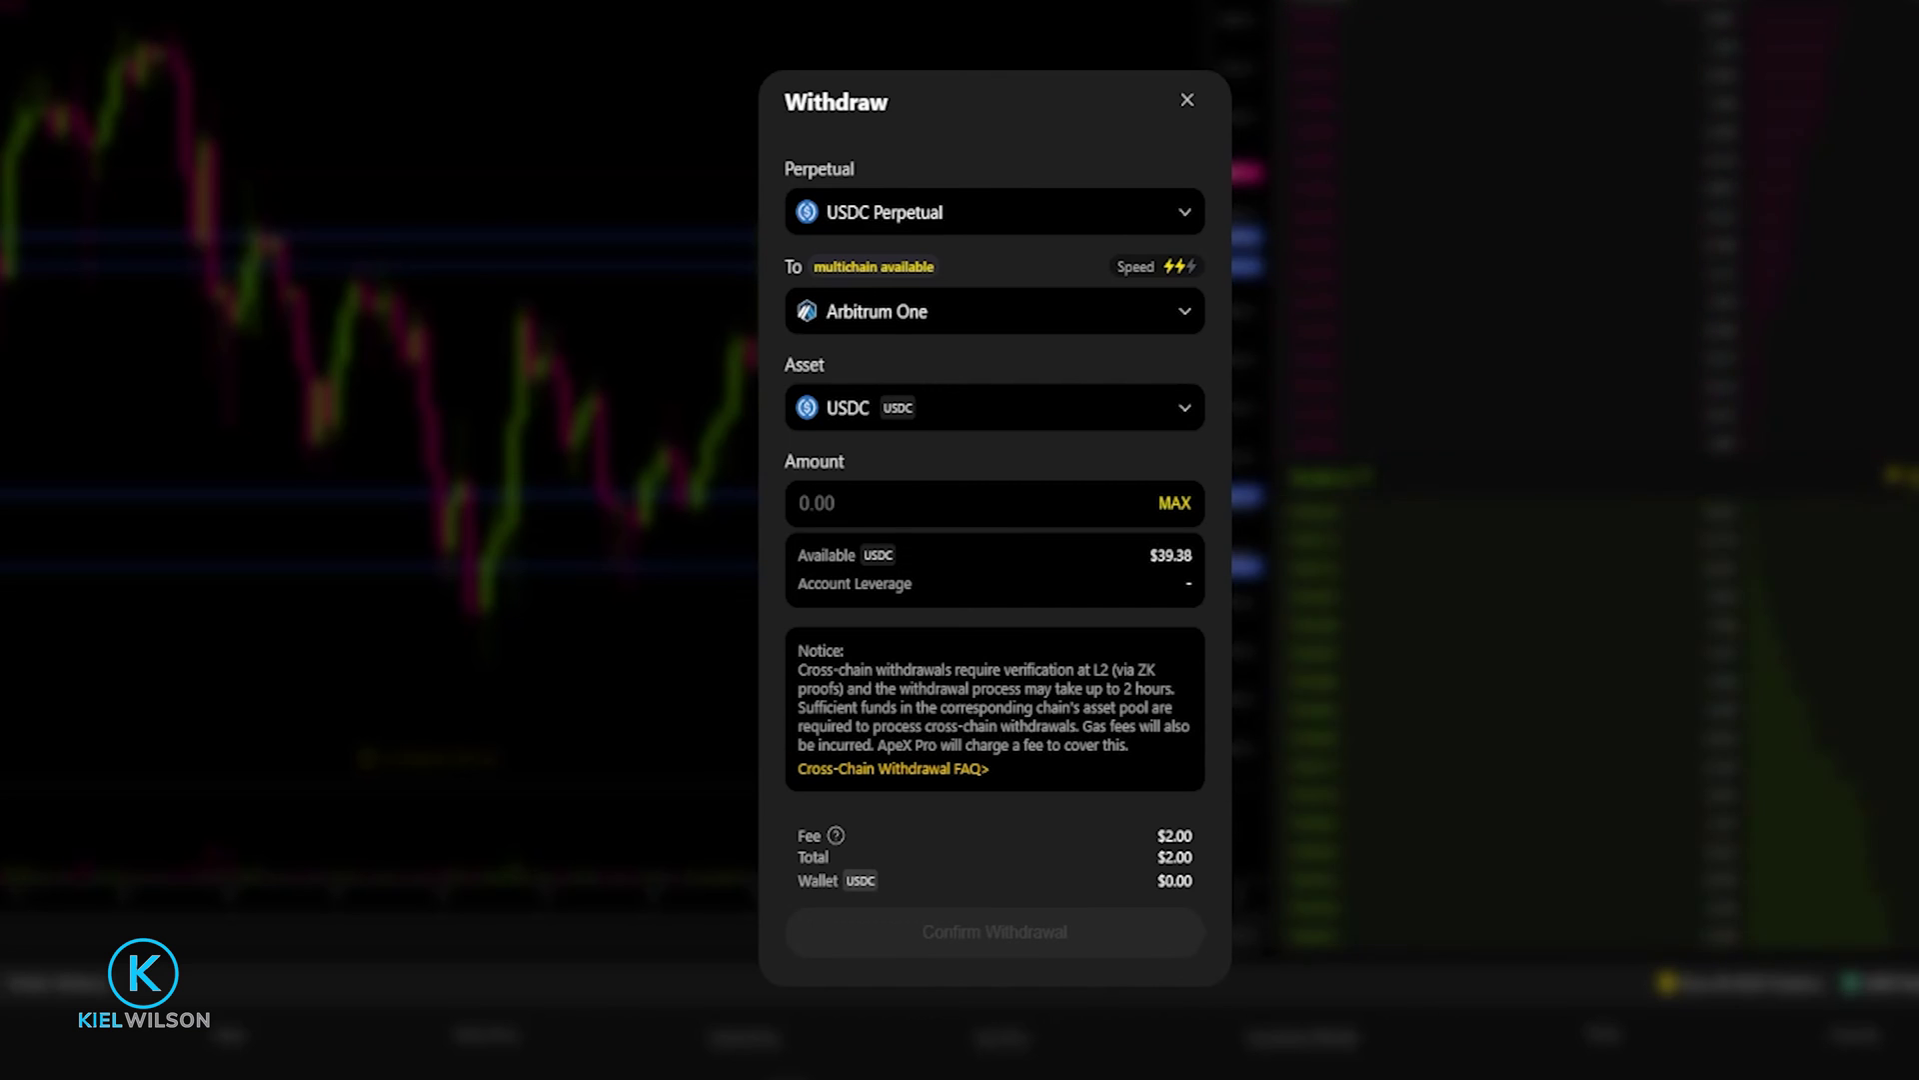
Enter a withdrawal amount of 20 USDC and replace it with the maximum, 37.384572 USDC.
drag(1149, 556, 1173, 556)
click(1110, 504)
text(20)
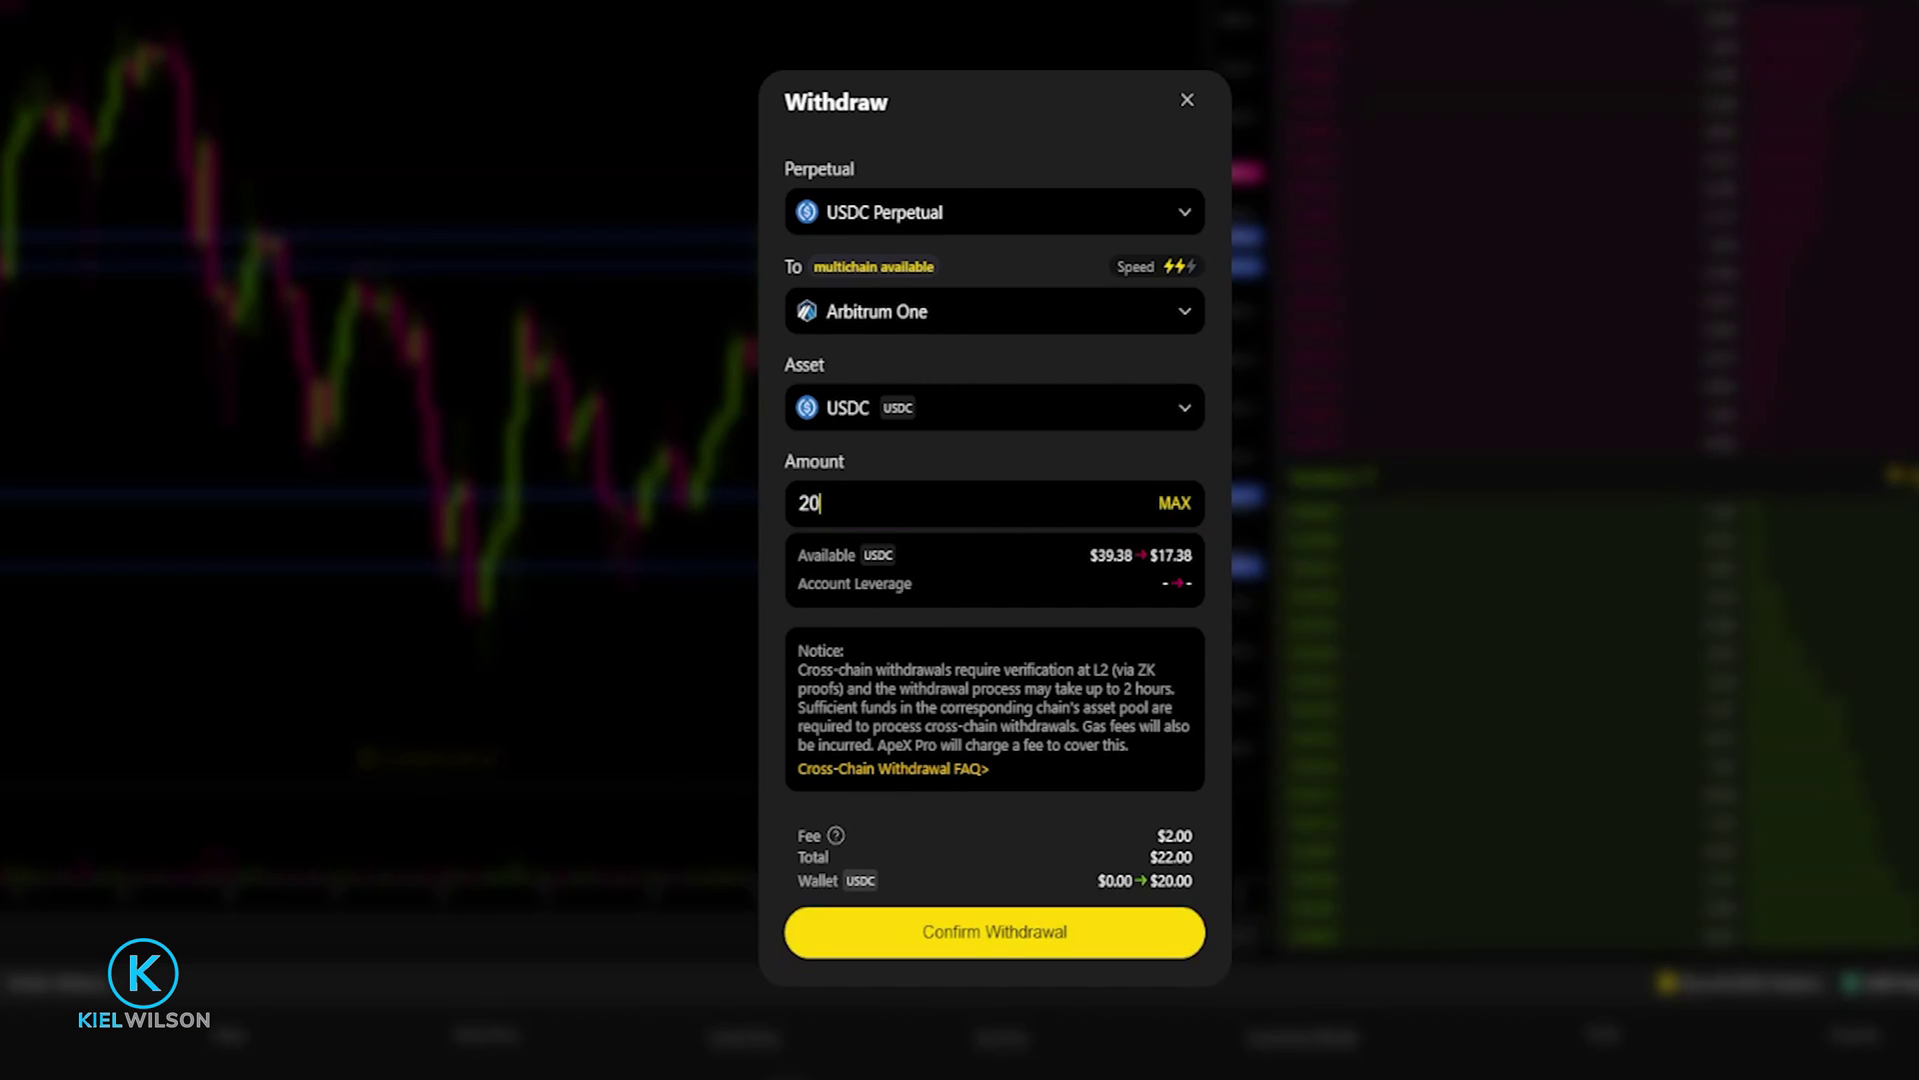
click(1157, 504)
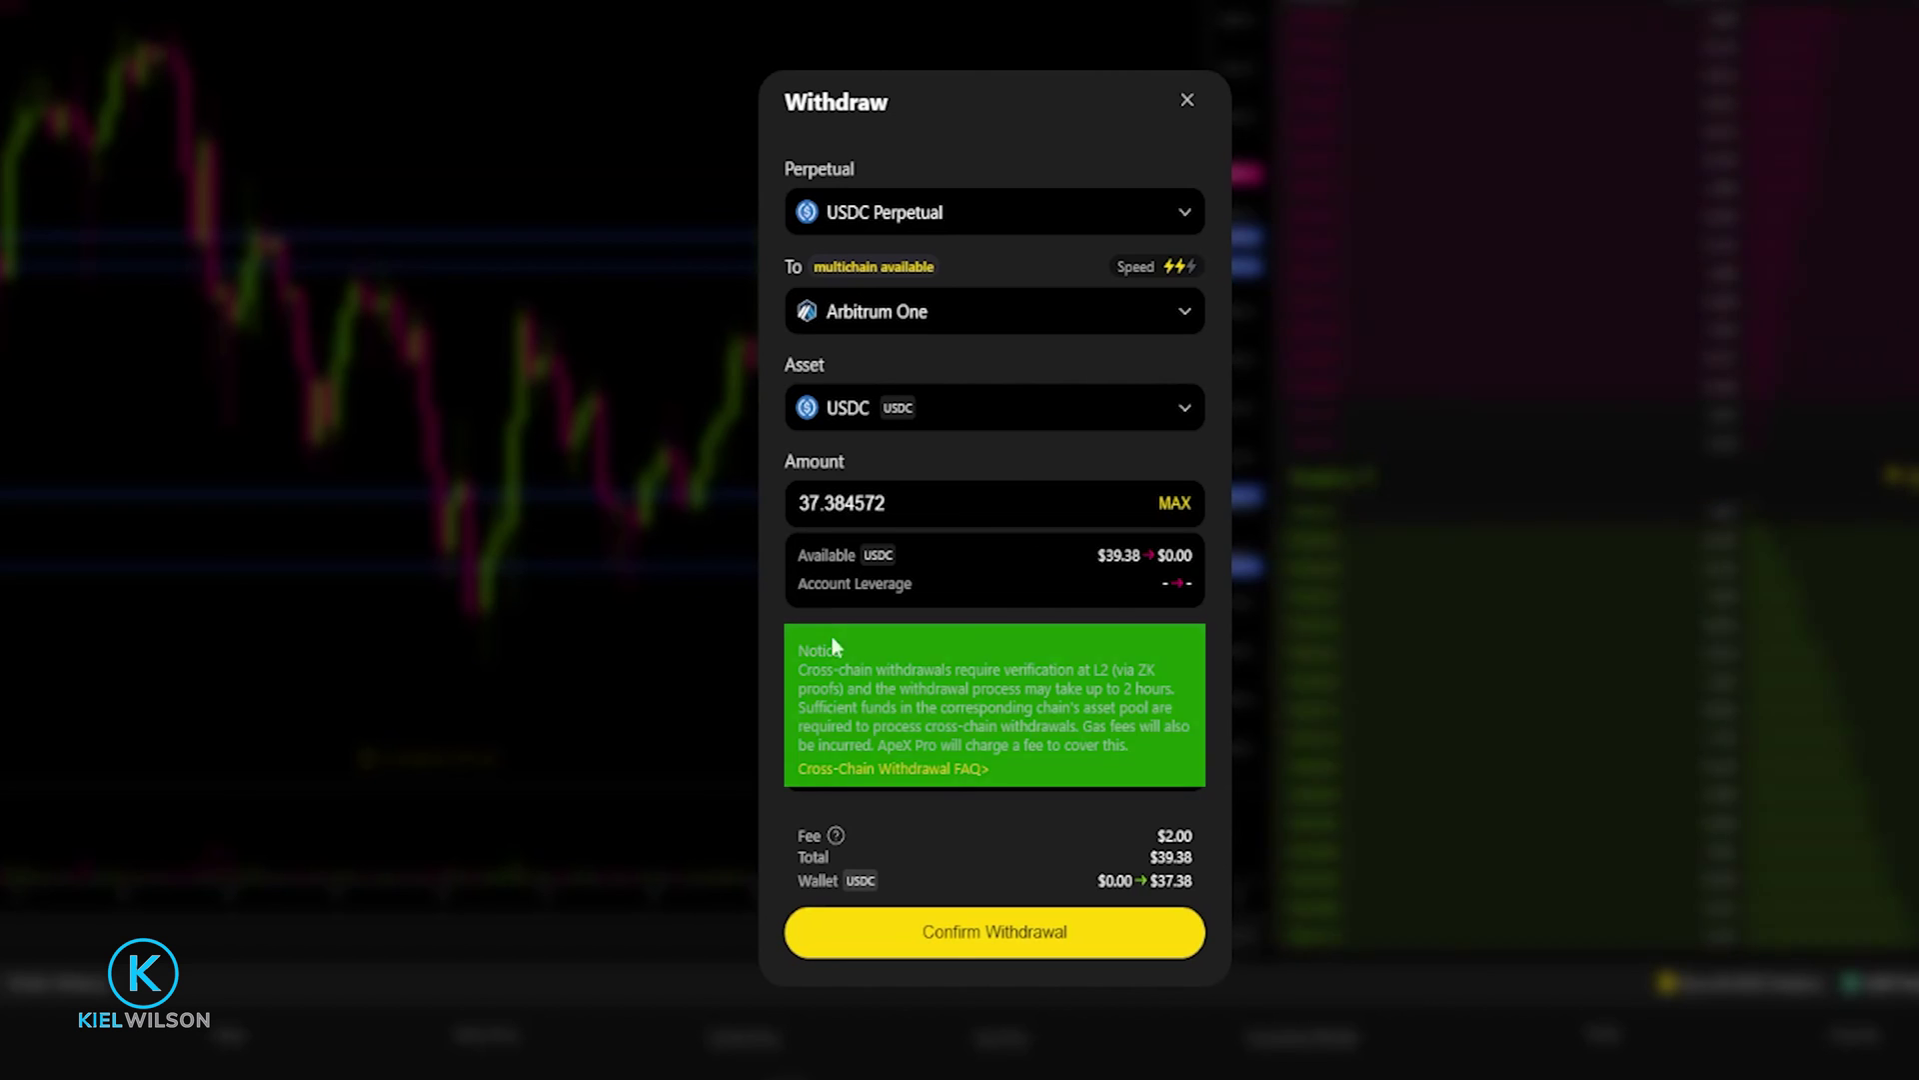
Read through the cross-chain withdrawal notice, submit the withdrawal, and confirm it despite the irreversibility warning.
drag(799, 670, 846, 670)
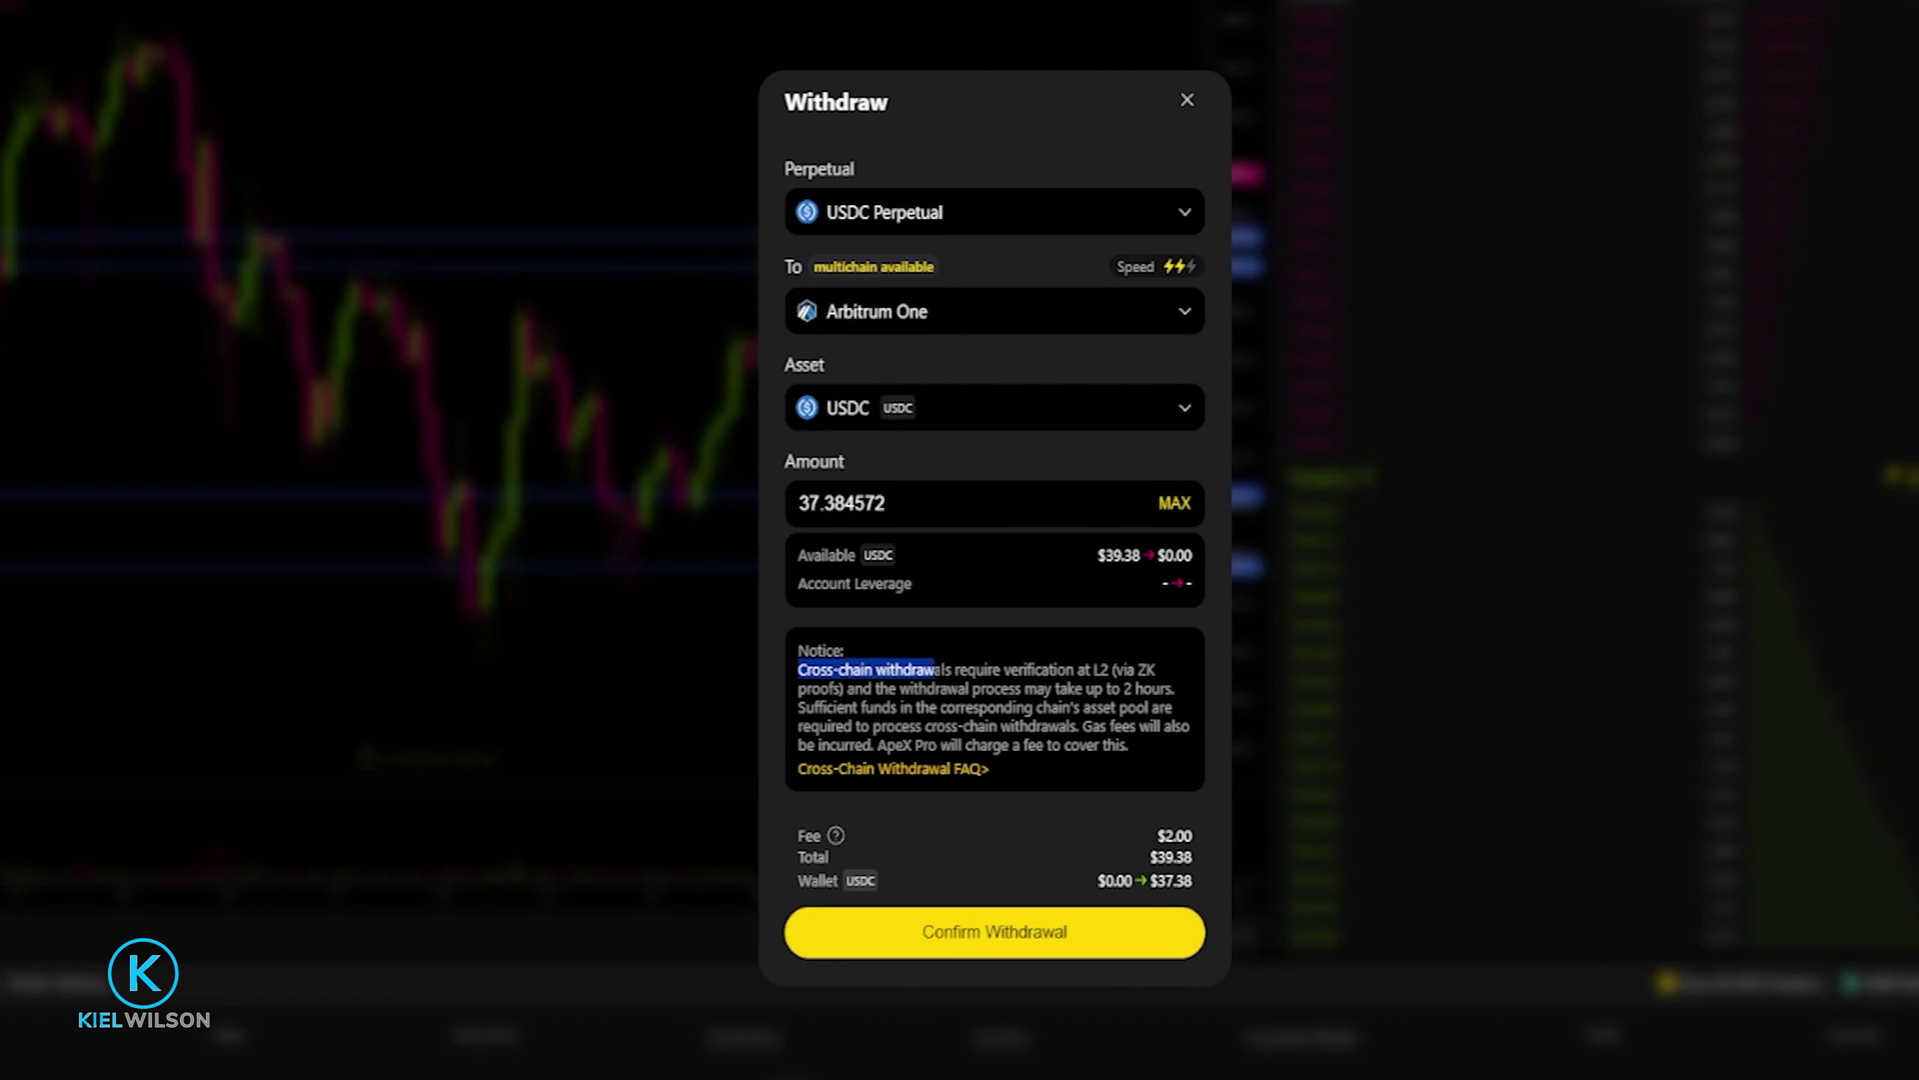
drag(968, 670, 1176, 688)
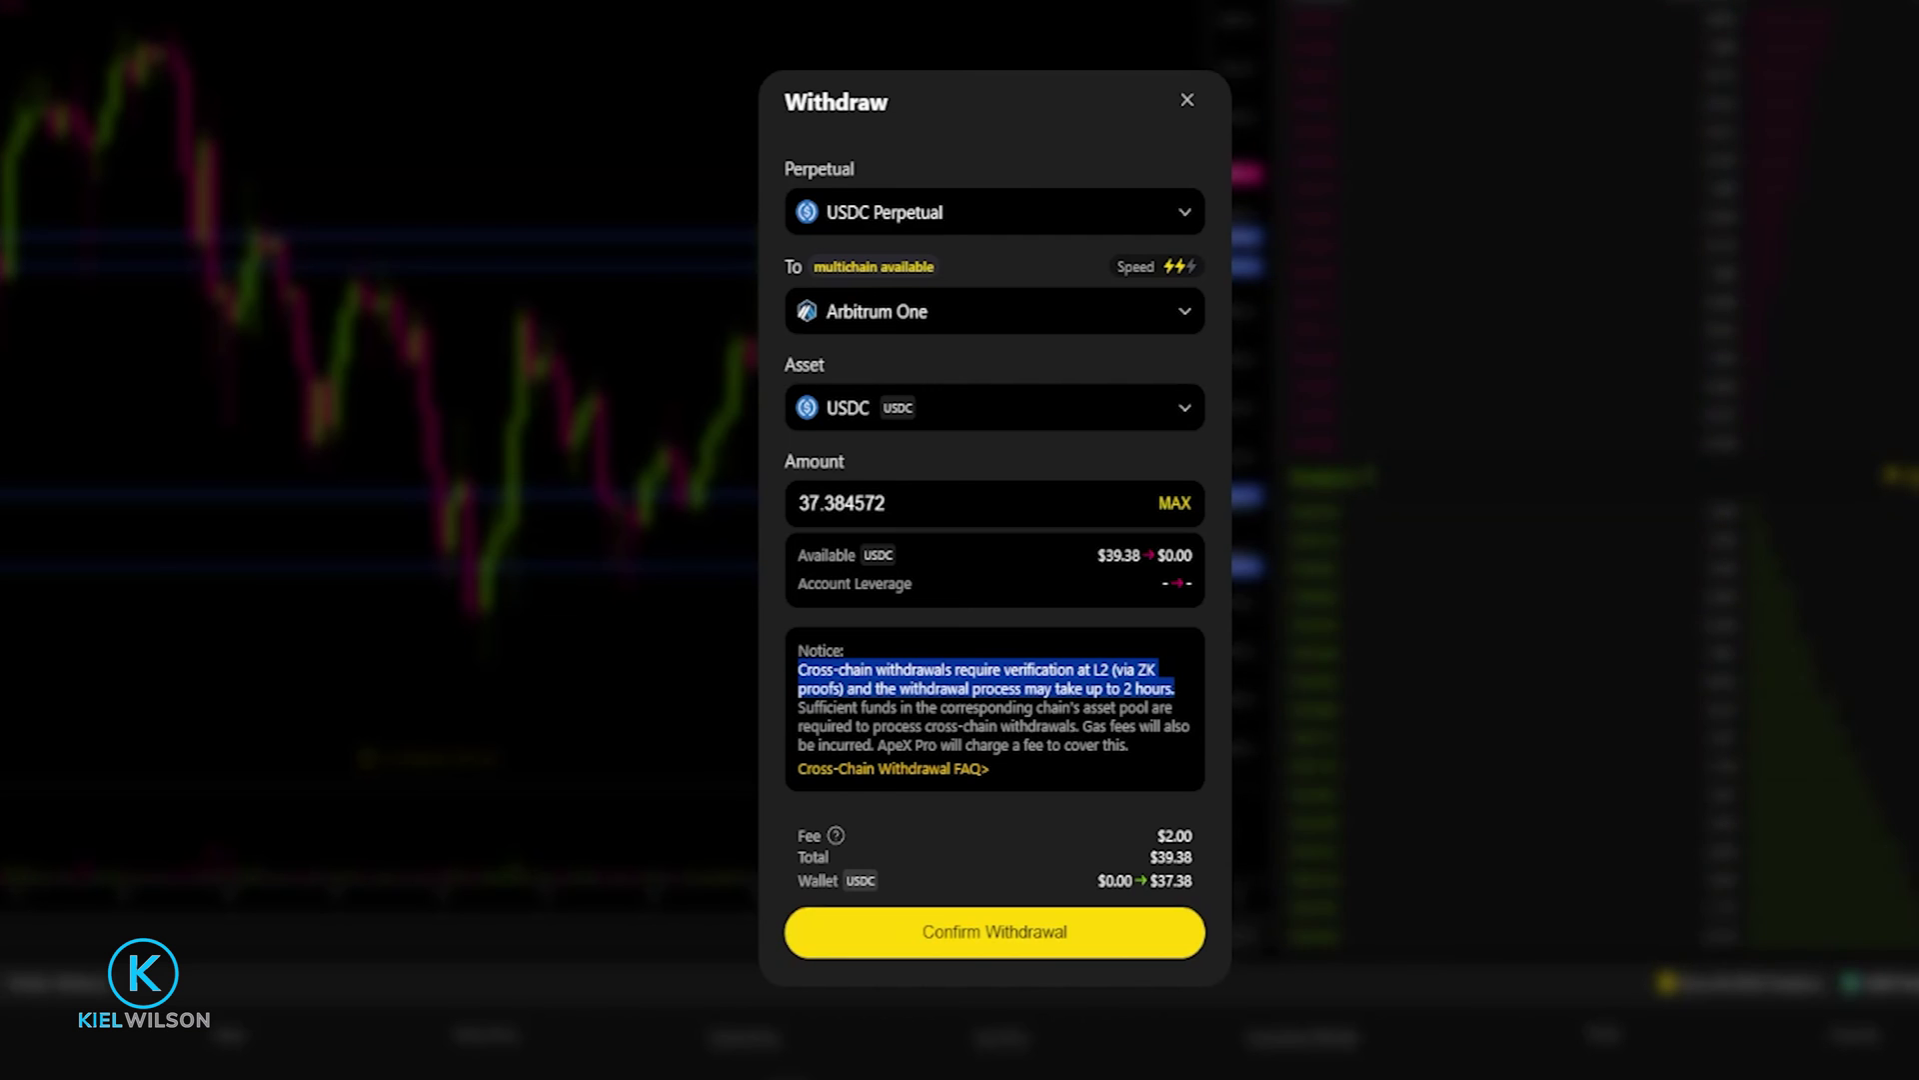
drag(1173, 692, 1174, 708)
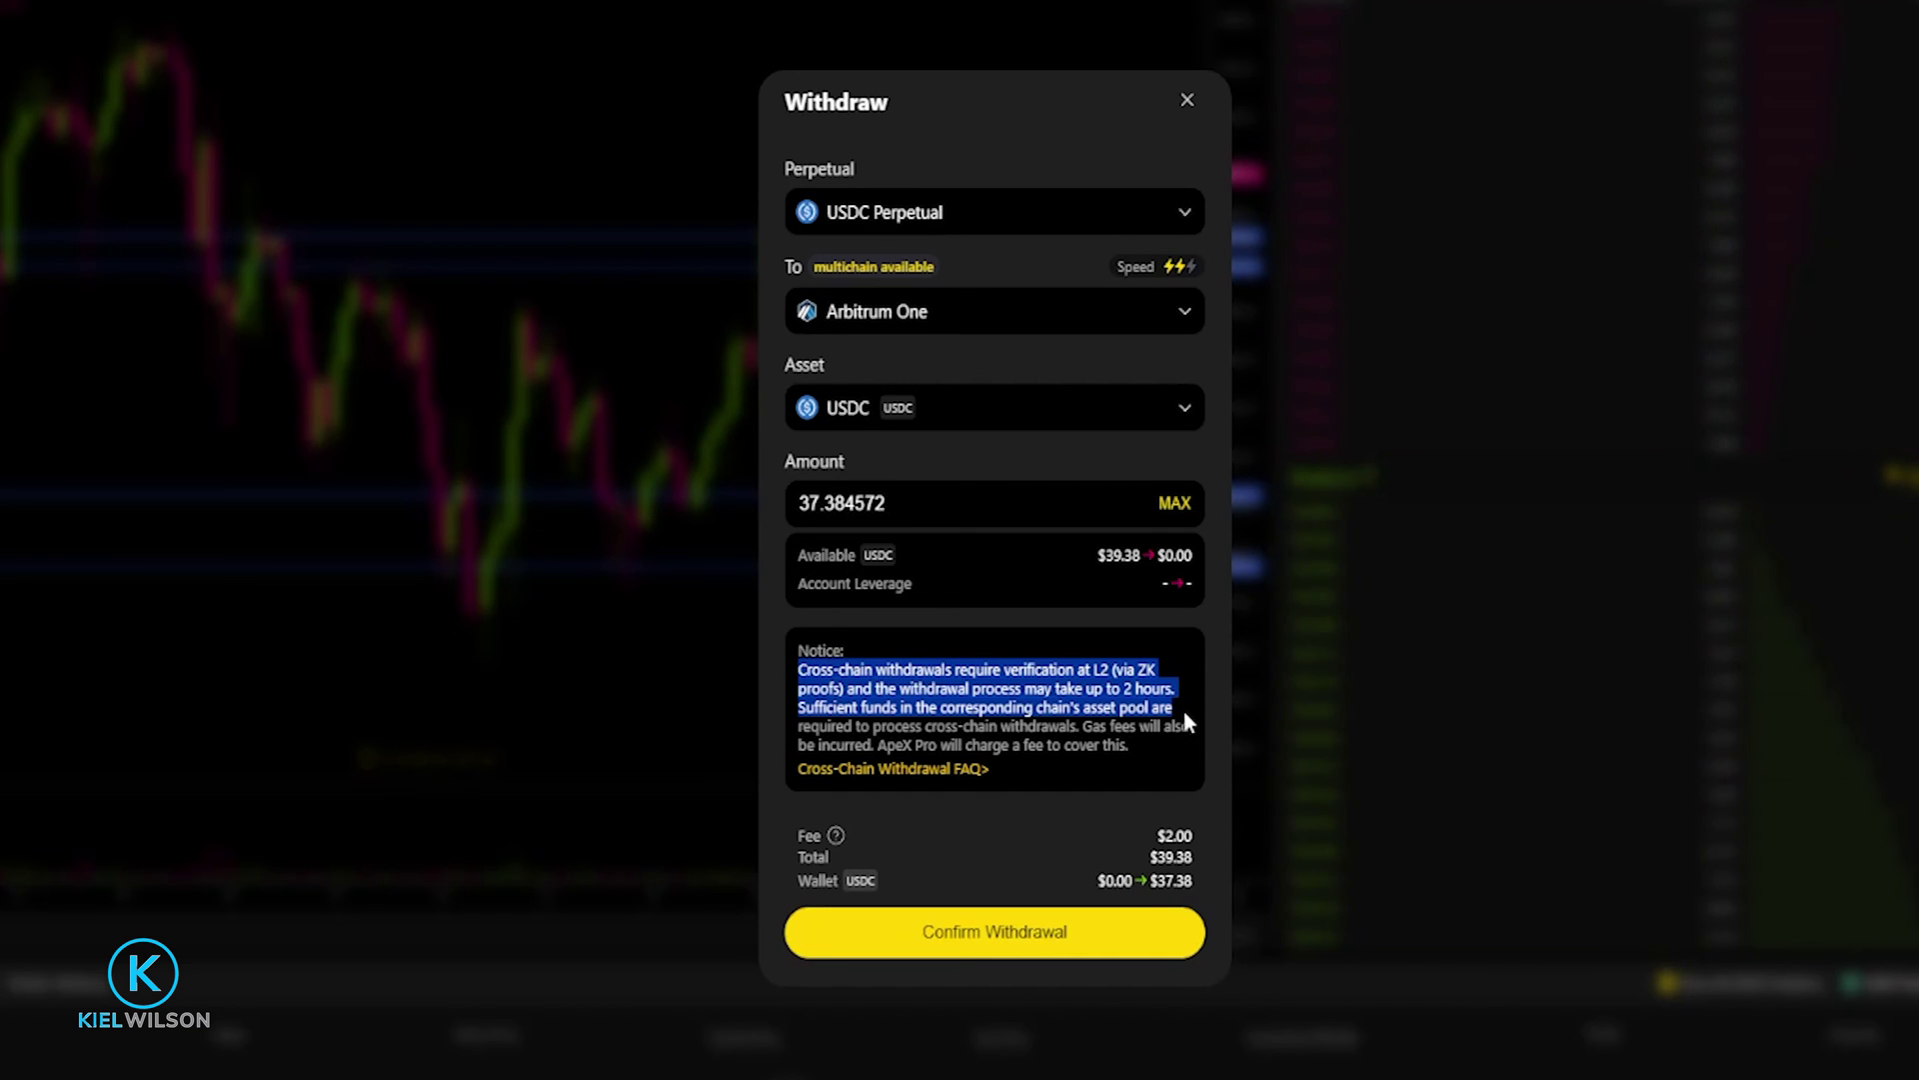
drag(1183, 712, 1190, 727)
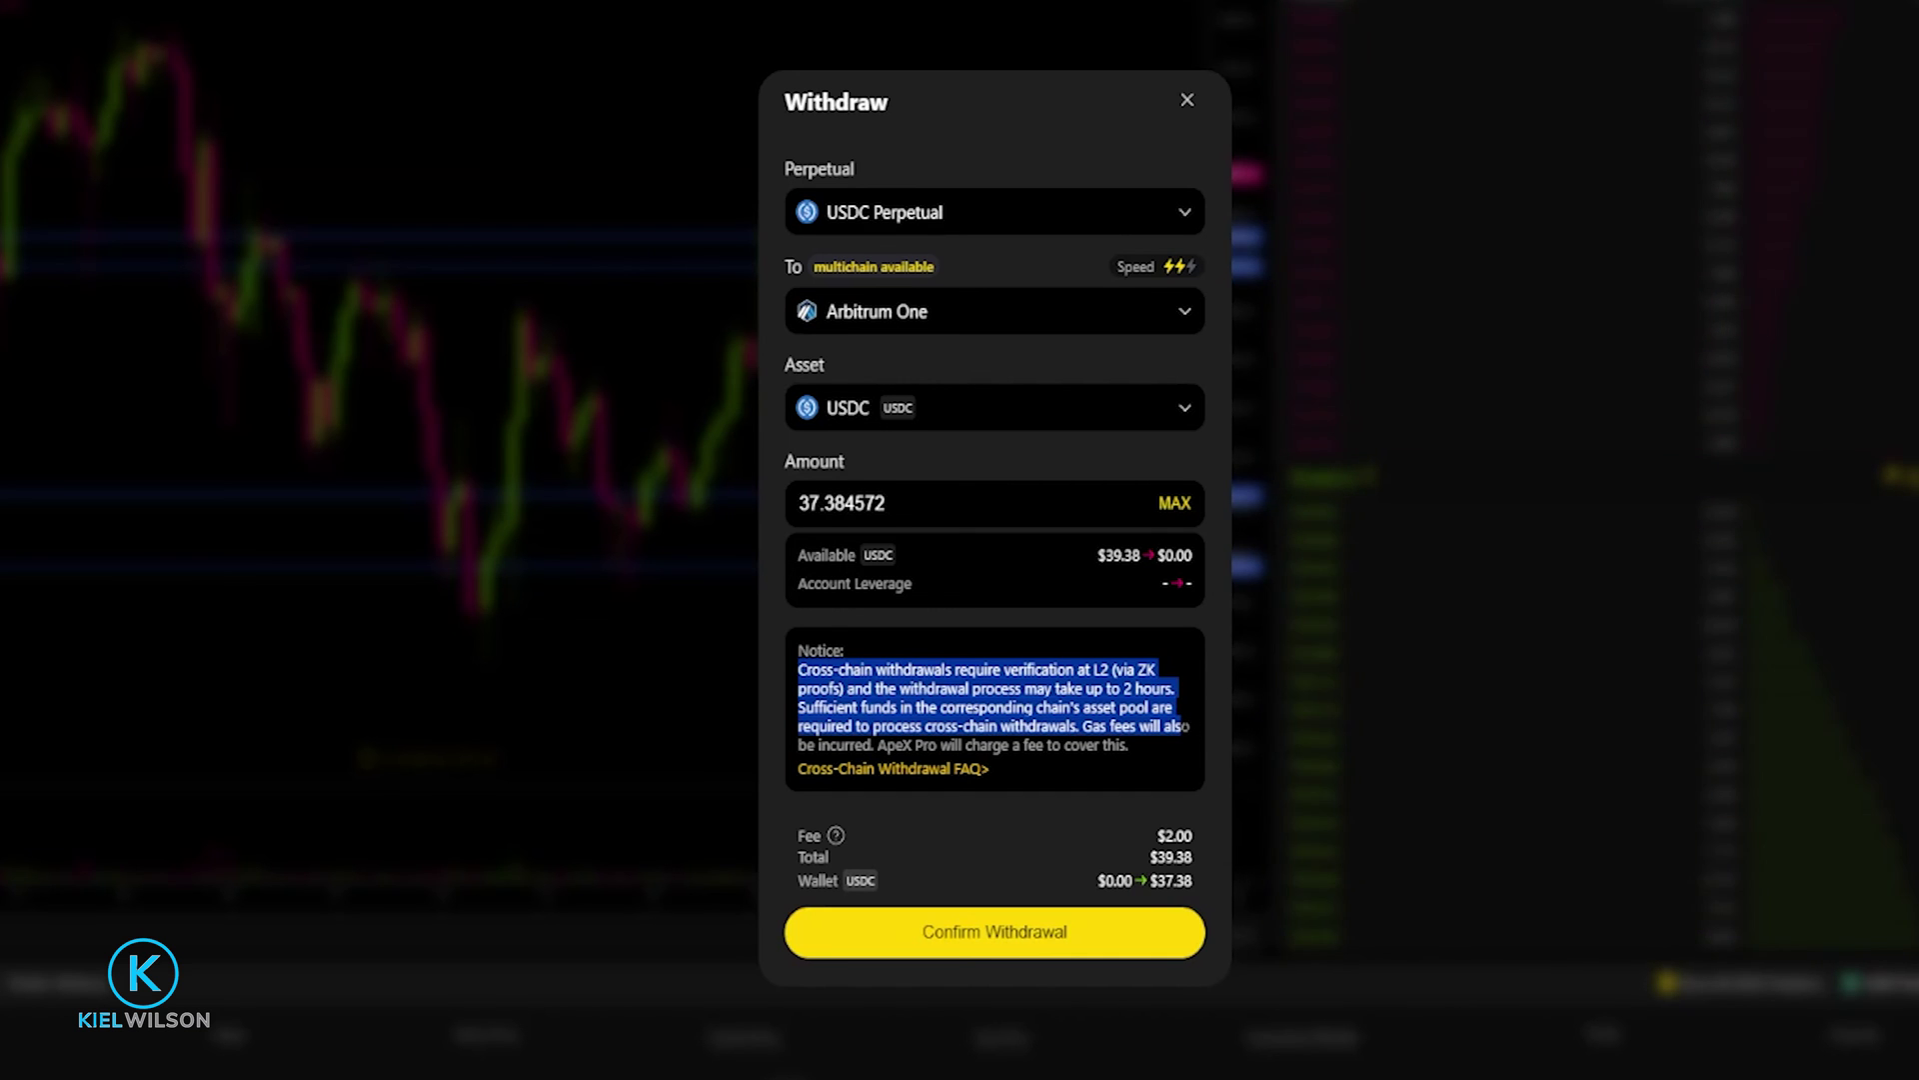
drag(1189, 728, 1178, 740)
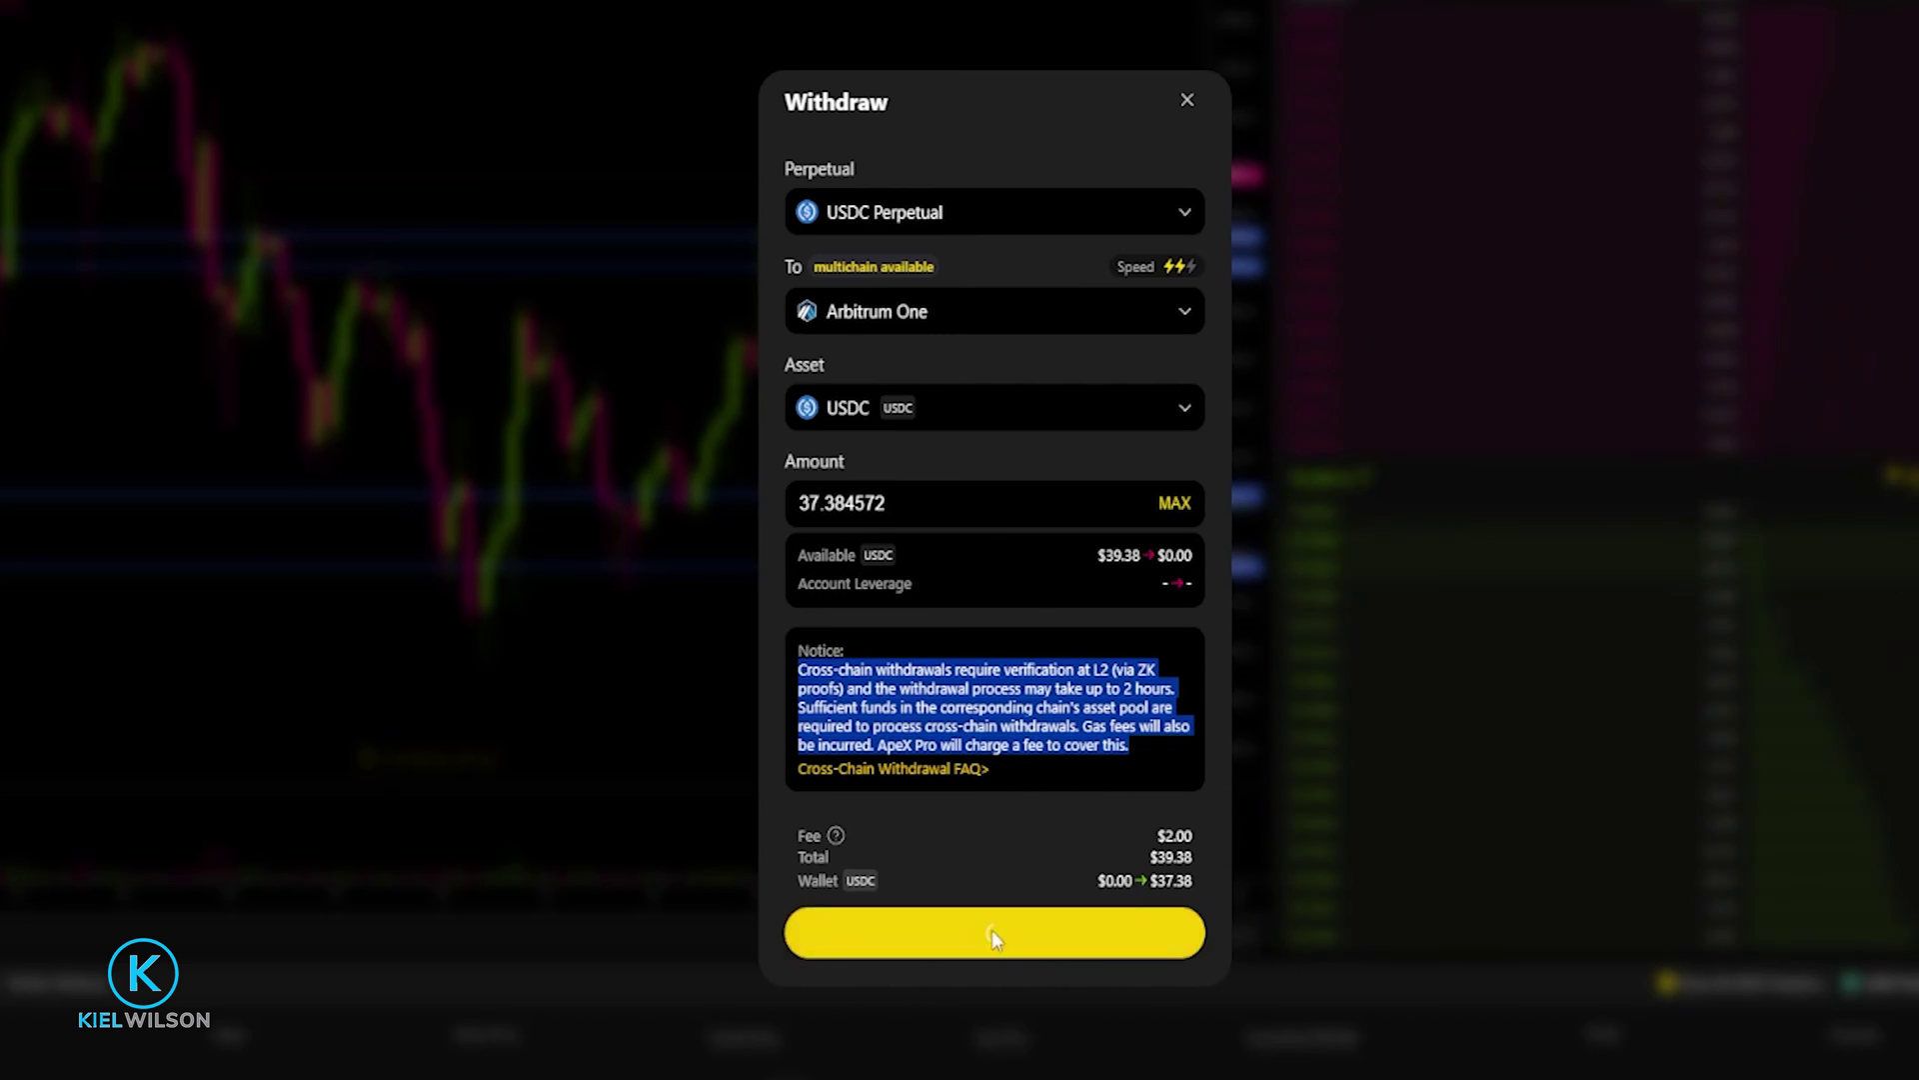
click(992, 932)
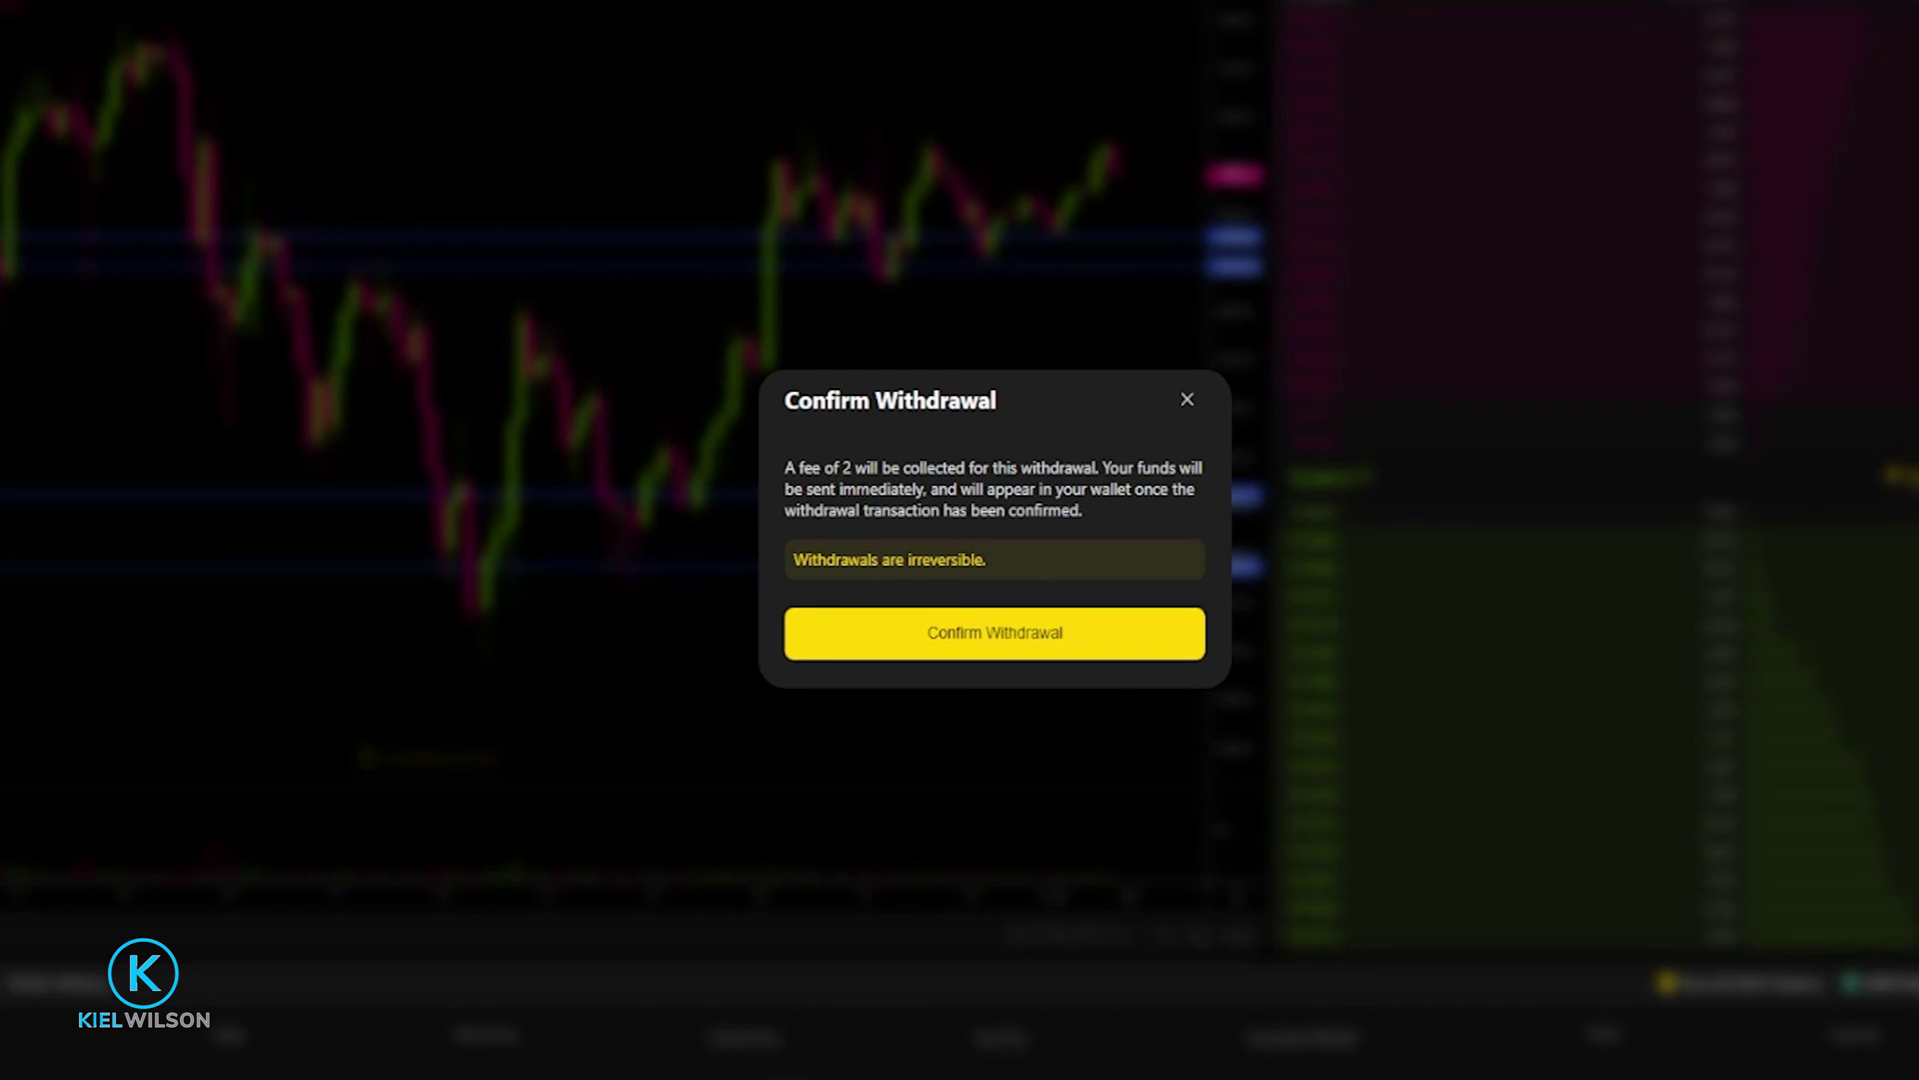
click(990, 644)
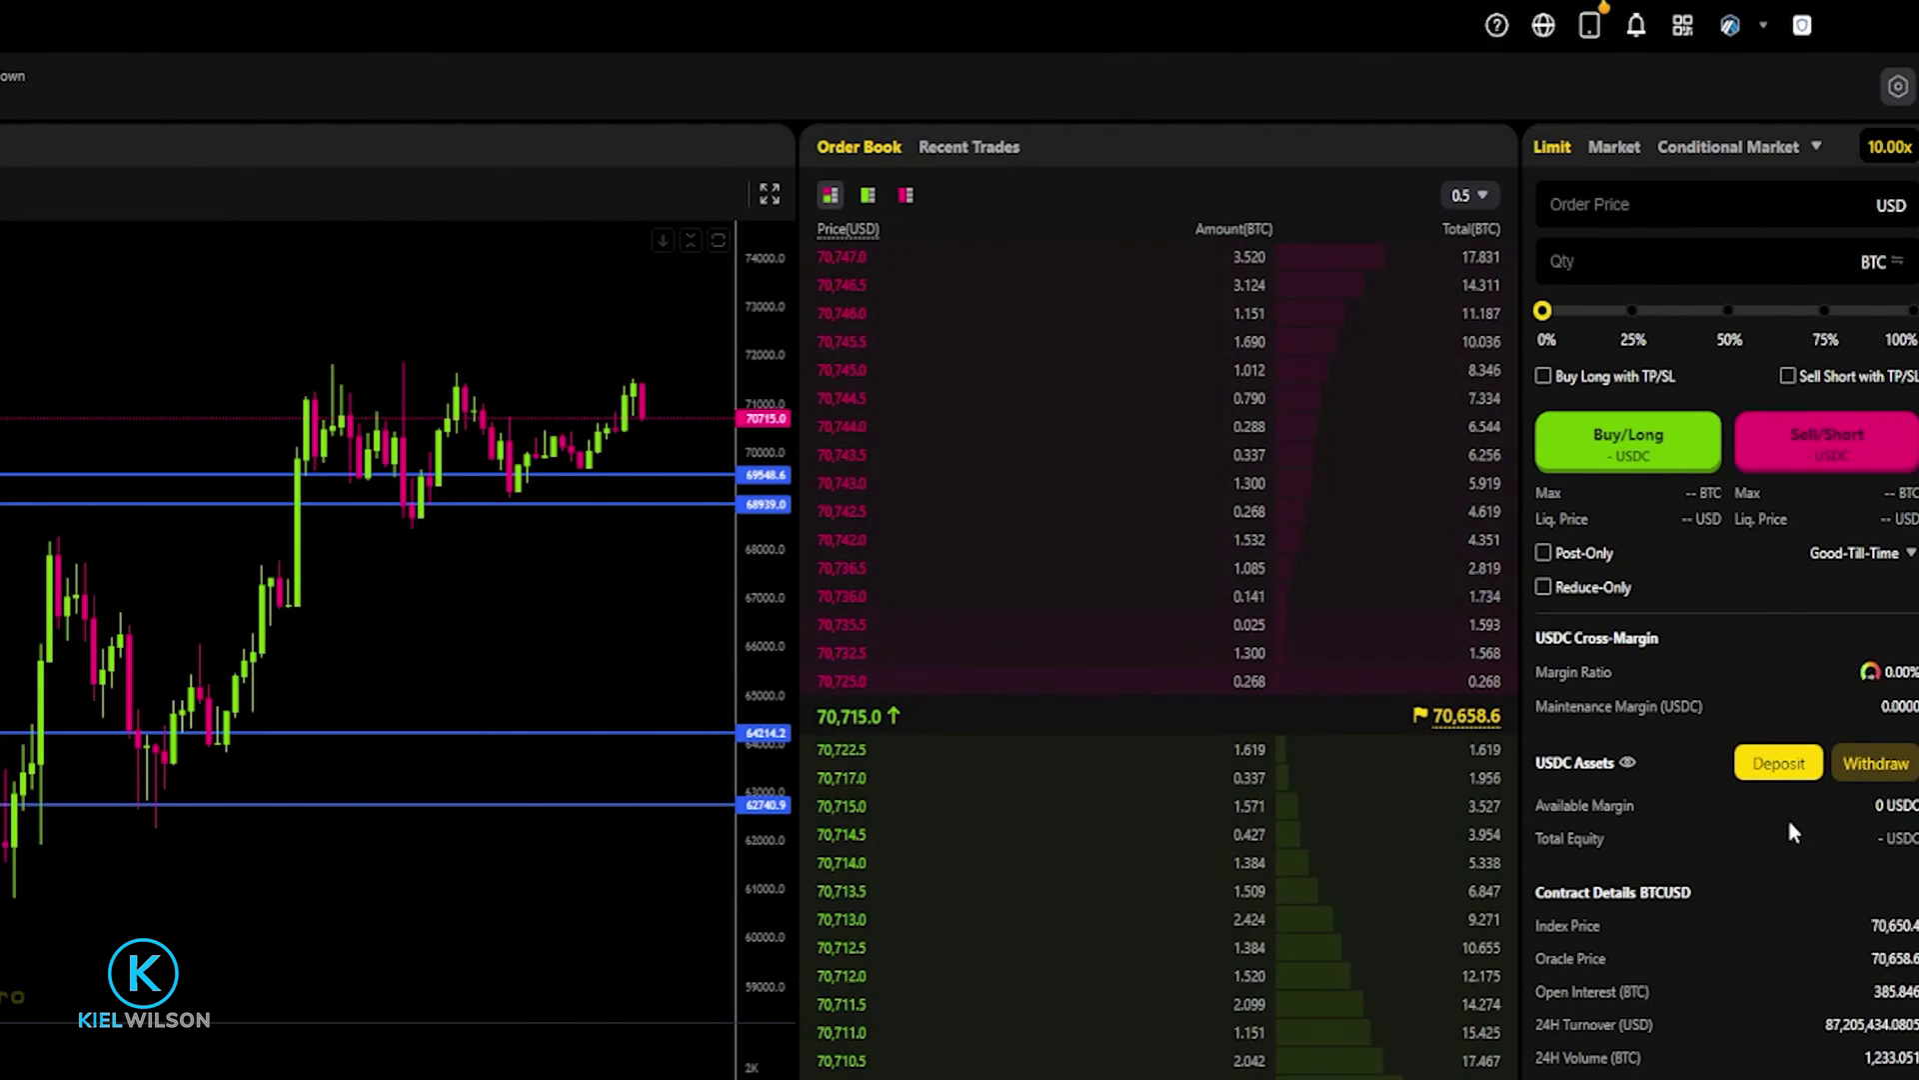
Reopen the withdrawal form, check the processing times for each speed rating, and close the form.
click(1872, 775)
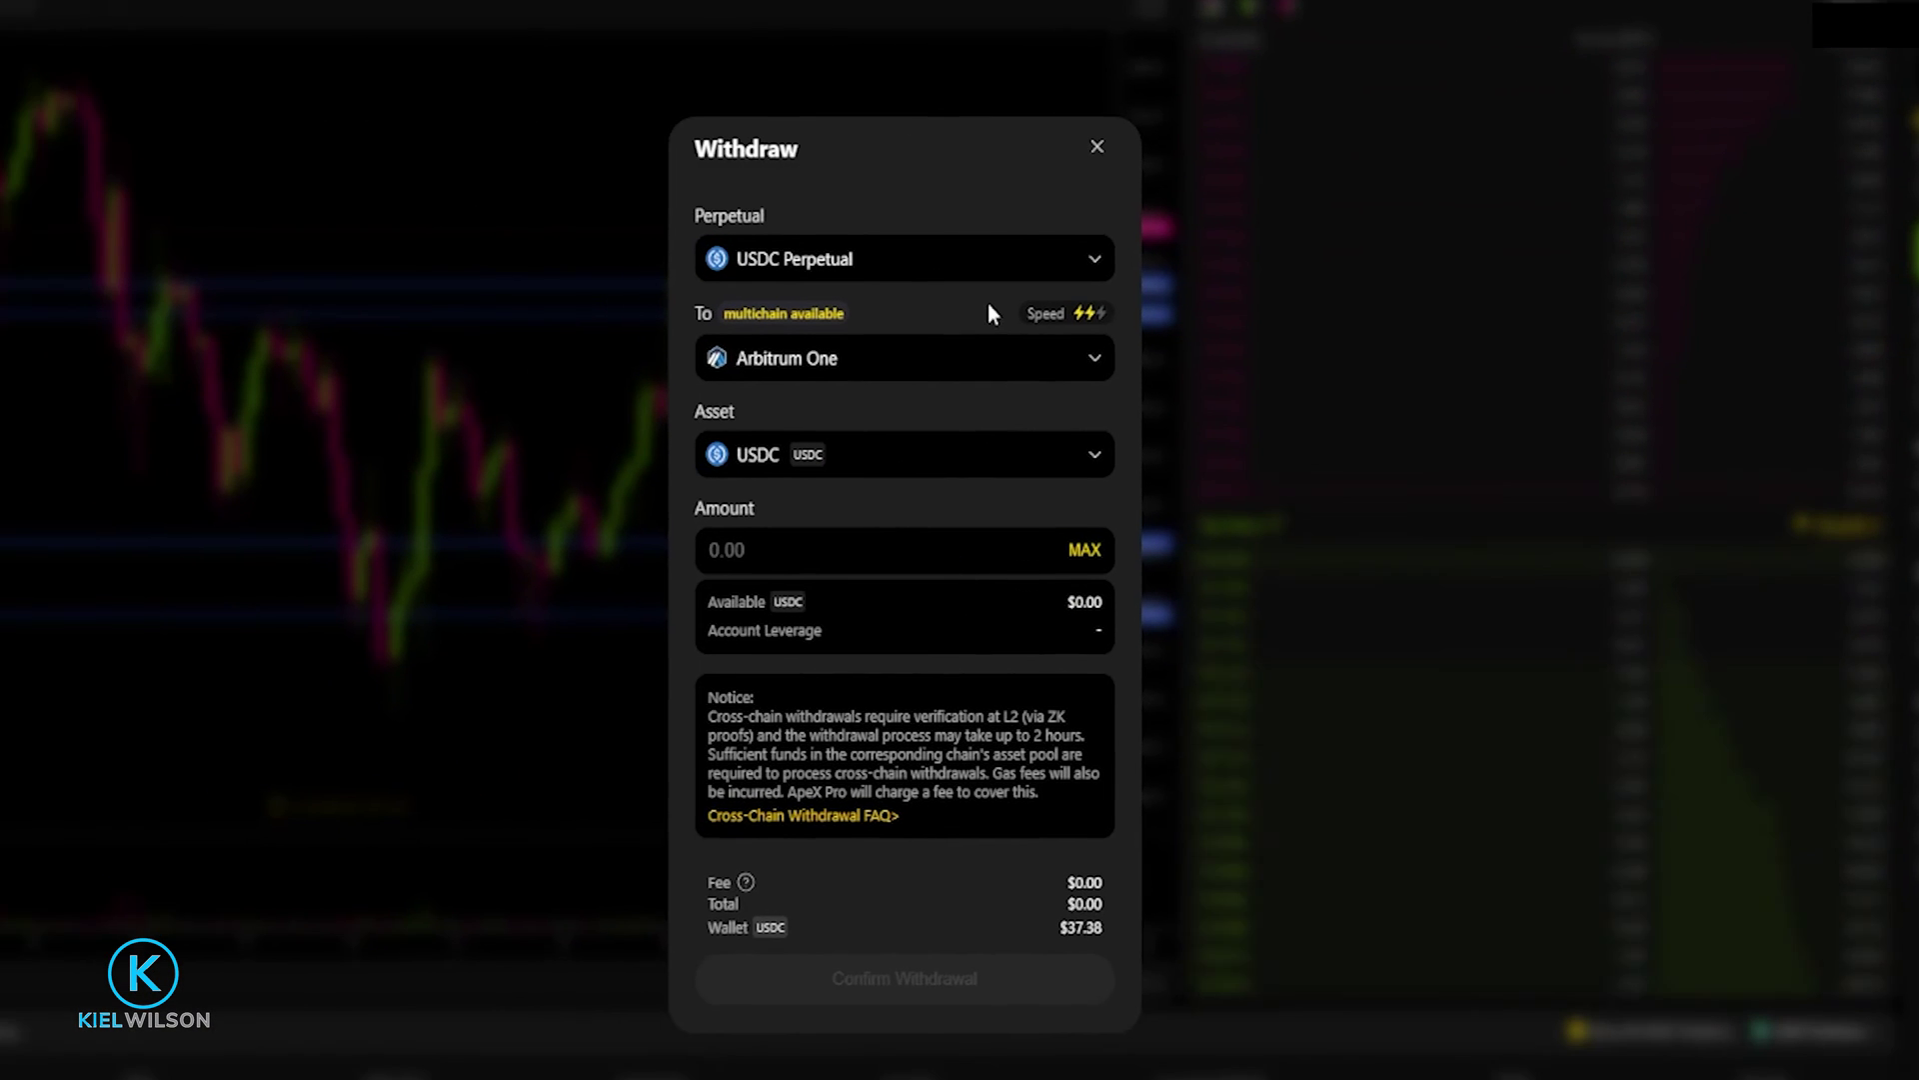
mouse_move(1088, 315)
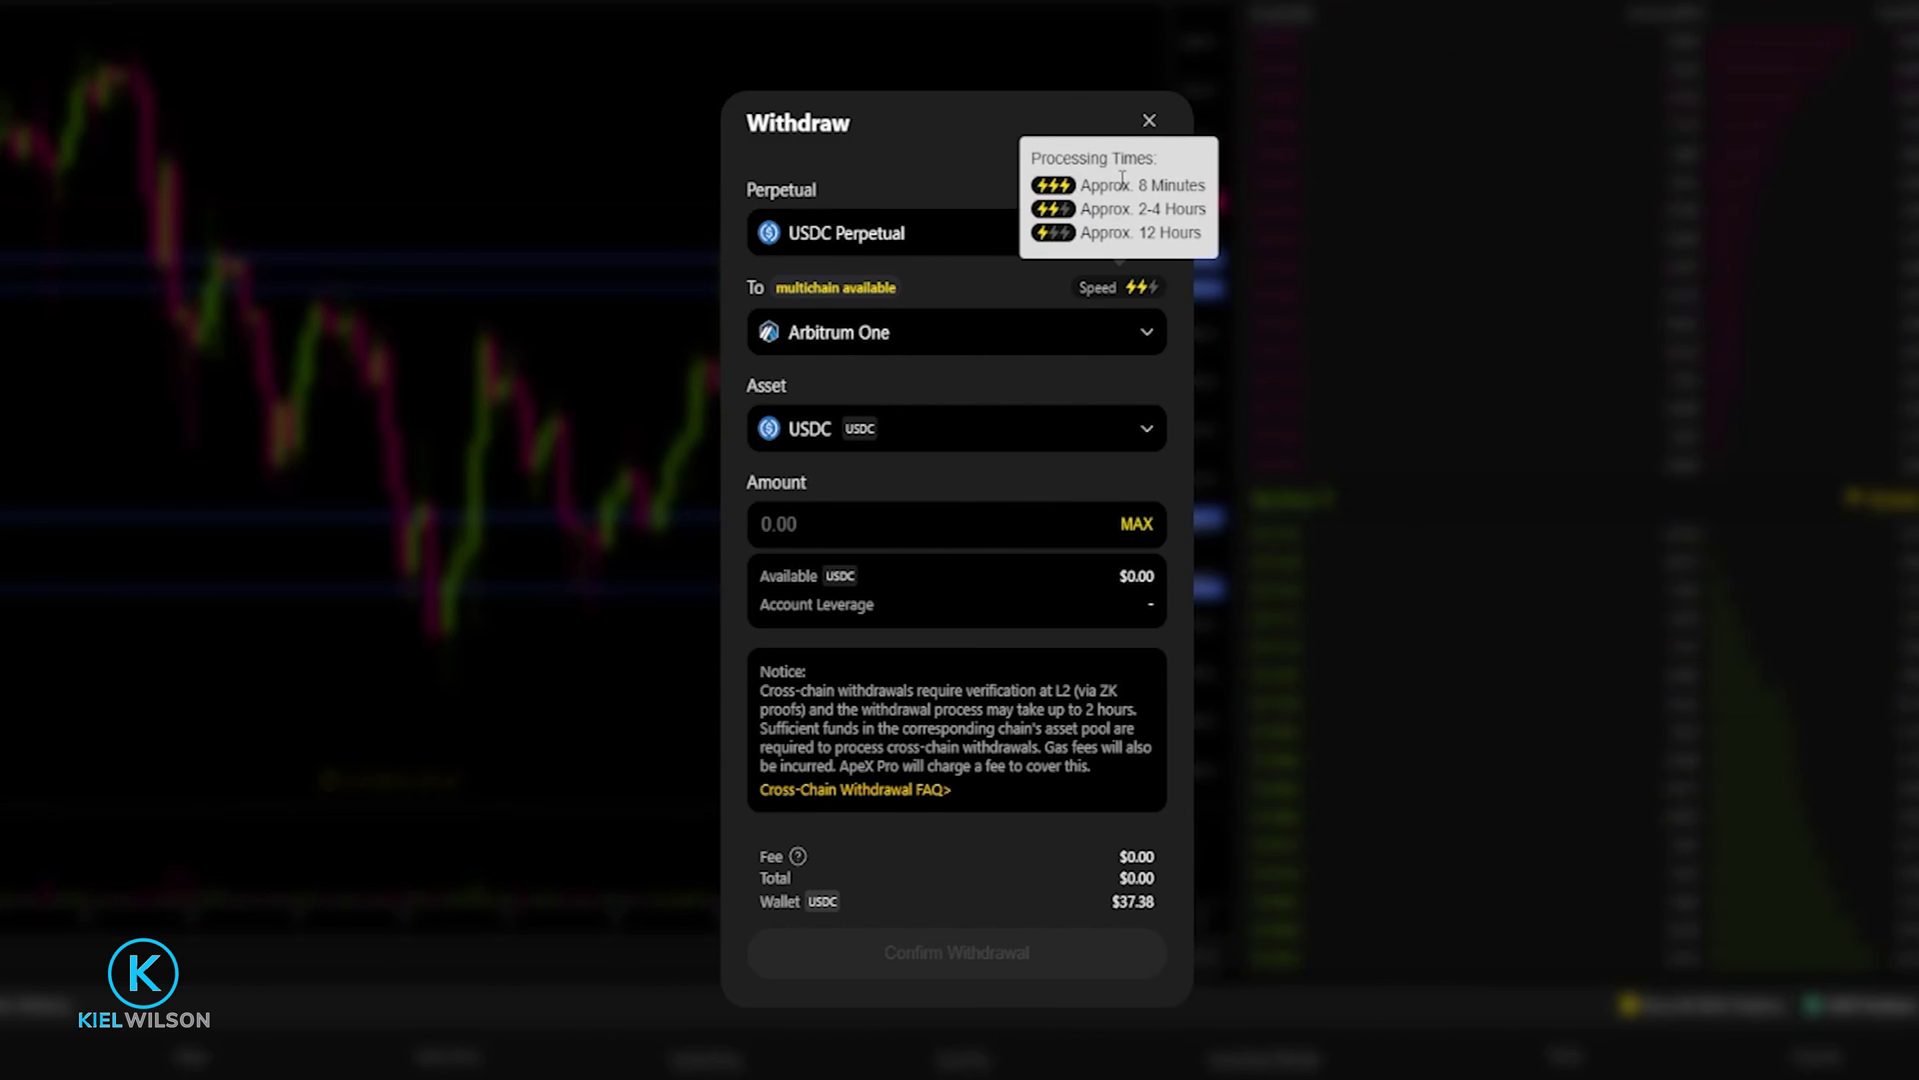
drag(1139, 185, 1198, 185)
click(1140, 127)
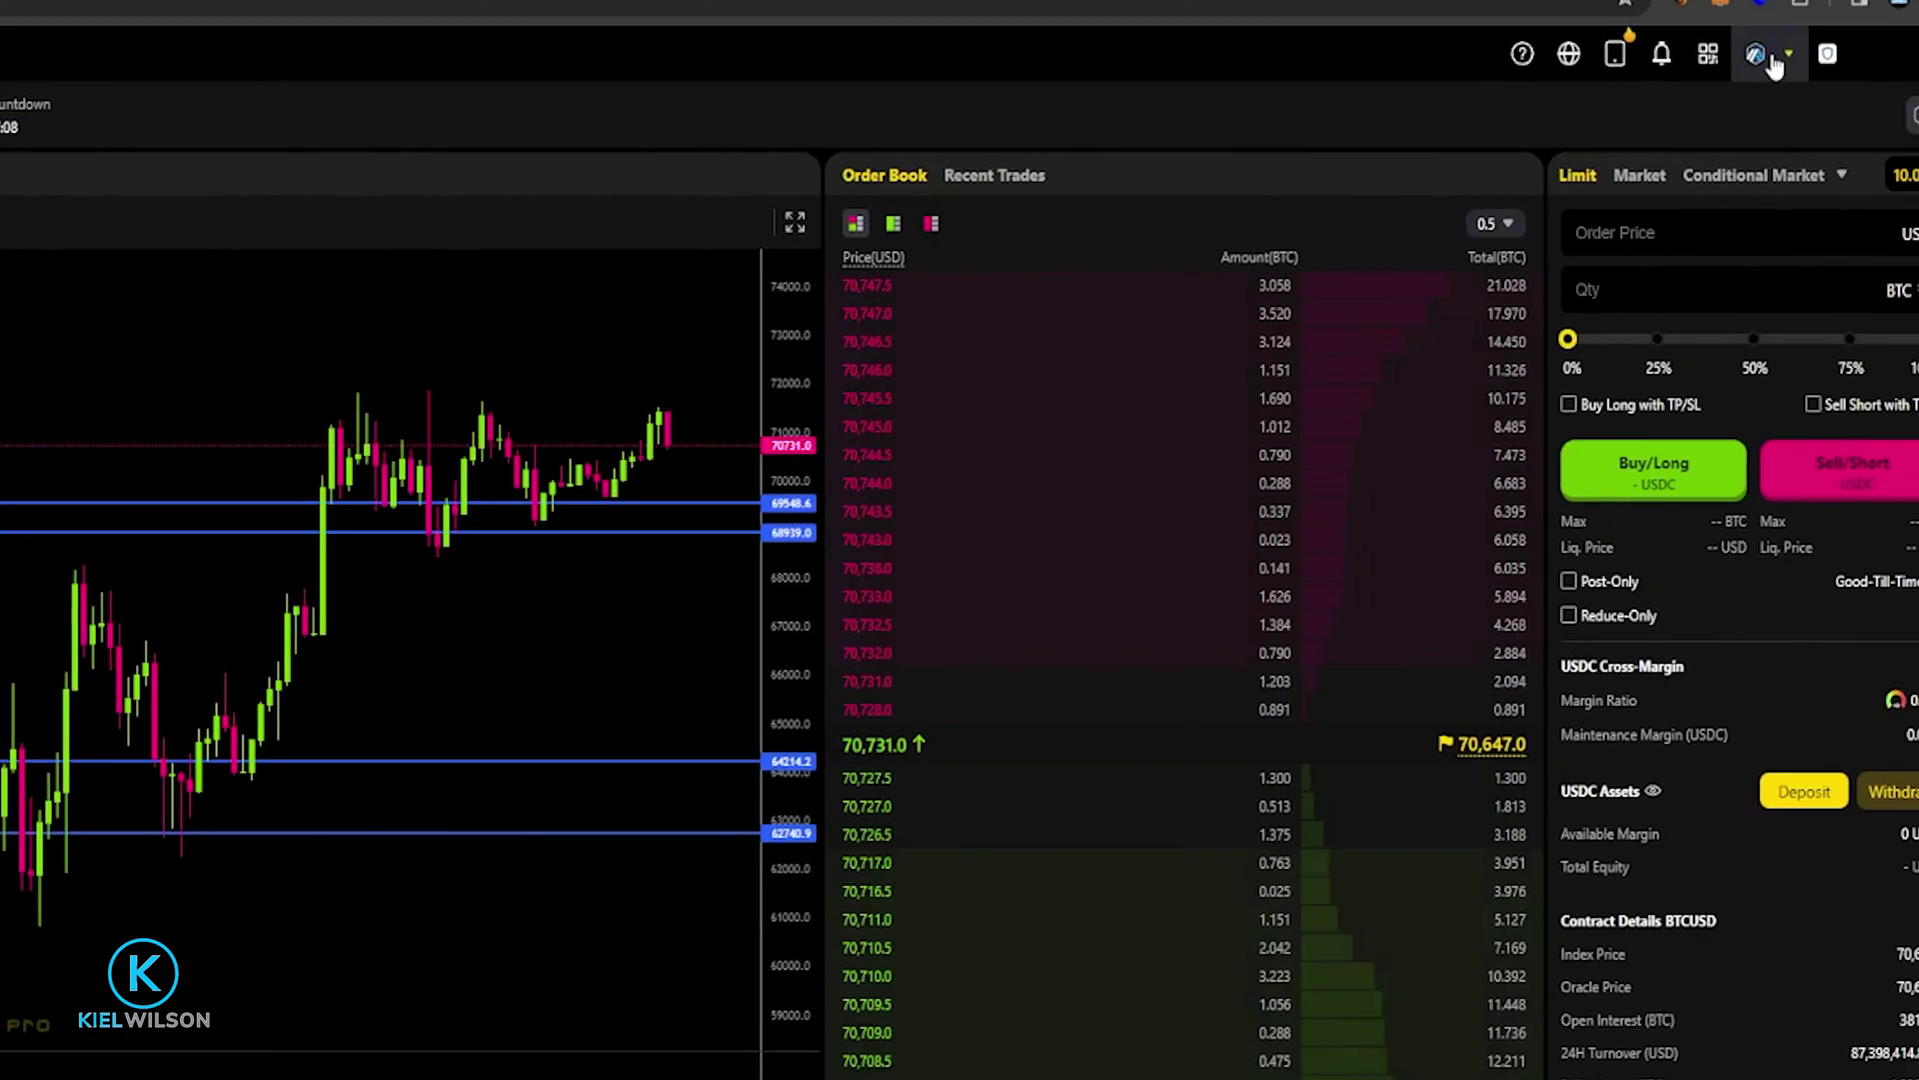
Open the Trust Wallet extension and check the USDC balance on Arbitrum.
click(1761, 3)
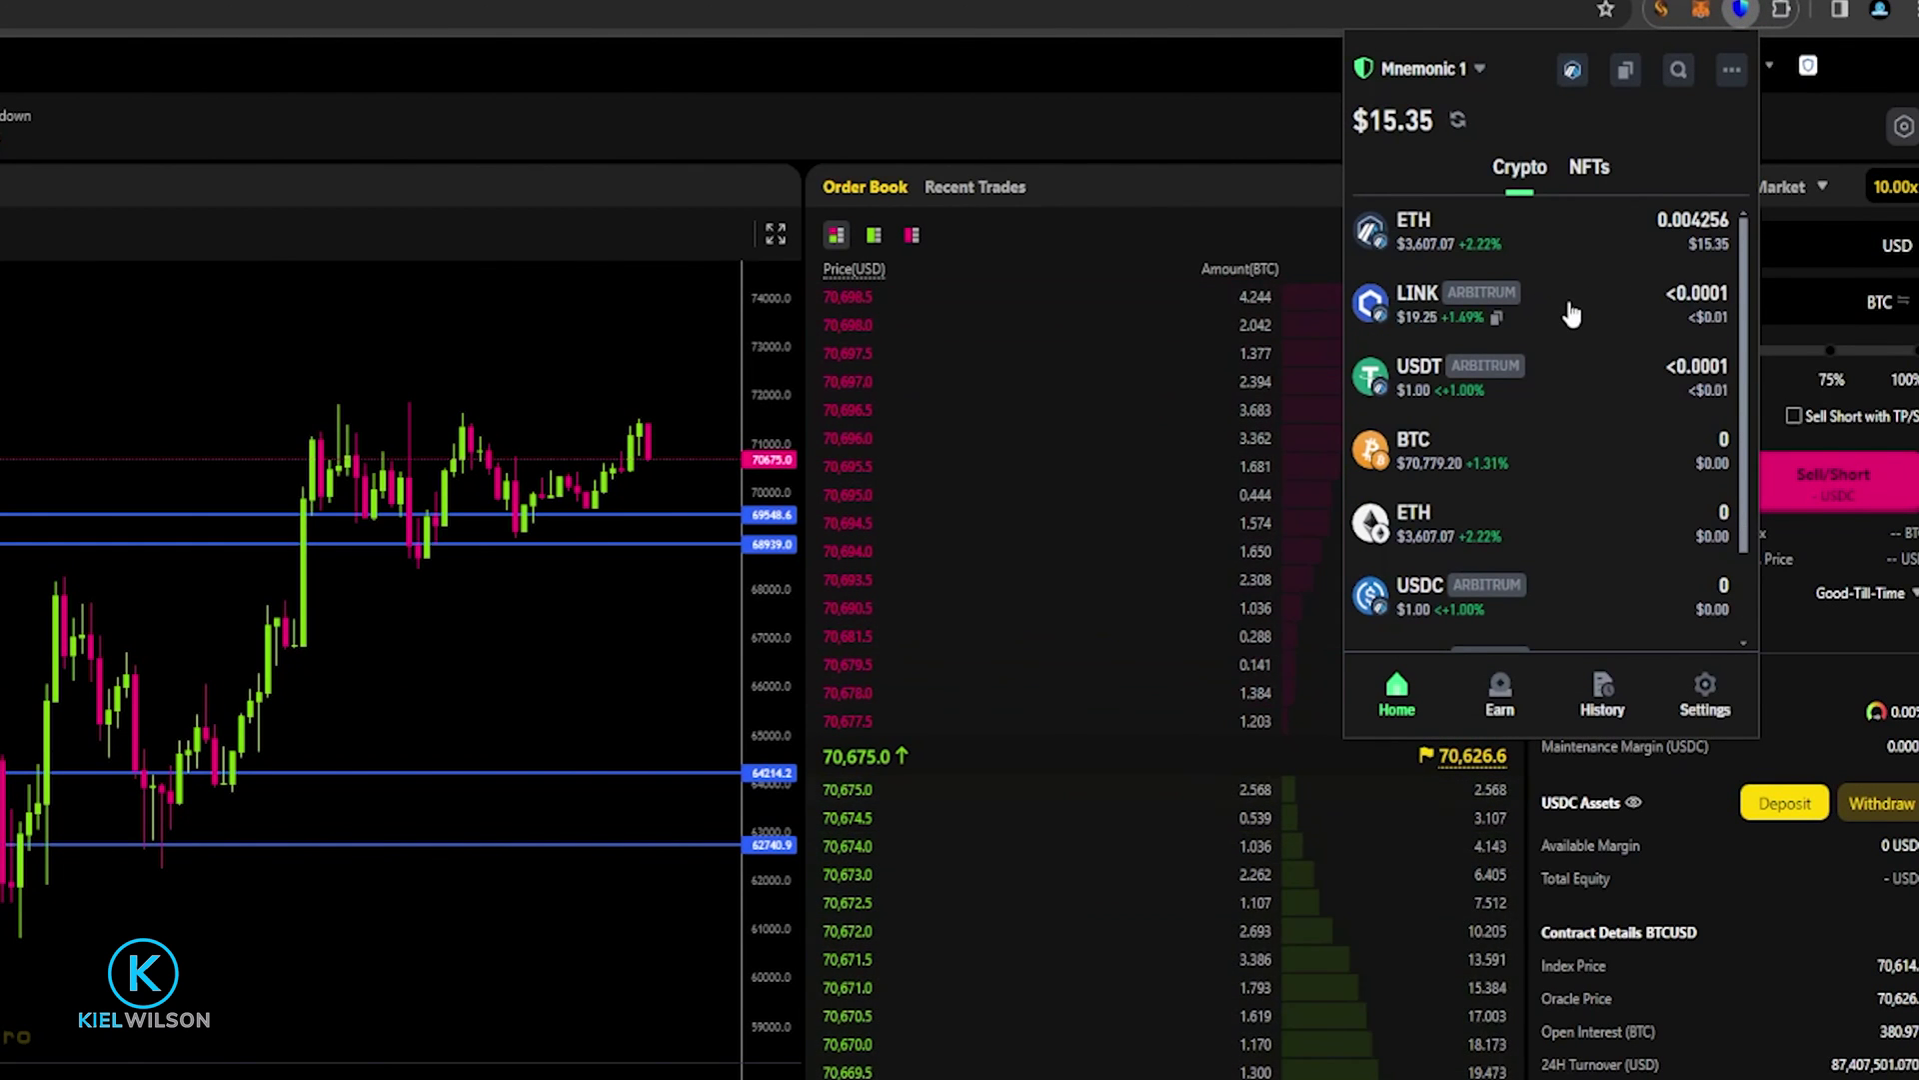
click(1420, 596)
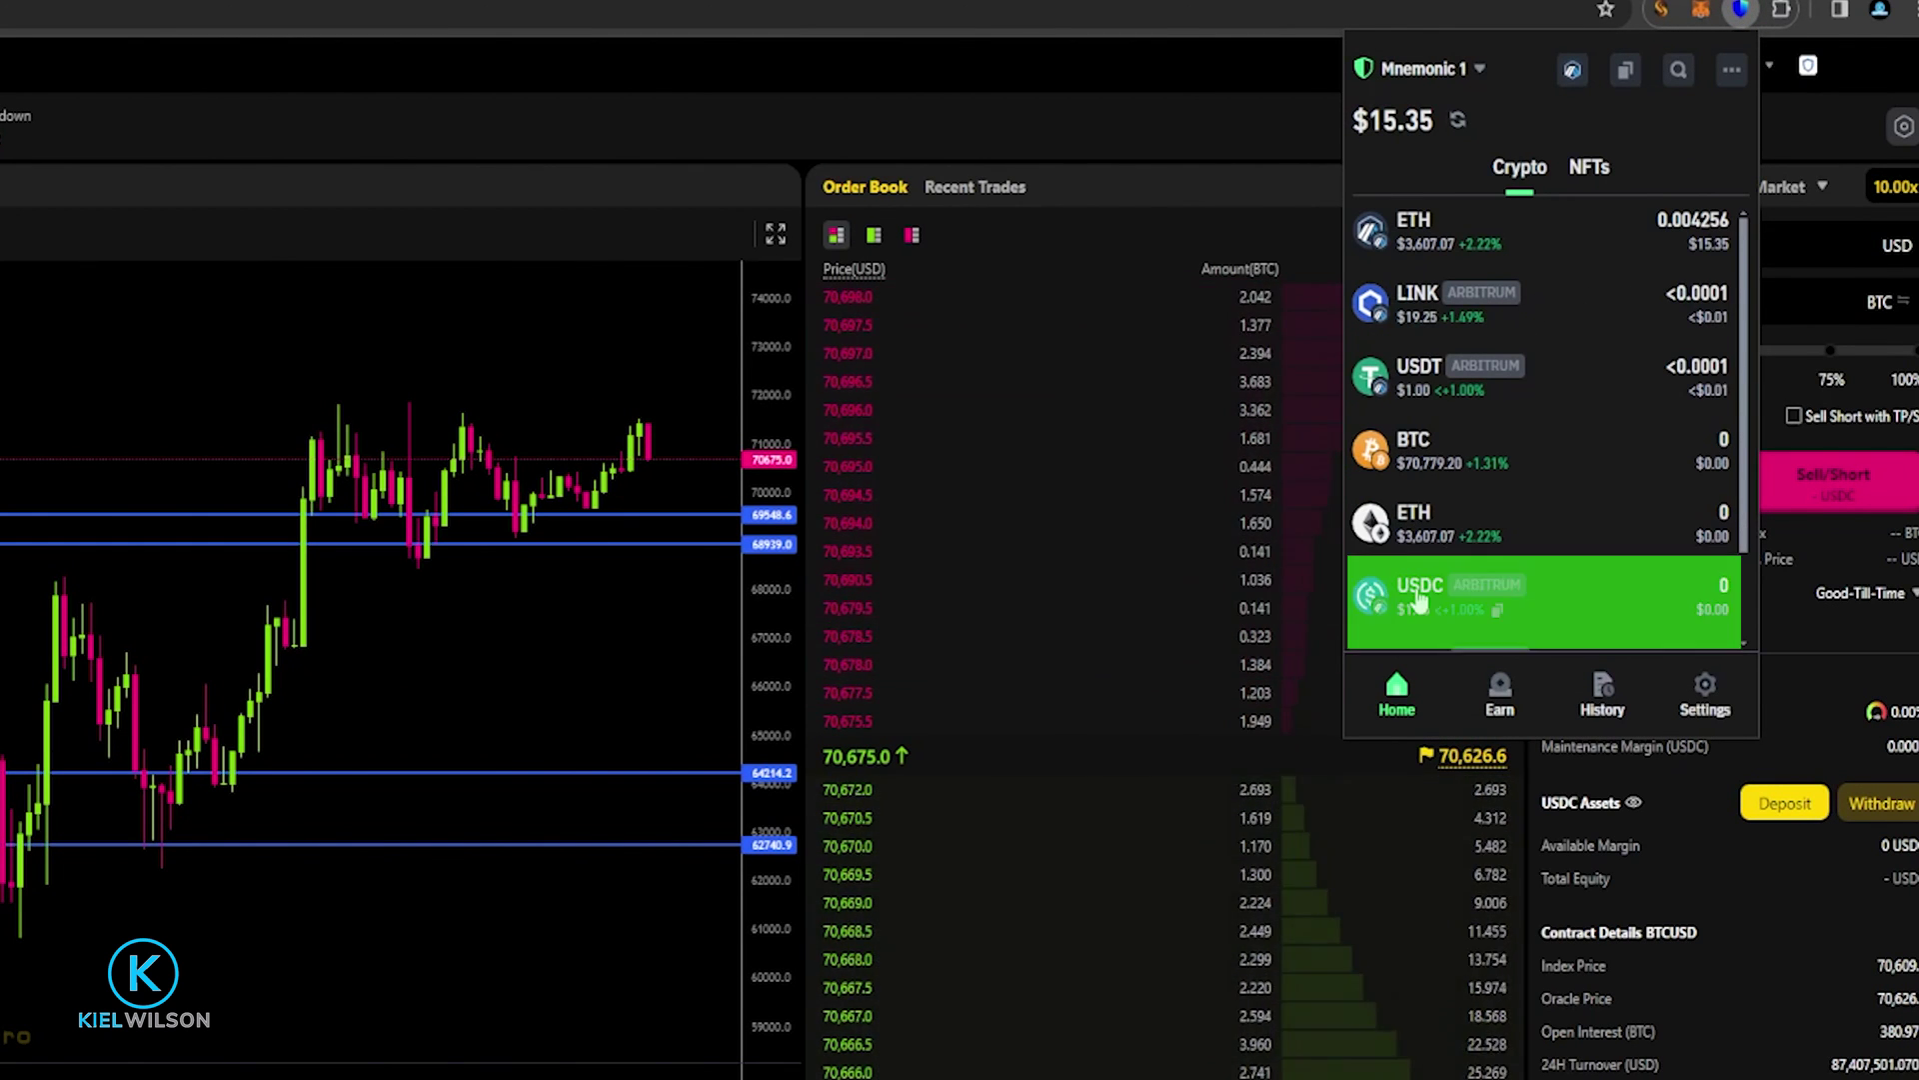